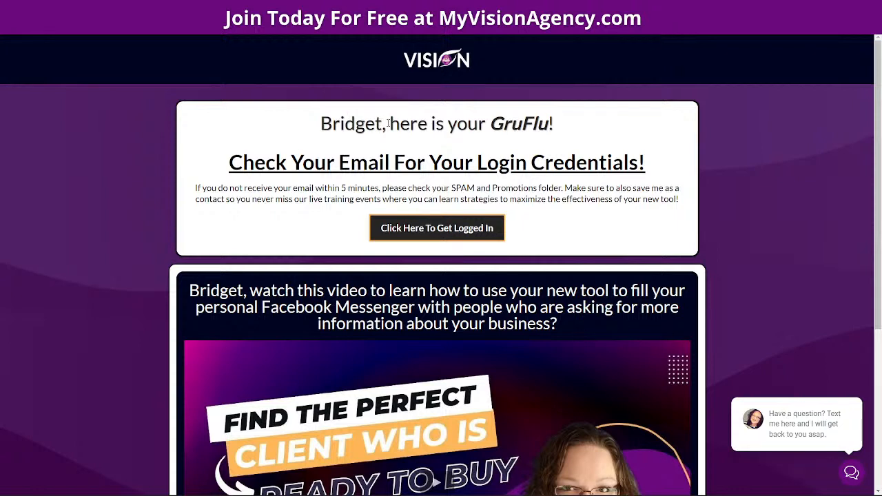
# Step: Examine the personalized first name in the GruFlu thank-you page's two headings and look over the training video section below
pyautogui.moveTo(378, 126); pyautogui.dragTo(318, 125)
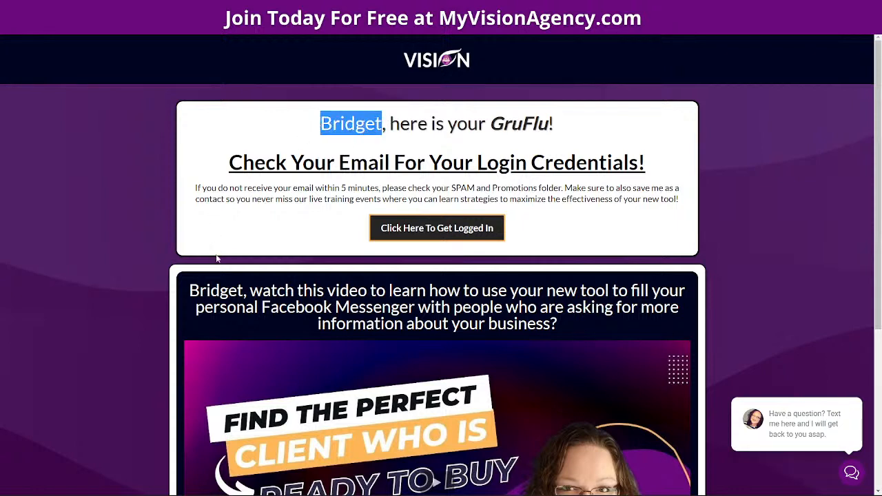
pyautogui.moveTo(238, 290); pyautogui.dragTo(188, 290)
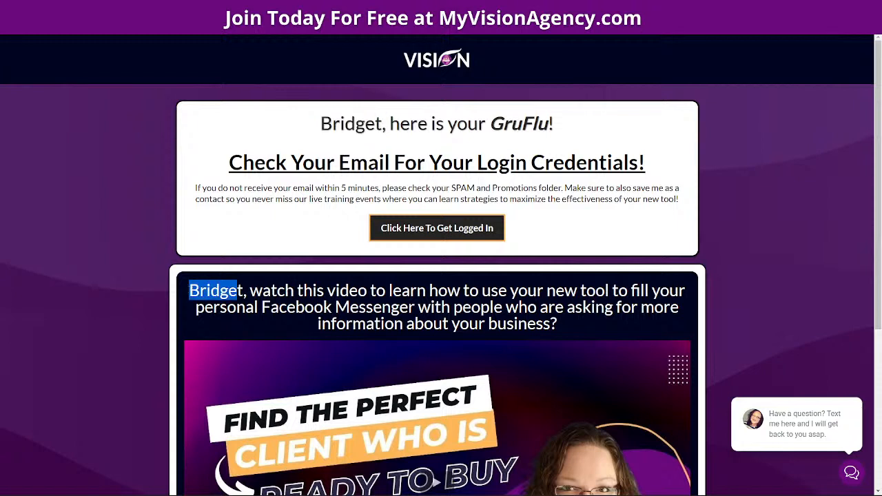
pyautogui.click(190, 290)
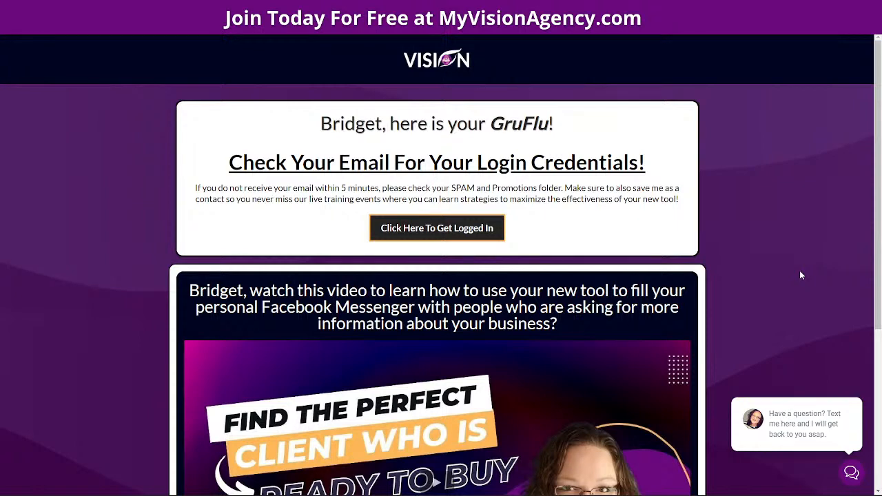
pyautogui.scroll(-4, 800, 275)
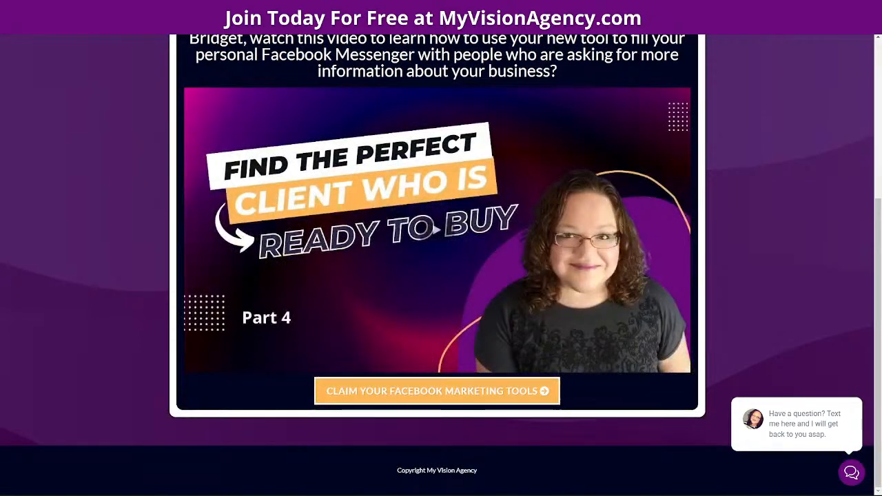
pyautogui.scroll(3, 787, 321)
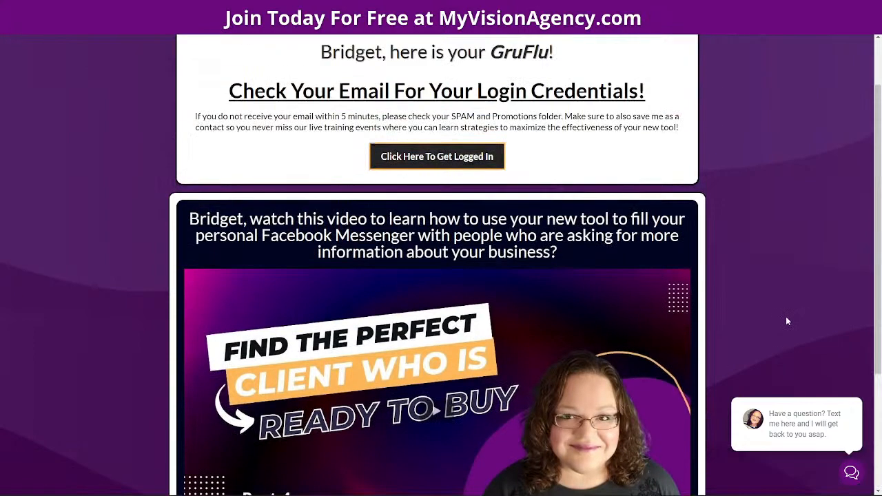
pyautogui.scroll(1, 787, 321)
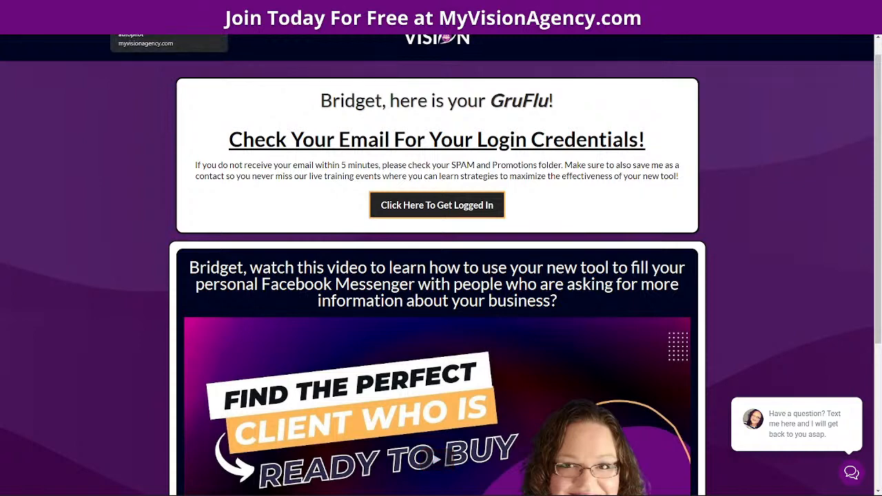
# Step: Switch to the My Vision Agency home page and review who the program is for and the Go High Level Premium Tools offer
pyautogui.click(155, 8)
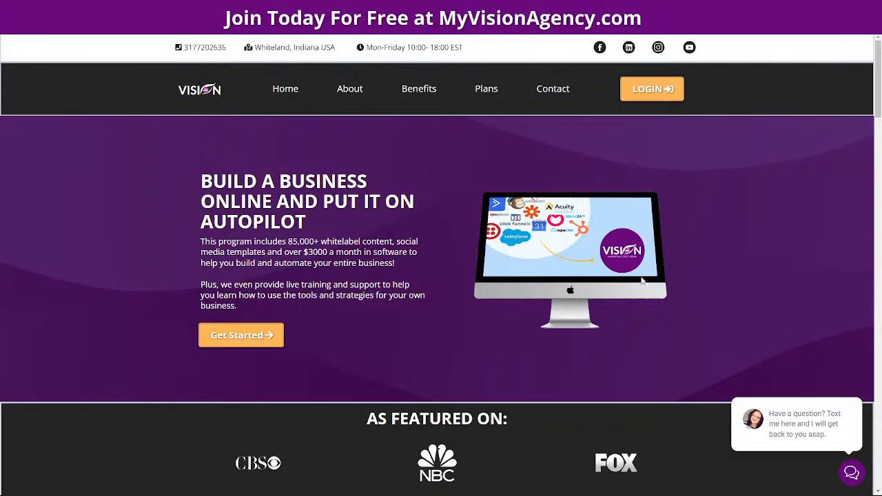
pyautogui.scroll(-1, 546, 312)
pyautogui.scroll(-5, 705, 348)
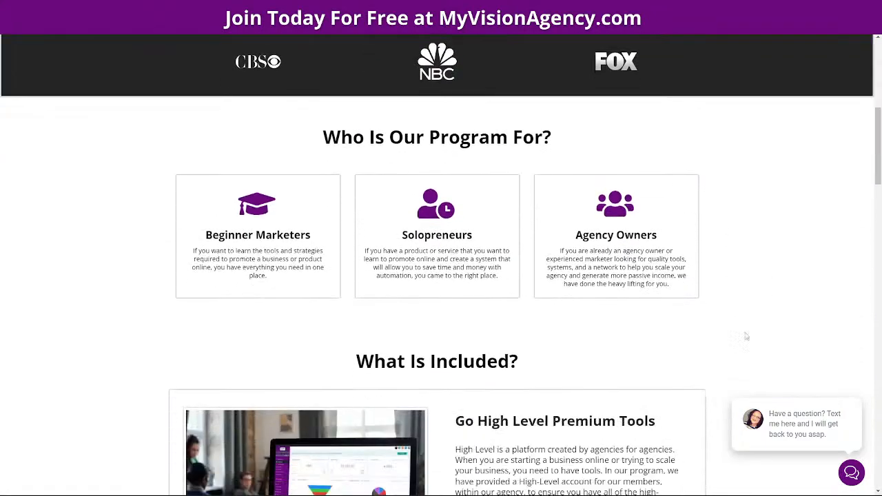
pyautogui.scroll(-2, 748, 334)
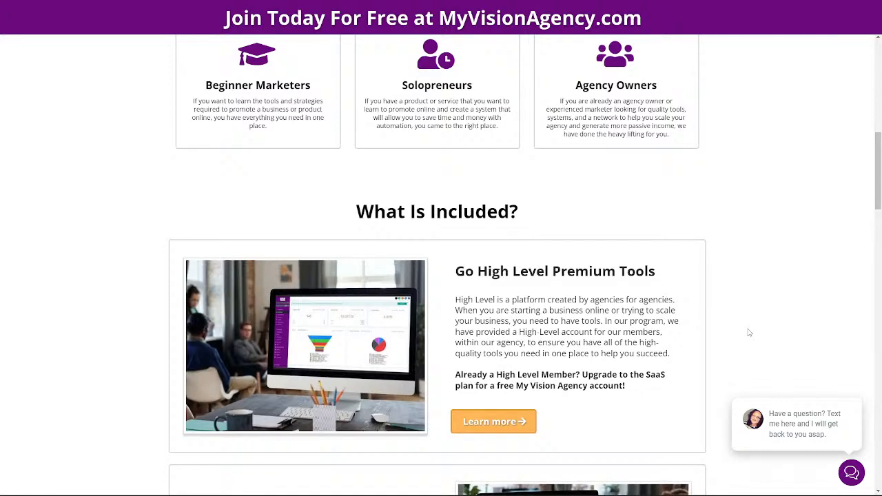
pyautogui.scroll(1, 743, 325)
pyautogui.scroll(-2, 767, 271)
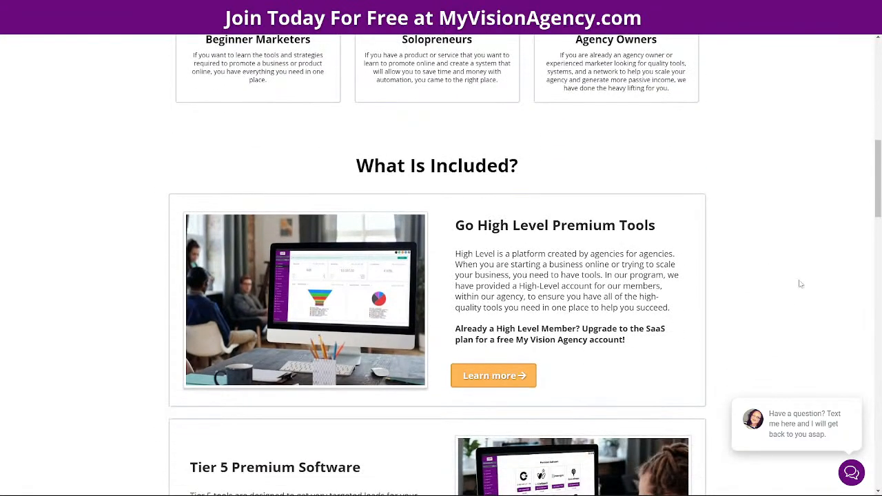
pyautogui.scroll(-1, 798, 294)
pyautogui.scroll(-1, 797, 294)
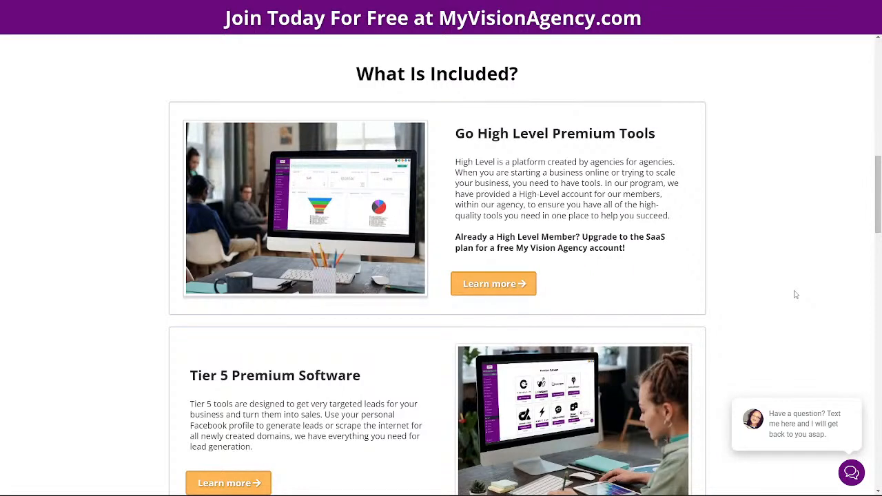
# Step: Review the other included benefits, from Tier 5 Premium Software and Genius Messenger CRM to whitelabel content, Vision Network and live training
pyautogui.scroll(-2, 734, 287)
pyautogui.scroll(-4, 467, 294)
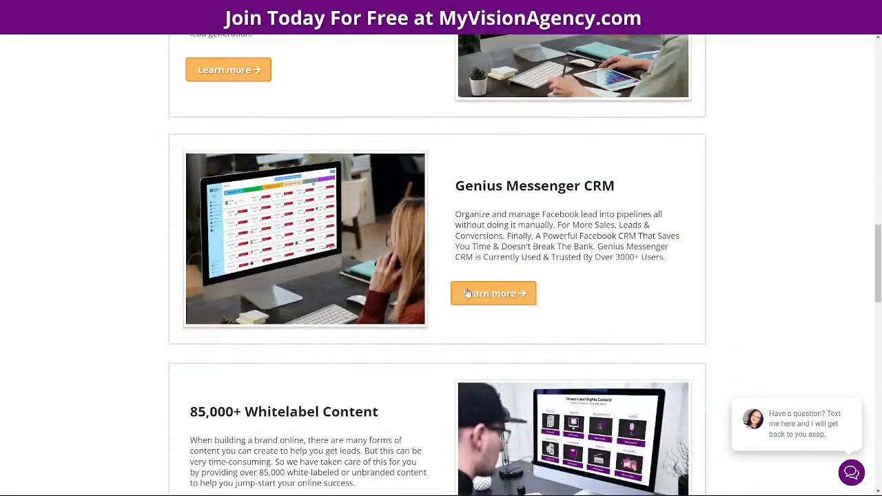
pyautogui.scroll(-3, 642, 282)
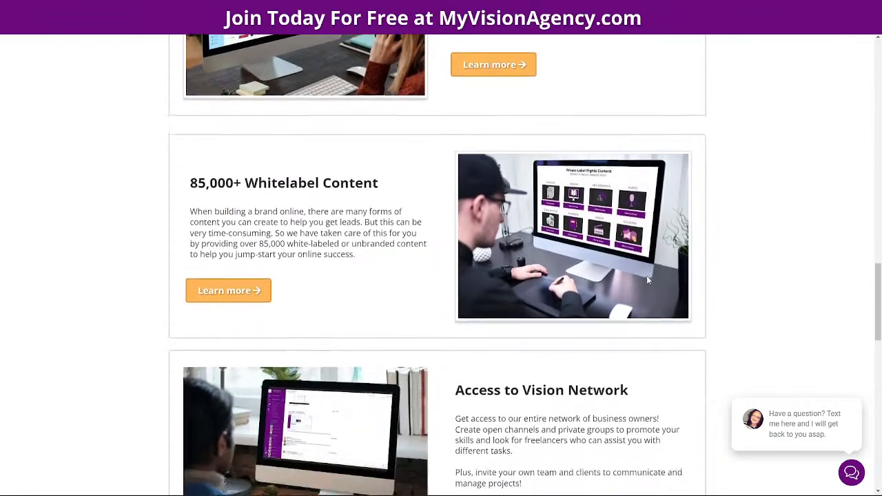
pyautogui.scroll(-3, 569, 277)
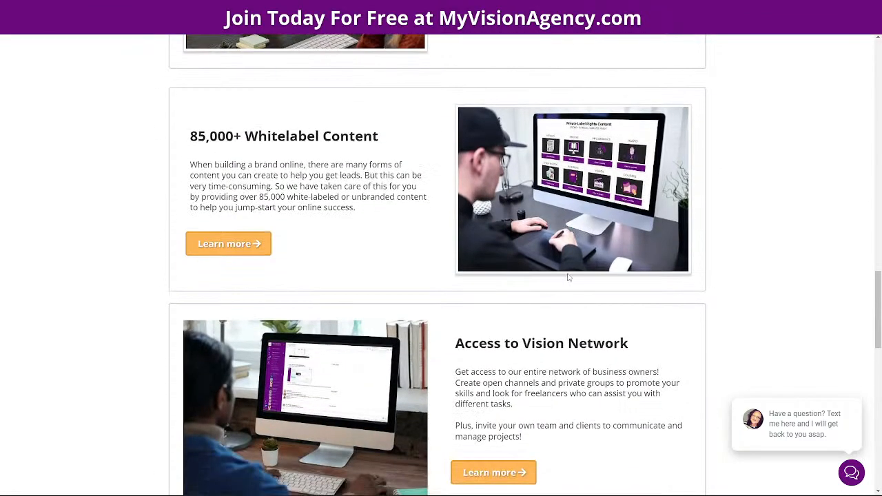
pyautogui.scroll(1, 604, 281)
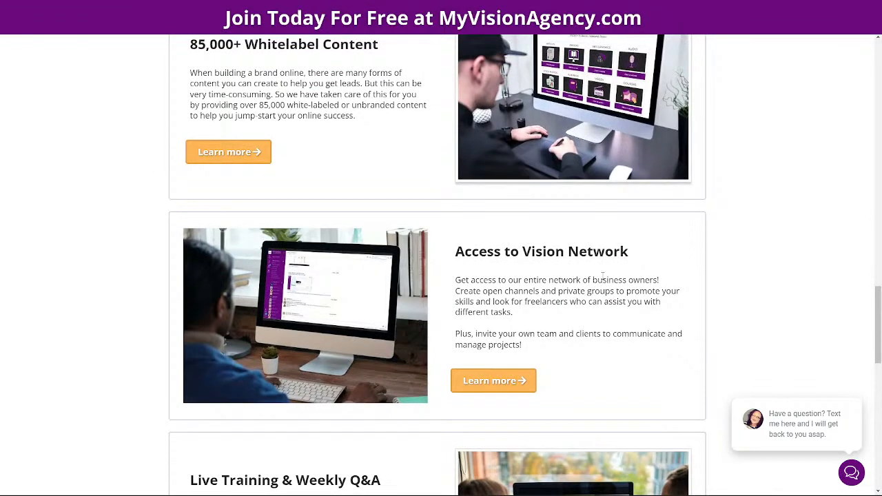
pyautogui.scroll(-1, 604, 282)
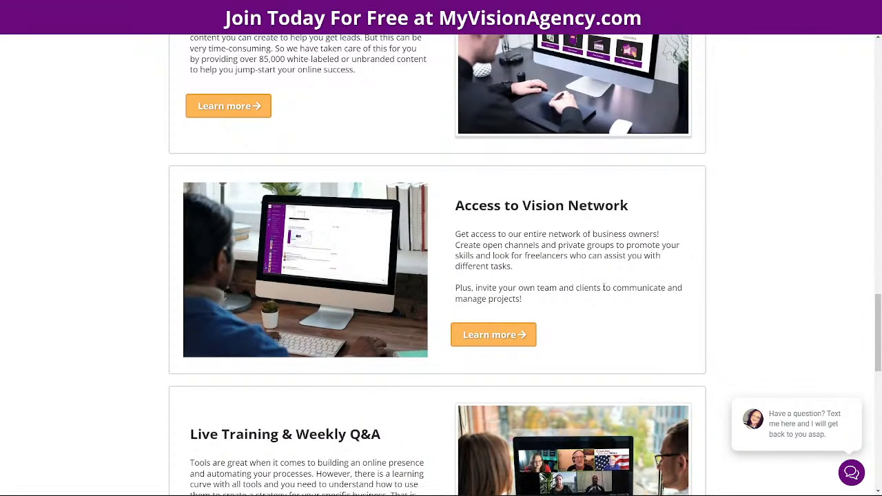
pyautogui.scroll(-3, 600, 310)
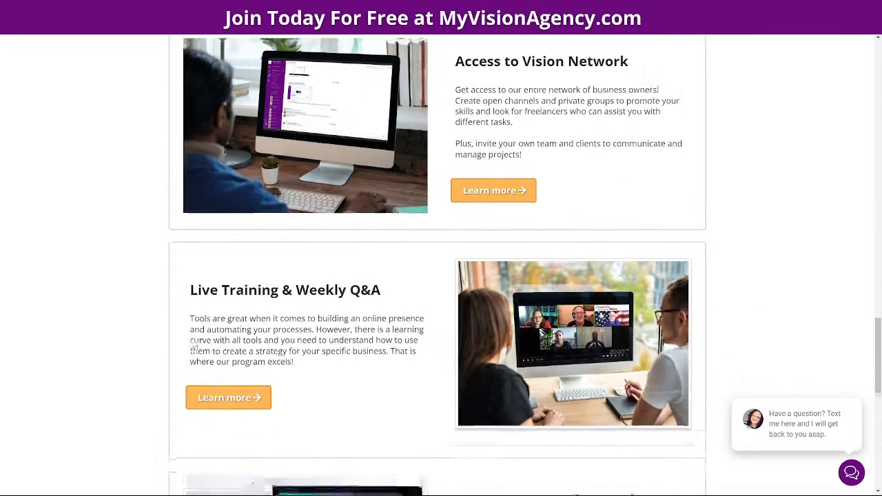
pyautogui.scroll(-2, 559, 315)
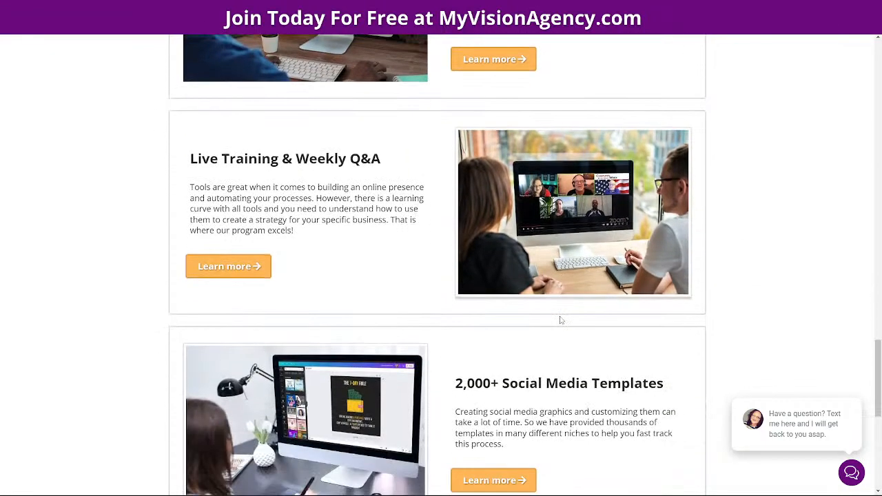
pyautogui.scroll(-1, 590, 316)
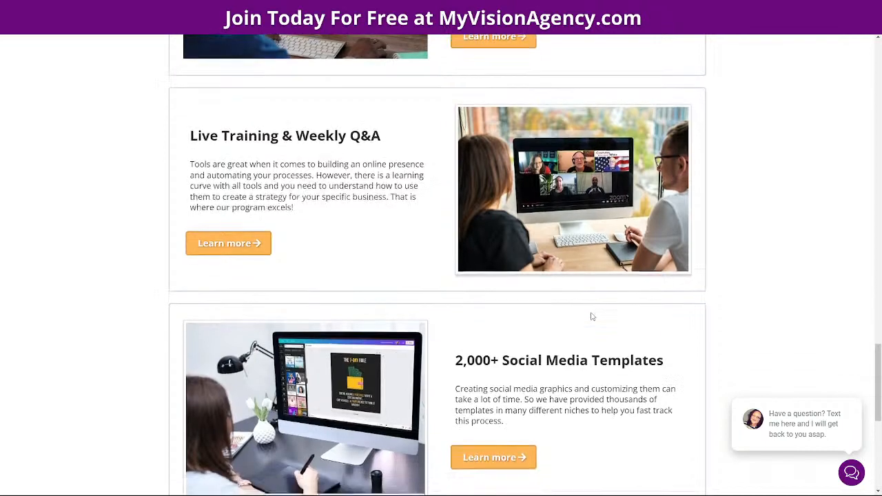
# Step: Open the details page for the 2,000+ Social Media Templates and review how the content works
pyautogui.scroll(-2, 590, 316)
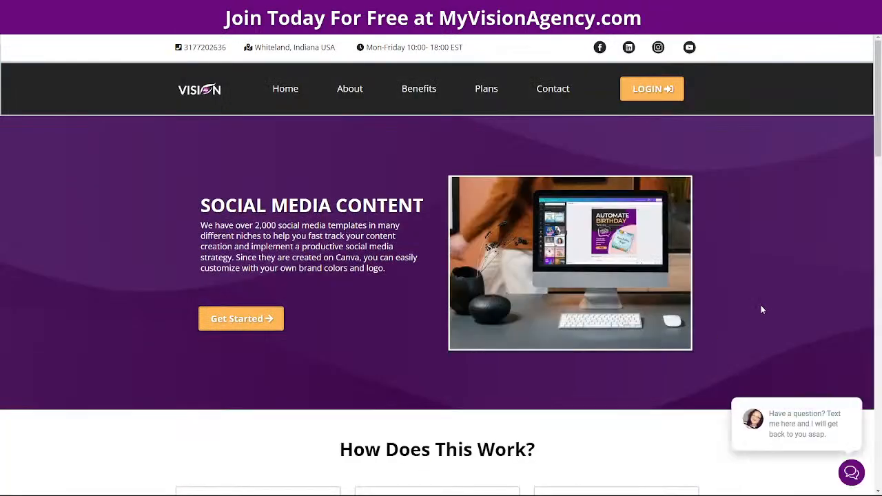
pyautogui.scroll(-8, 761, 309)
pyautogui.scroll(6, 782, 284)
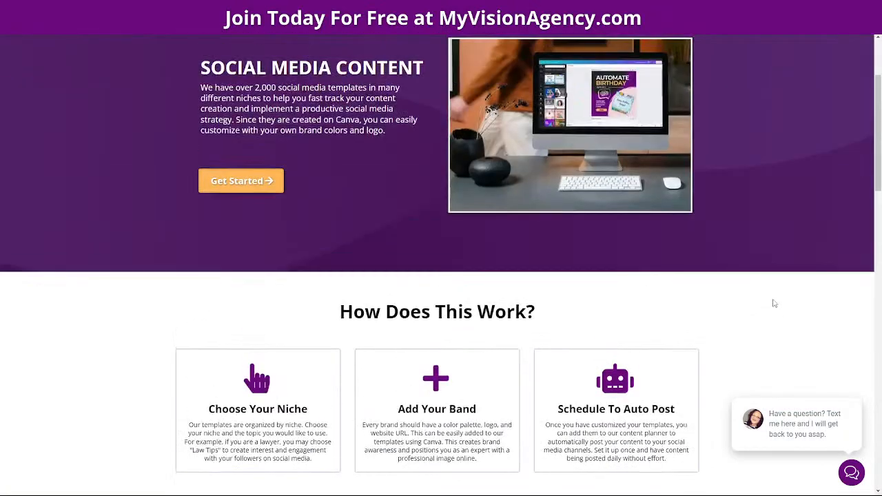
# Step: Open the plans page and compare the features of the Beginner, Business and Professional memberships
pyautogui.scroll(3, 386, 158)
pyautogui.click(489, 90)
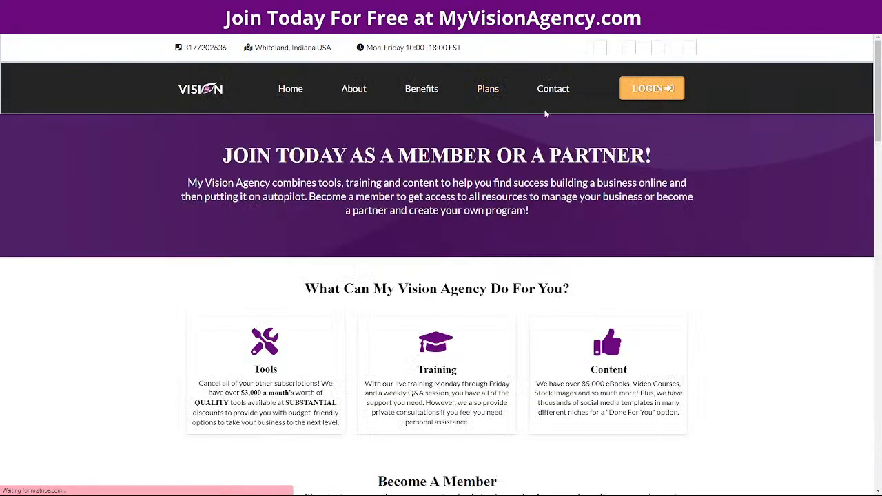
pyautogui.scroll(-7, 762, 269)
pyautogui.scroll(3, 763, 267)
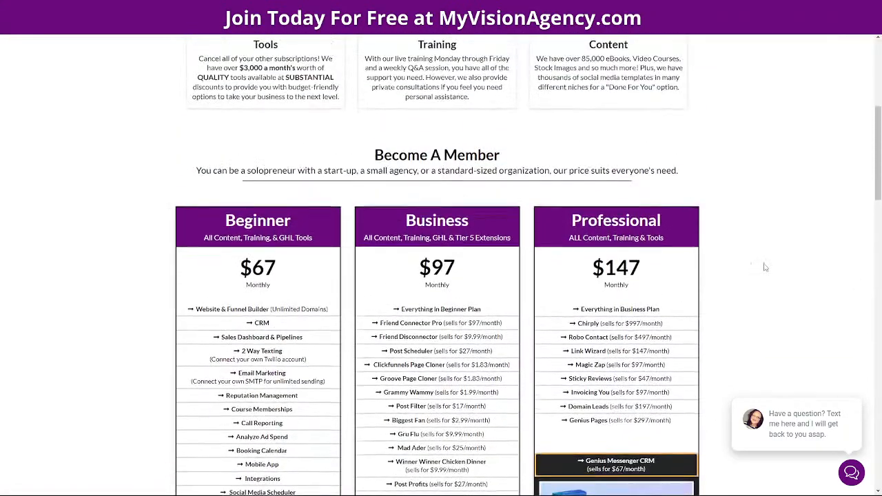
pyautogui.scroll(-2, 764, 267)
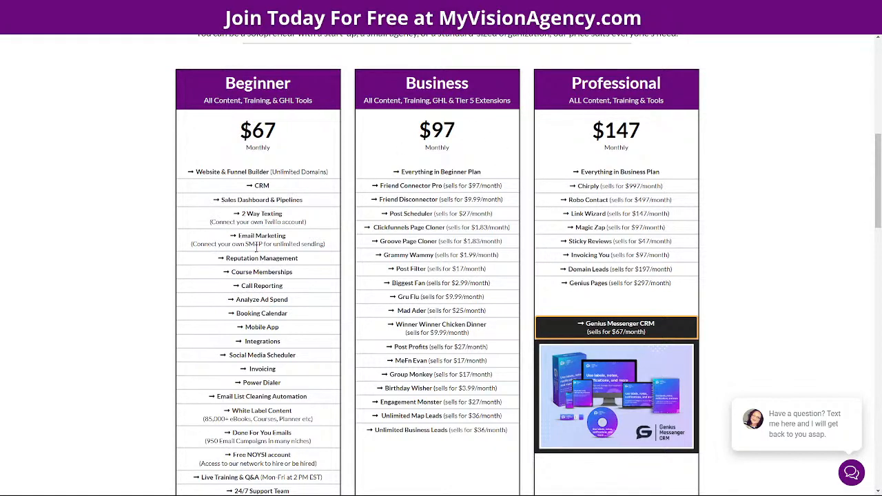
pyautogui.scroll(-1, 272, 390)
pyautogui.scroll(-1, 271, 389)
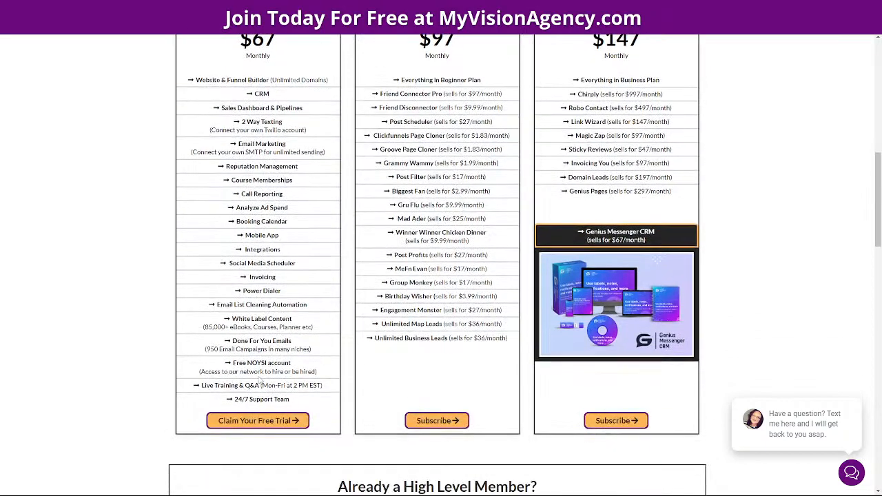
pyautogui.scroll(1, 277, 369)
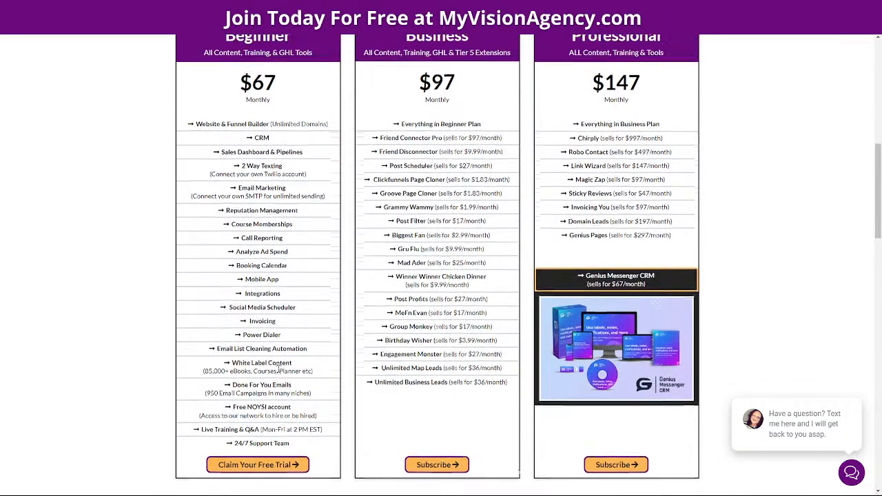
pyautogui.scroll(1, 485, 206)
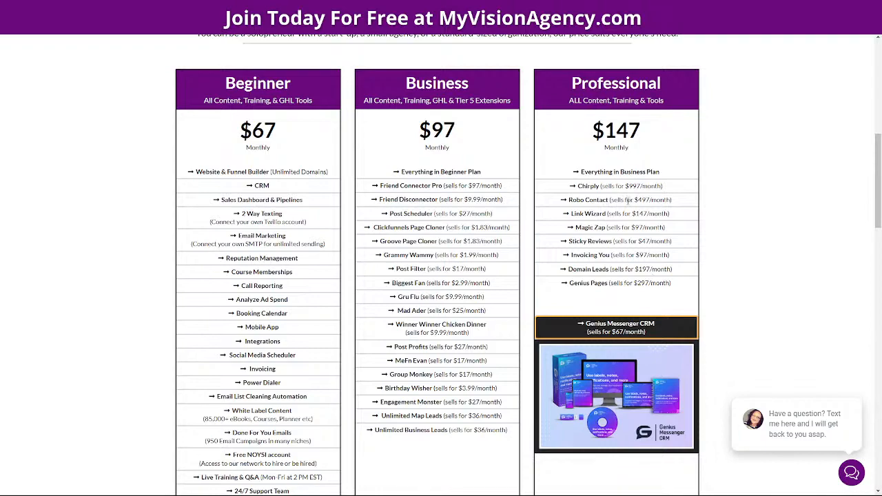
# Step: Review the SaaS upgrade offer and the partner options for reselling High Level, Tier 5 tools and Genius Messenger CRM
pyautogui.scroll(-7, 660, 343)
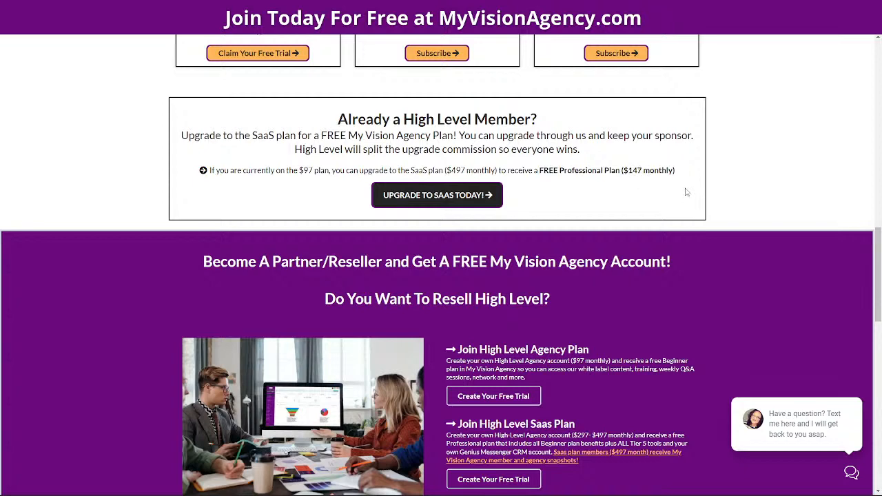
pyautogui.scroll(-1, 742, 193)
pyautogui.scroll(1, 742, 193)
pyautogui.scroll(-3, 744, 198)
pyautogui.scroll(1, 749, 199)
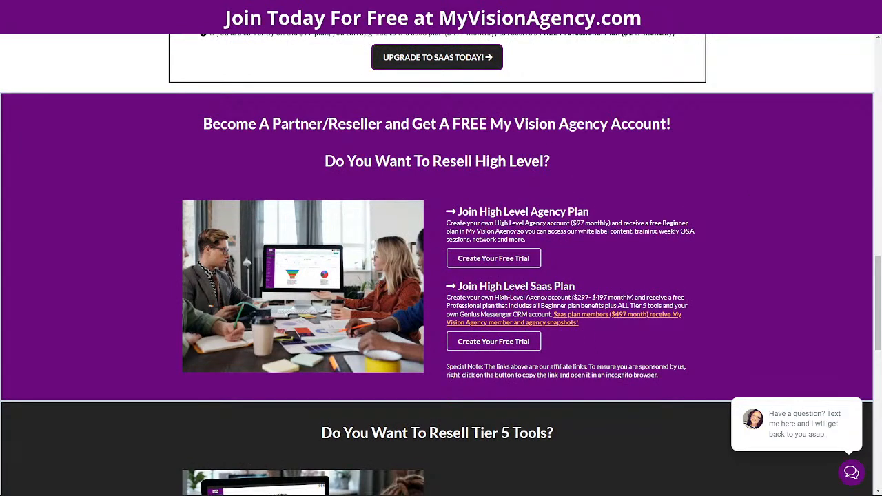
pyautogui.scroll(-4, 646, 327)
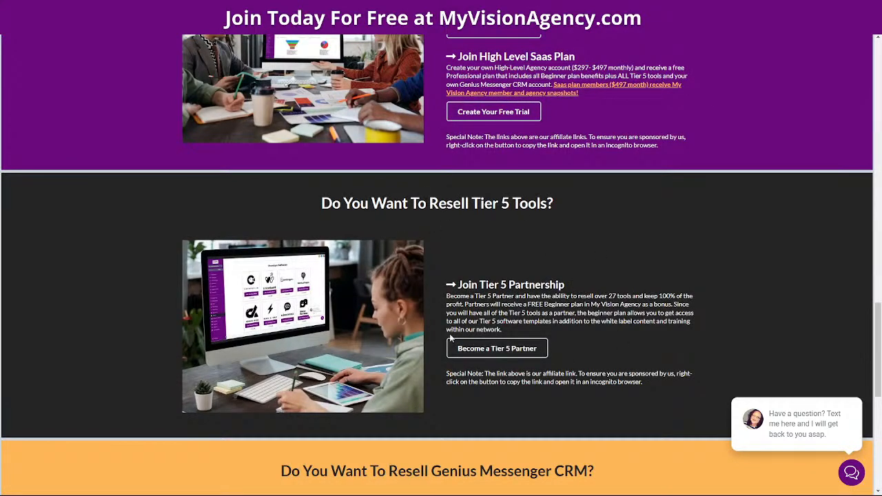
pyautogui.scroll(-4, 576, 292)
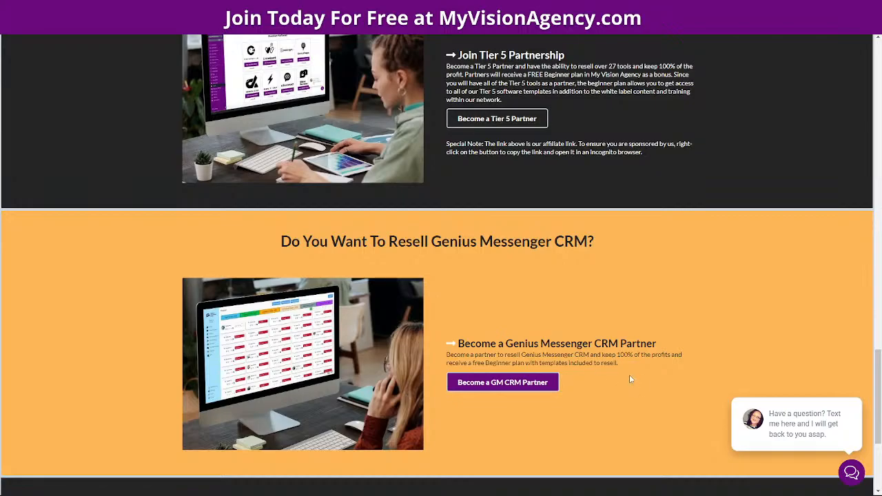
# Step: Return to the membership pricing comparison on the plans page
pyautogui.scroll(11, 629, 375)
pyautogui.scroll(10, 617, 363)
pyautogui.scroll(-3, 616, 363)
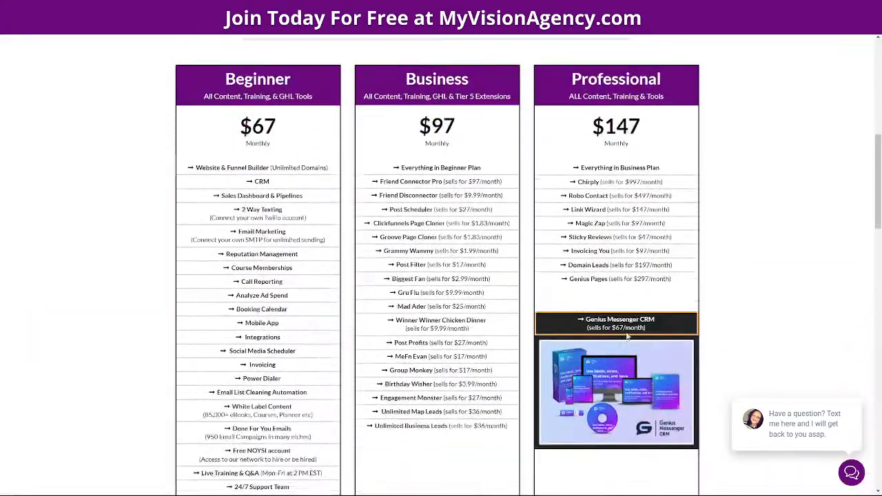
pyautogui.scroll(1, 732, 261)
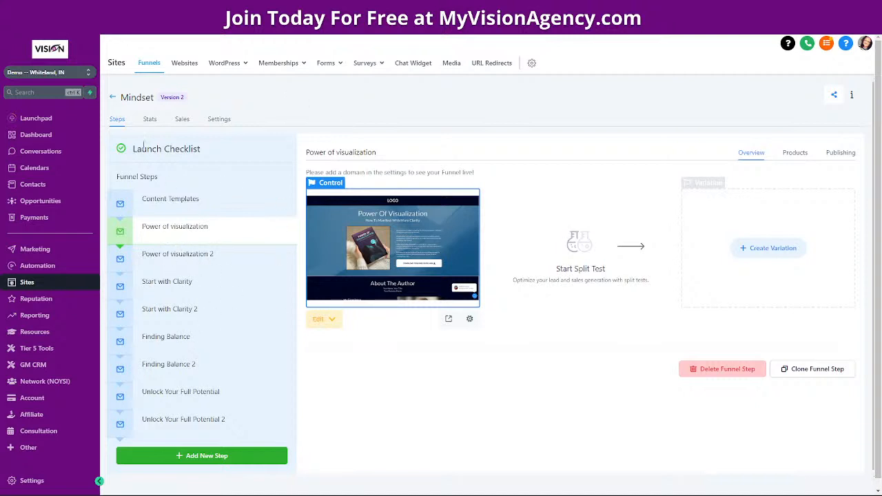
# Step: Switch to the Mindset funnel in the Vision account and open its Content Templates step
pyautogui.moveTo(123, 98); pyautogui.dragTo(155, 102)
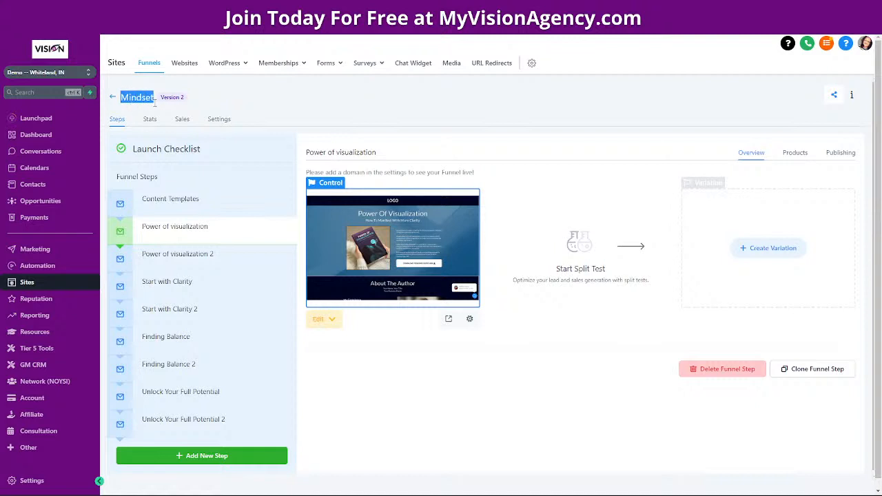
pyautogui.click(174, 198)
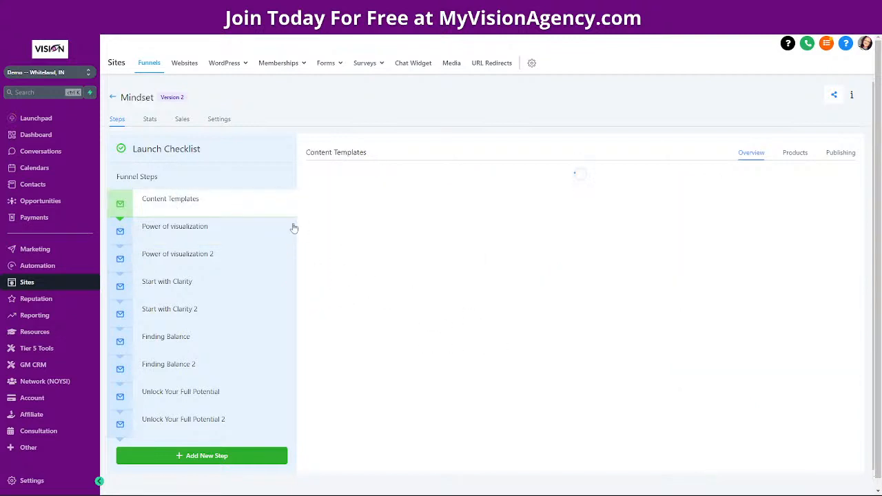
# Step: Preview the Content Templates page, and look through the Power of visualization and Start with Clarity funnel steps
pyautogui.click(447, 321)
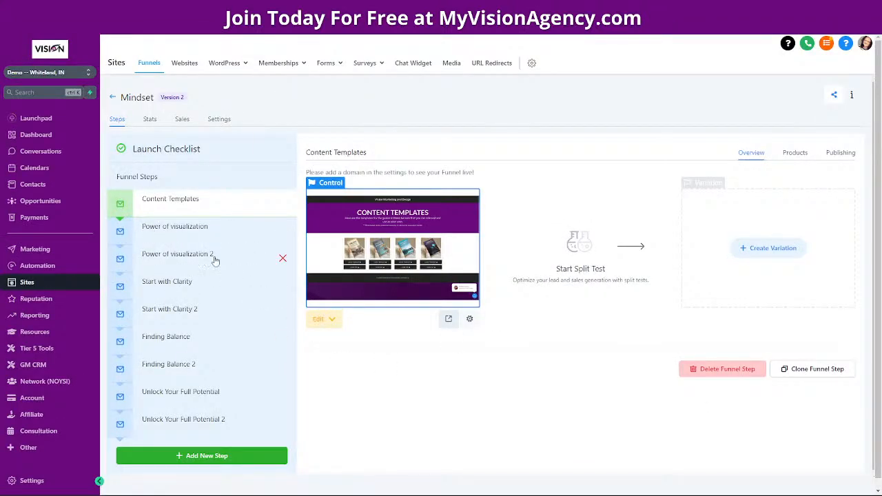
pyautogui.click(186, 232)
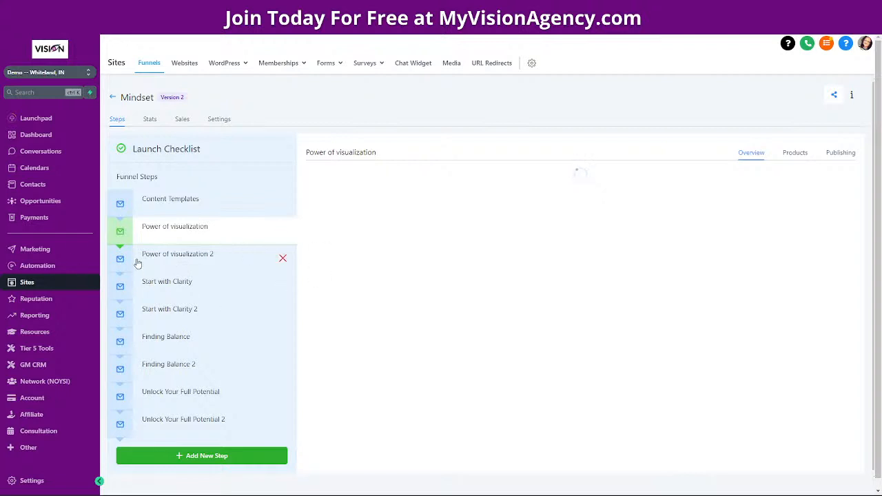
pyautogui.click(193, 290)
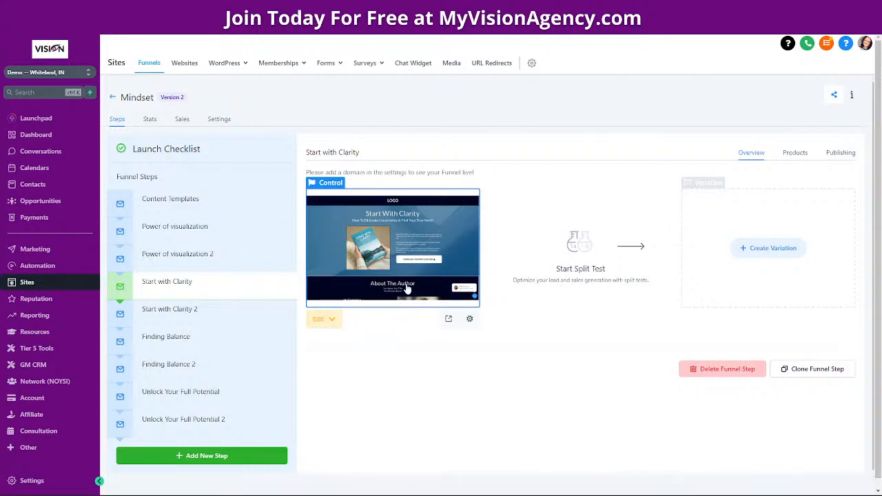
# Step: Open the Power of visualization page for editing in a new tab and review its headline, guide and author sections
pyautogui.click(175, 229)
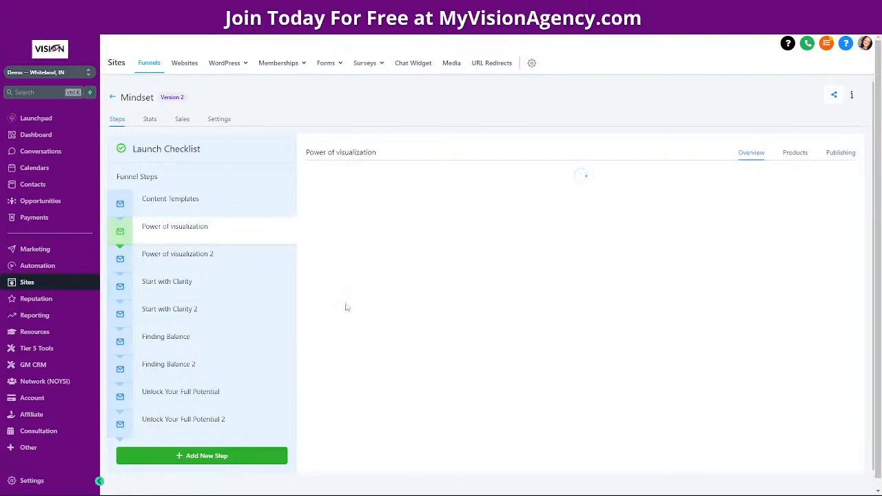
pyautogui.click(332, 321)
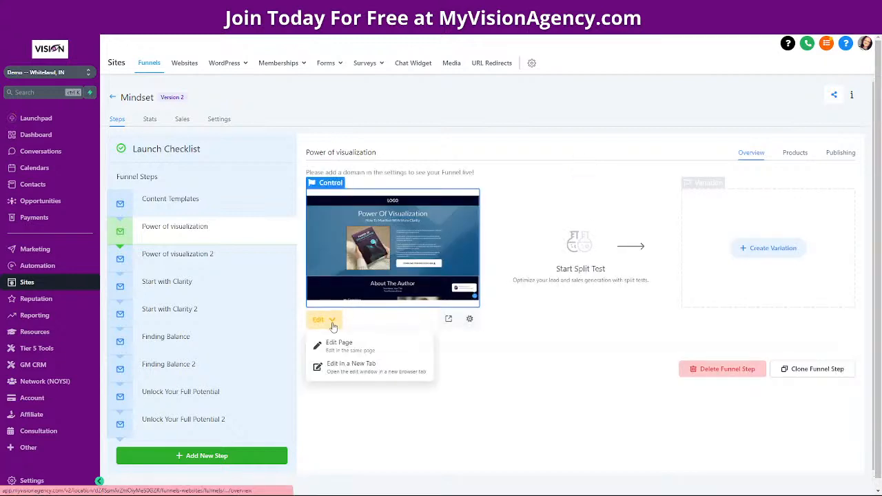
pyautogui.click(392, 369)
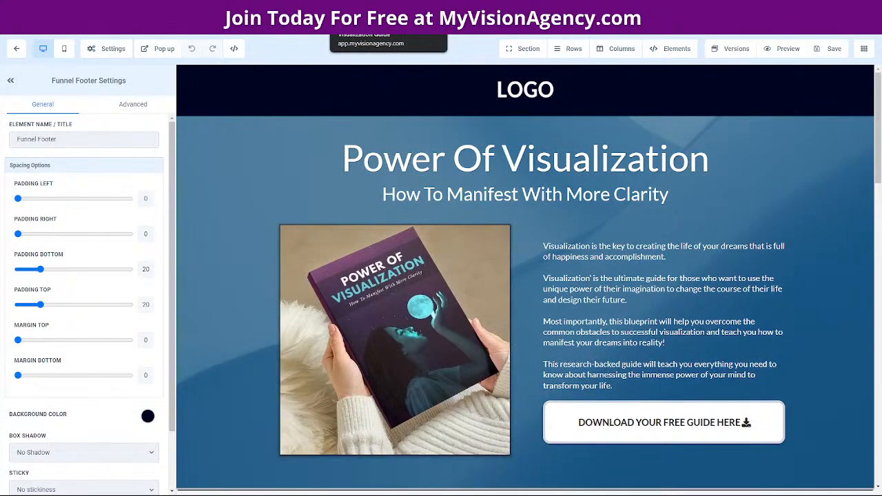
pyautogui.scroll(-2, 413, 344)
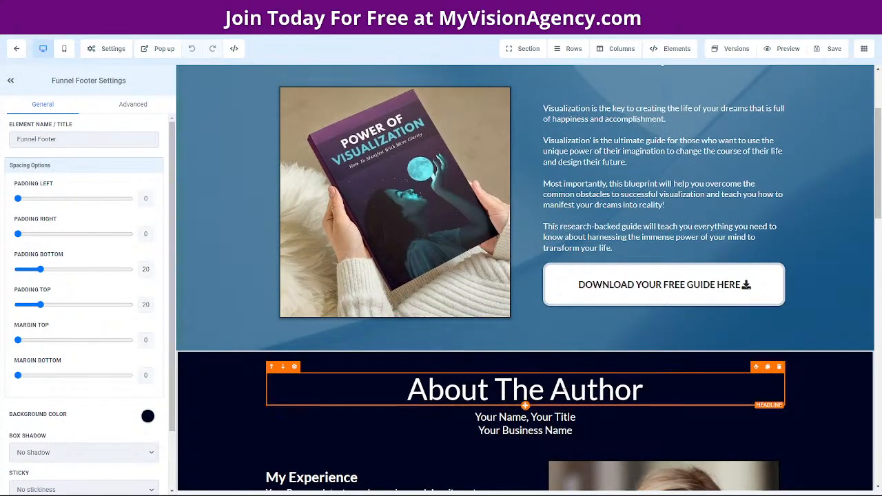
pyautogui.scroll(-2, 592, 372)
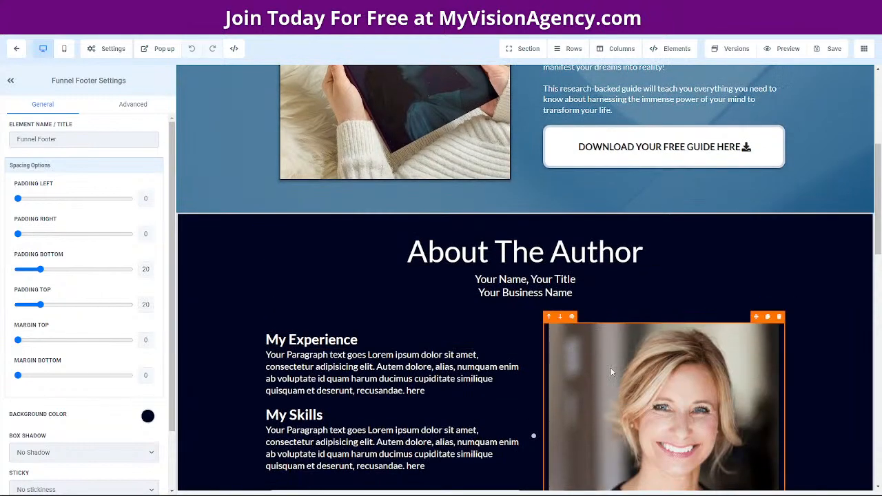
pyautogui.scroll(4, 602, 378)
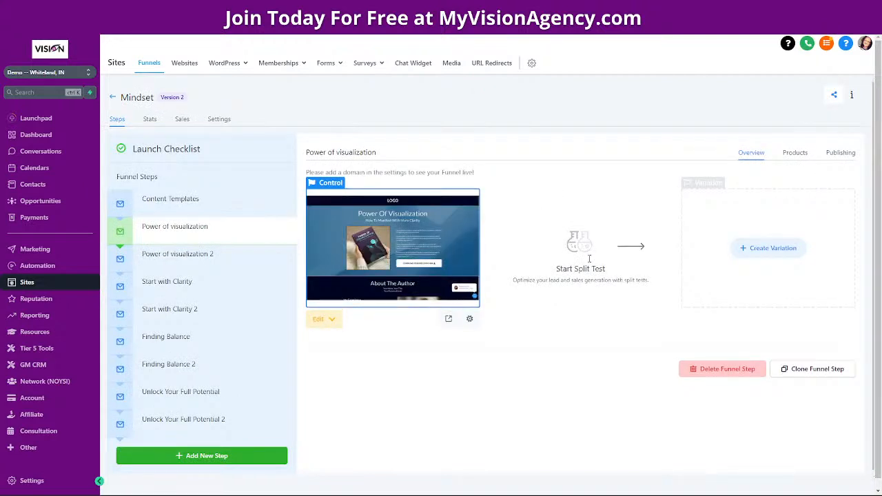
# Step: Open the account's media library and bring a blank Notepad note alongside it
pyautogui.click(451, 64)
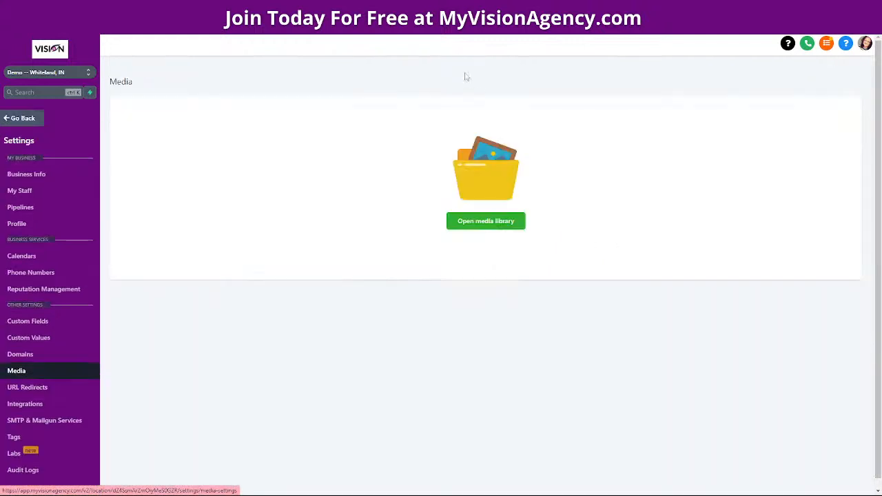
pyautogui.click(480, 226)
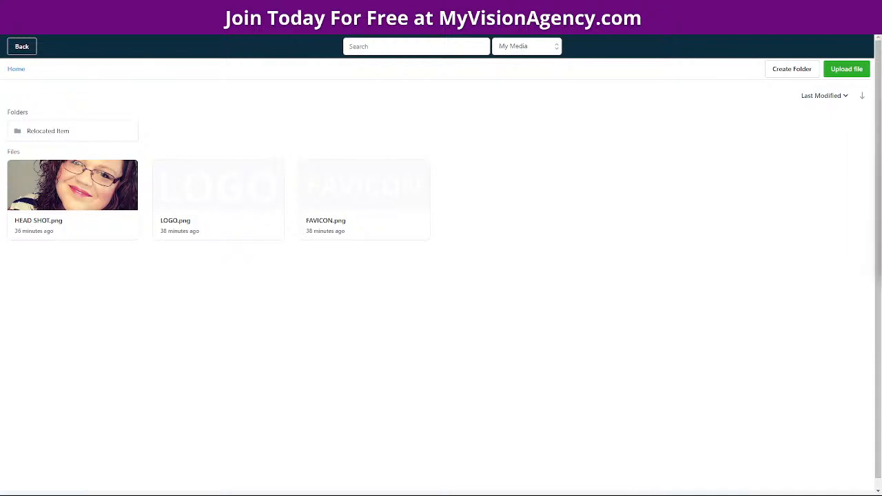
pyautogui.moveTo(881, 48); pyautogui.dragTo(609, 109)
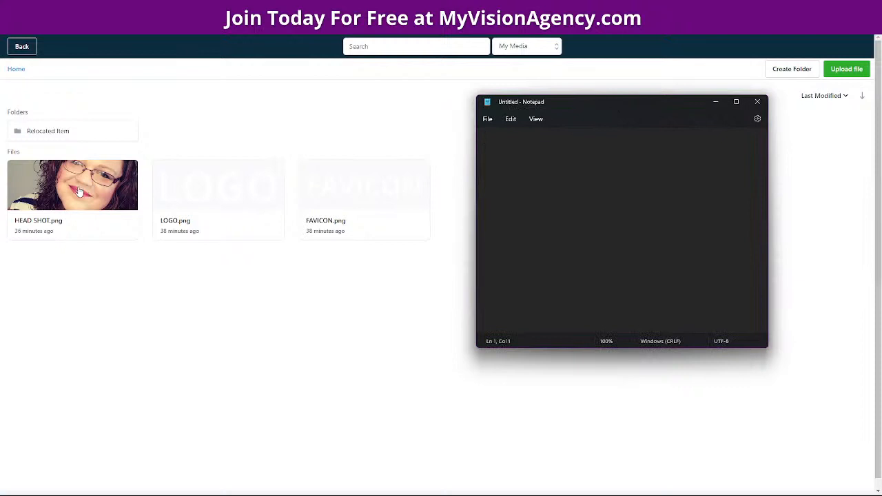
# Step: Copy the link of HEAD SHOT.png and paste it into the Notepad note under the label "Head Shot"
pyautogui.rightClick(79, 187)
pyautogui.click(88, 197)
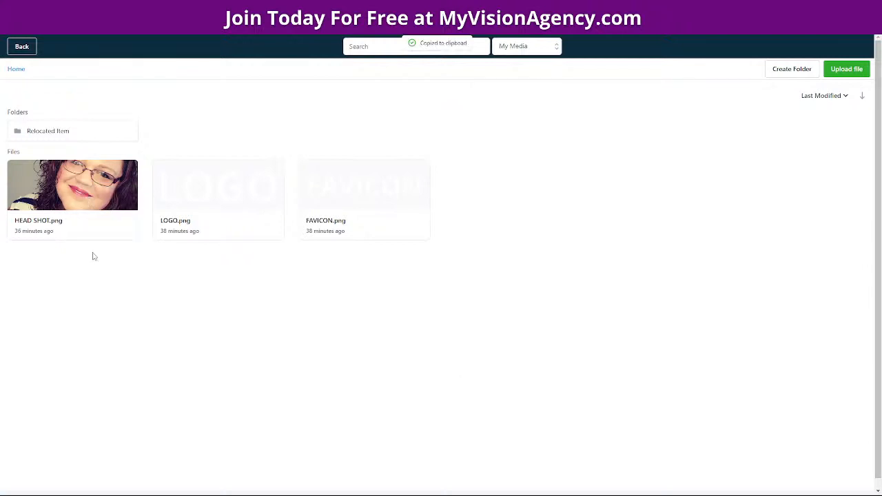
pyautogui.moveTo(276, 493)
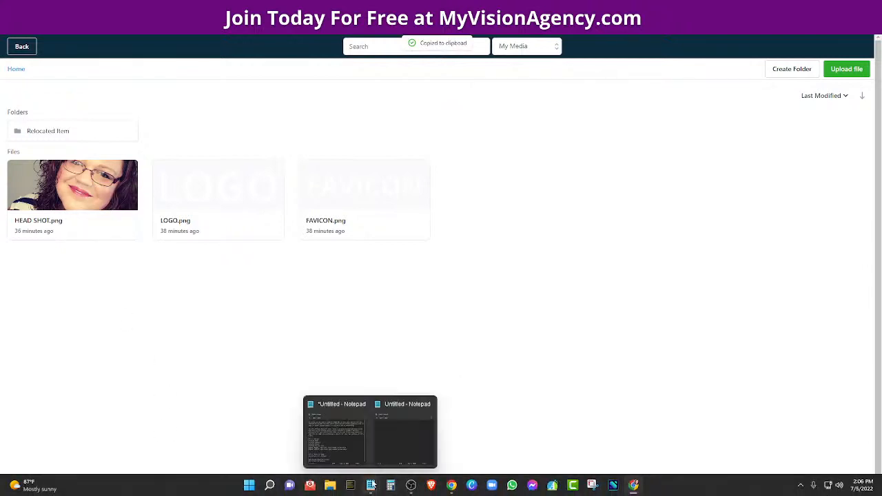
pyautogui.click(403, 431)
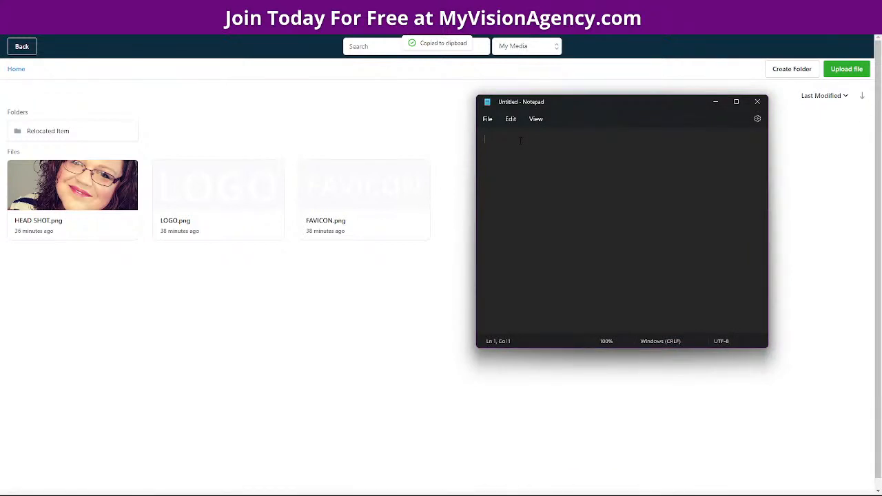
pyautogui.hotkey('ctrl', 'v')
pyautogui.press('Return')
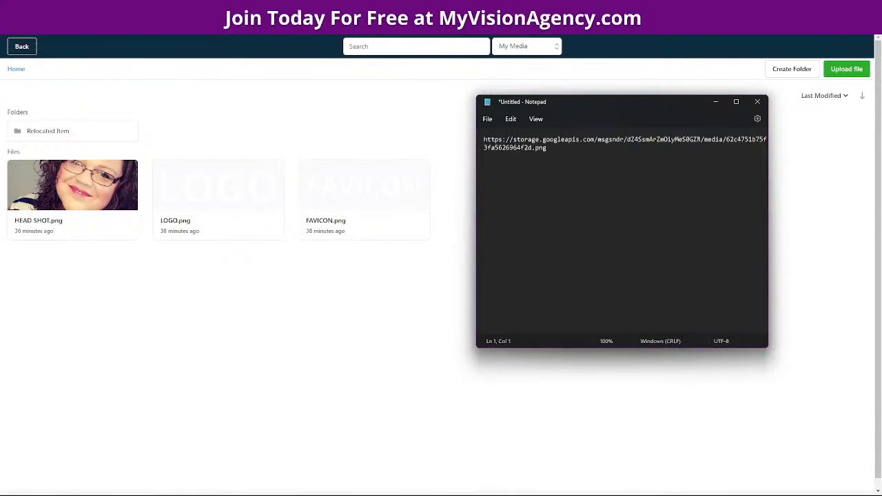
pyautogui.press('Return')
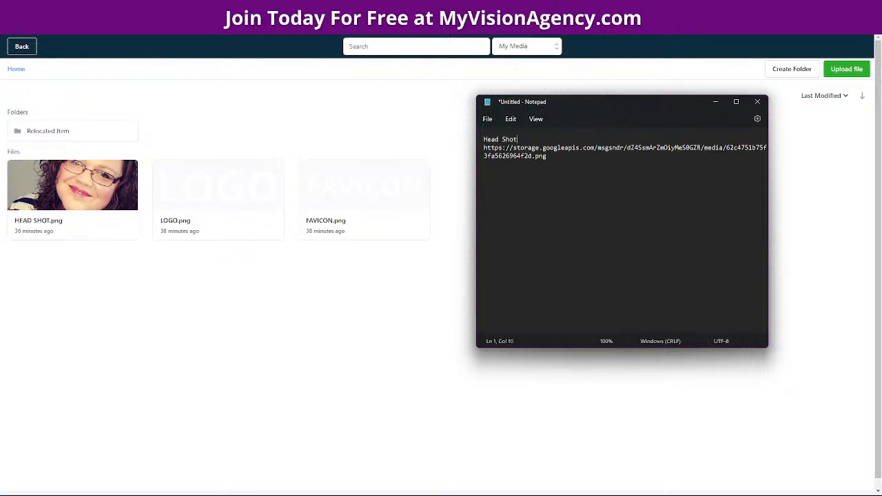
# Step: Copy the link of LOGO.png and add it to the Notepad note under the label "Logo"
pyautogui.click(484, 164)
pyautogui.rightClick(183, 200)
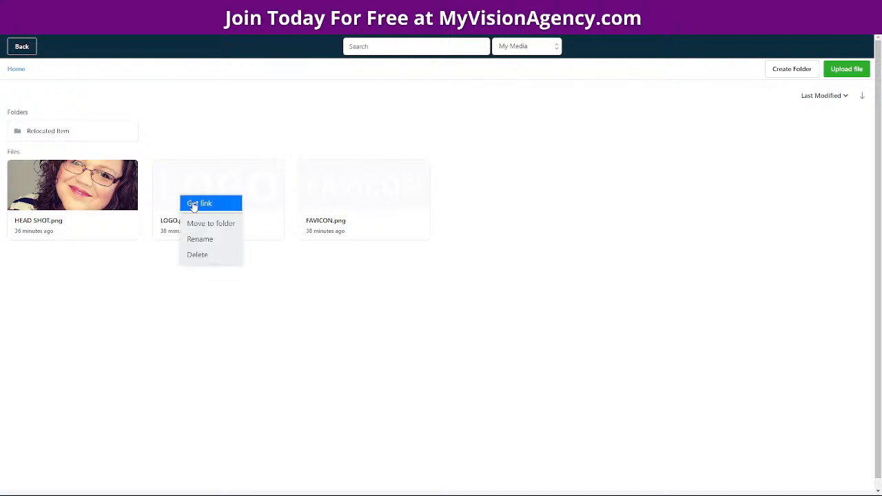
pyautogui.click(195, 202)
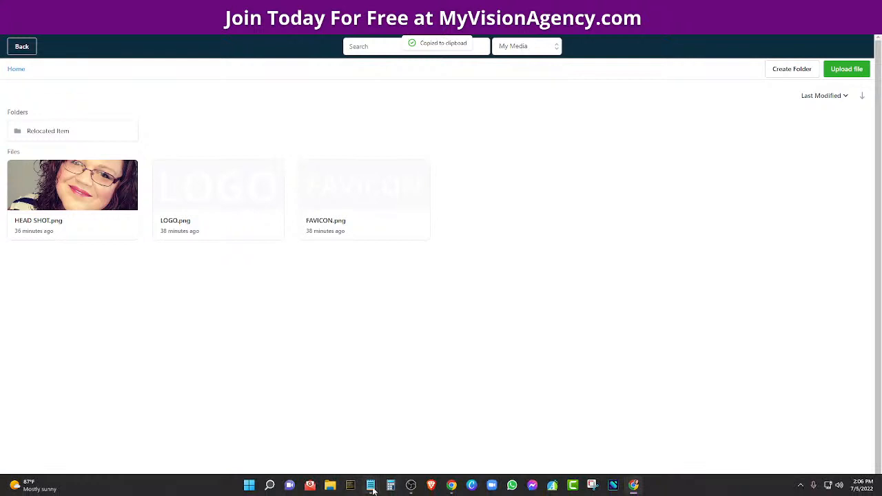
pyautogui.moveTo(369, 491)
pyautogui.click(393, 414)
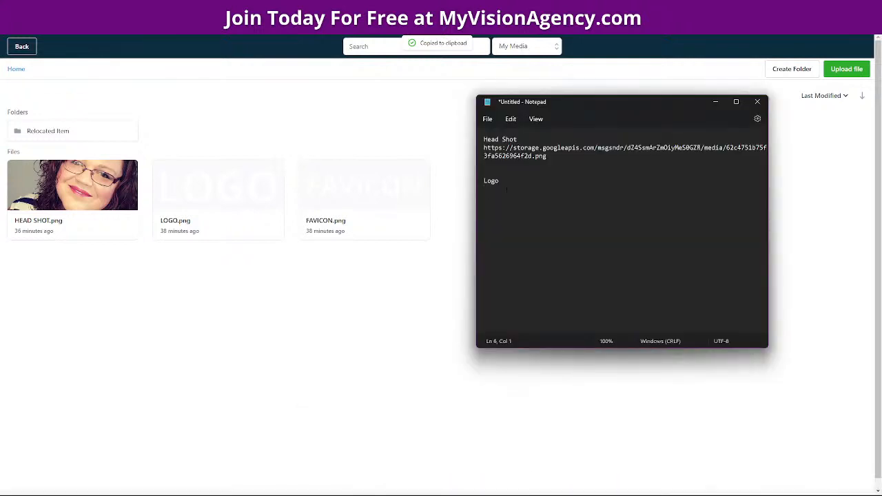
pyautogui.hotkey('ctrl', 'v')
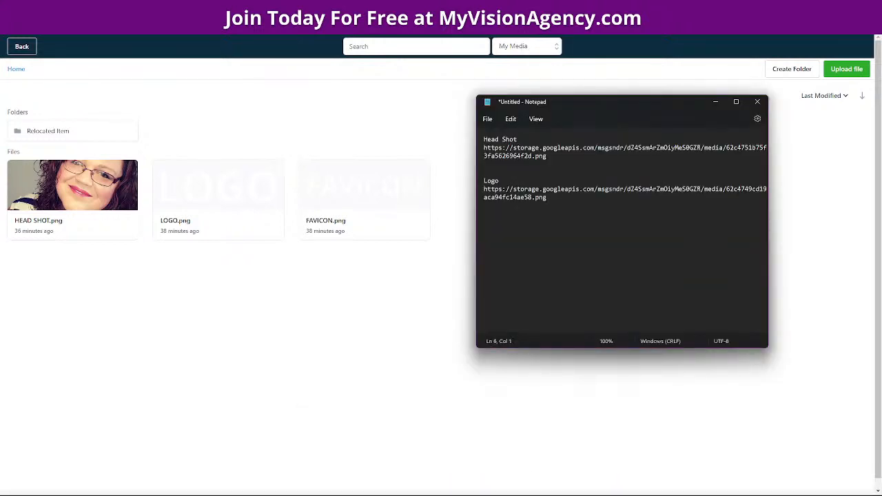
# Step: Copy the link of FAVICON.png, add it to the Notepad note under the label "Favicon", and return to the media library
pyautogui.rightClick(372, 198)
pyautogui.click(377, 200)
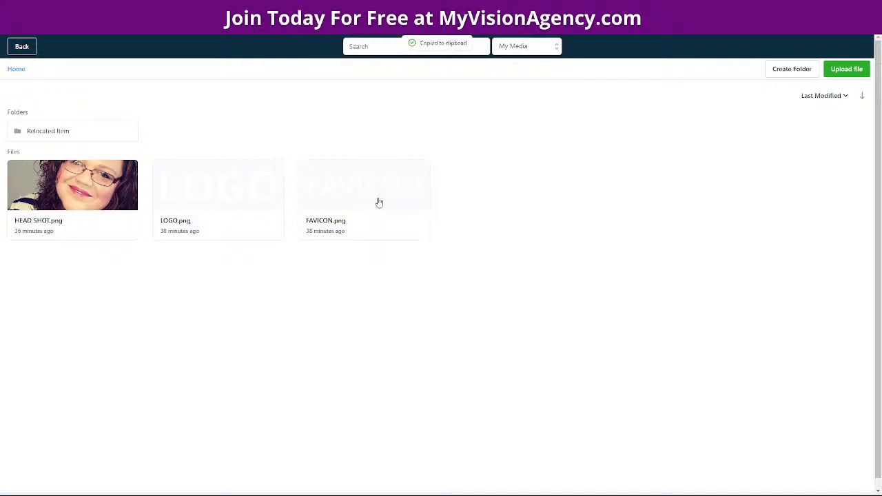
pyautogui.moveTo(394, 493)
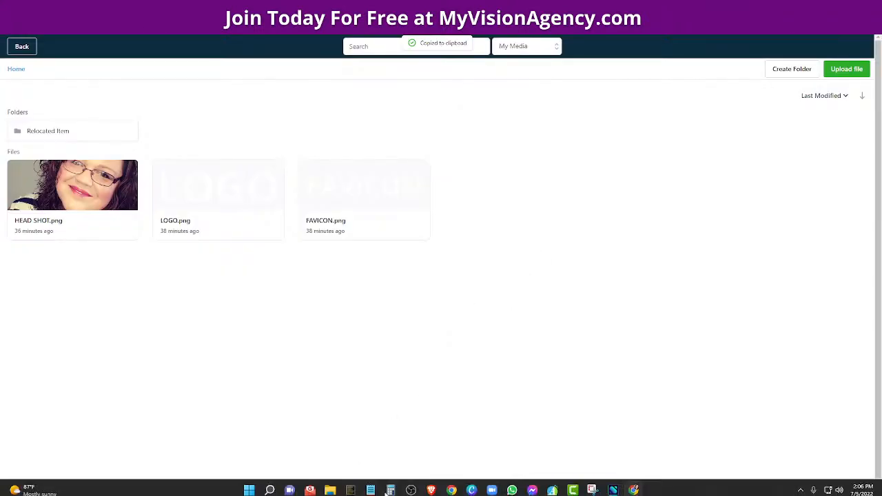
pyautogui.moveTo(371, 485)
pyautogui.click(393, 448)
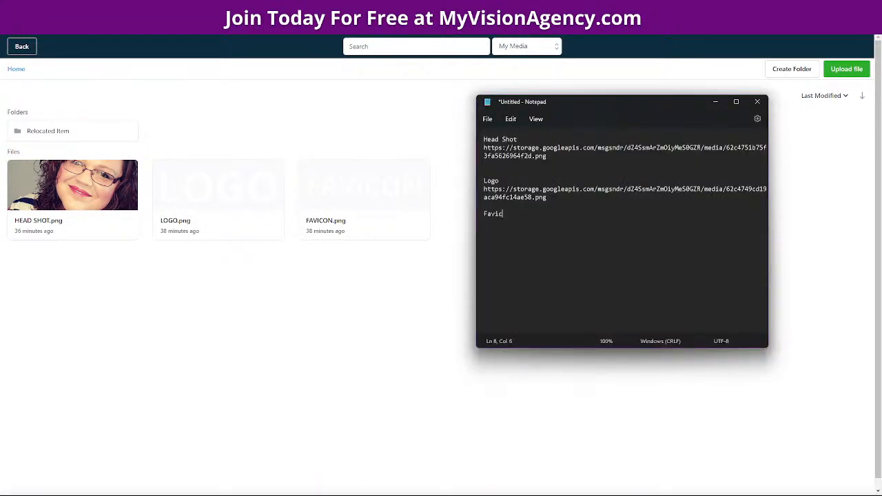
pyautogui.hotkey('ctrl', 'v')
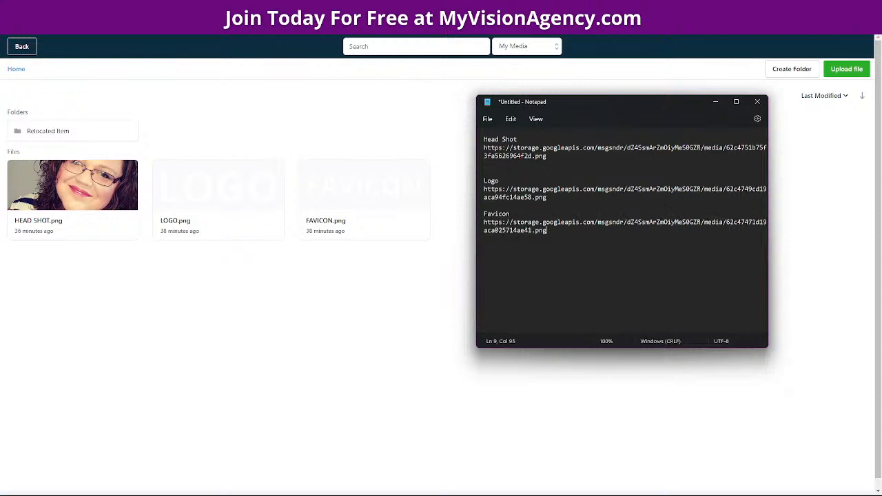
pyautogui.click(367, 290)
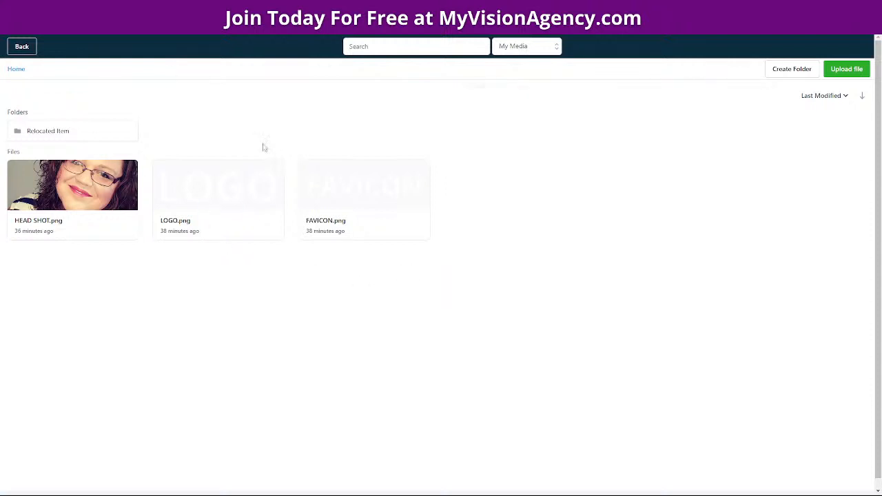
# Step: Leave the media library and open the Custom Values list in the account settings
pyautogui.click(21, 47)
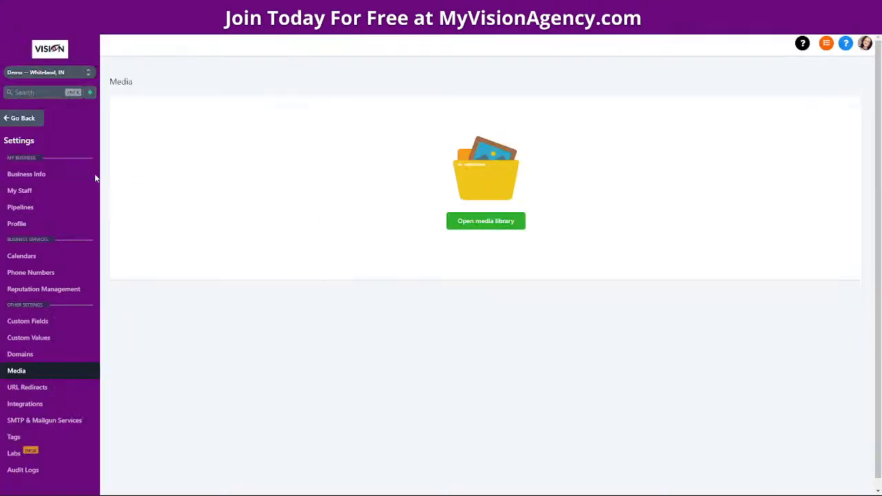
pyautogui.click(14, 121)
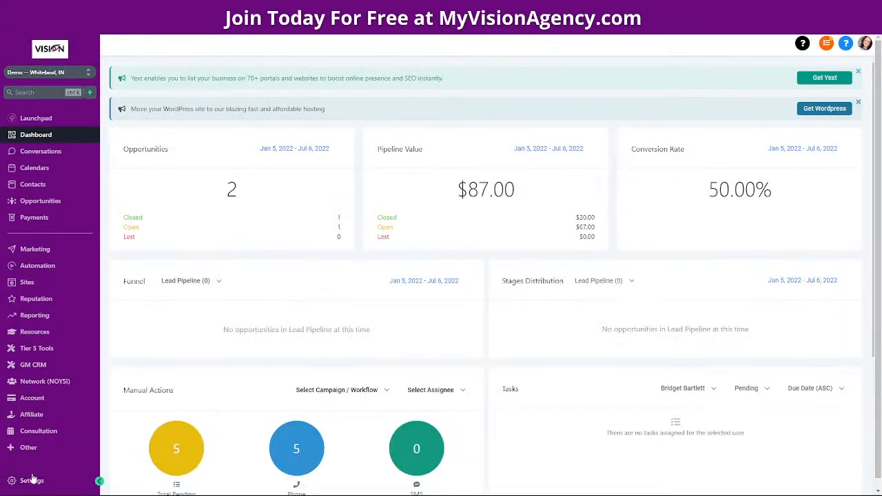
pyautogui.click(31, 480)
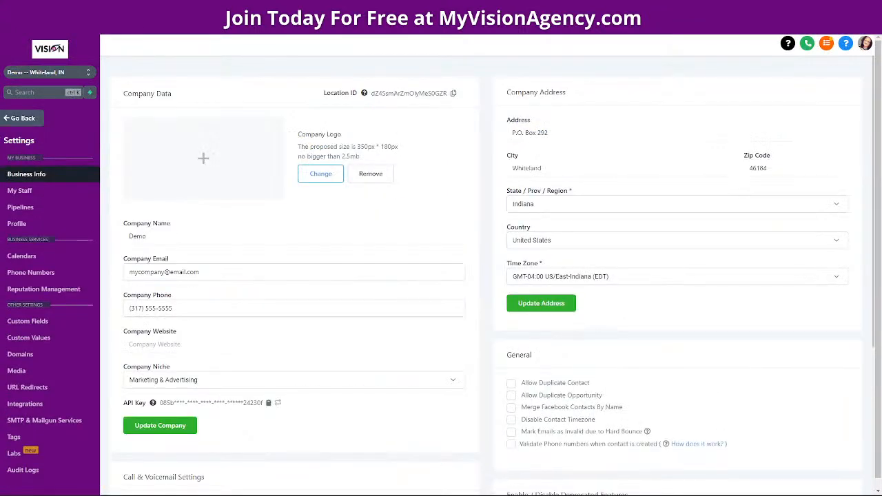
pyautogui.click(28, 337)
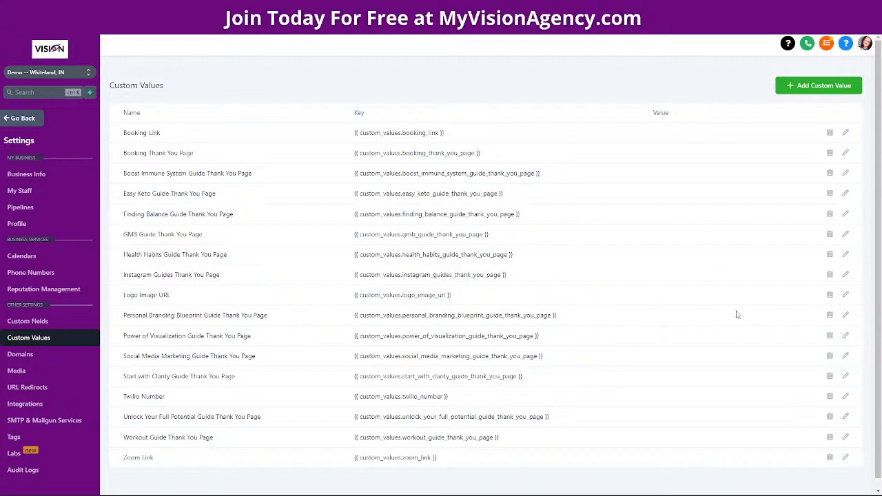
# Step: Delete the Personal Branding Blueprint Guide Thank You Page custom value and view the blank form for adding a custom value
pyautogui.click(829, 315)
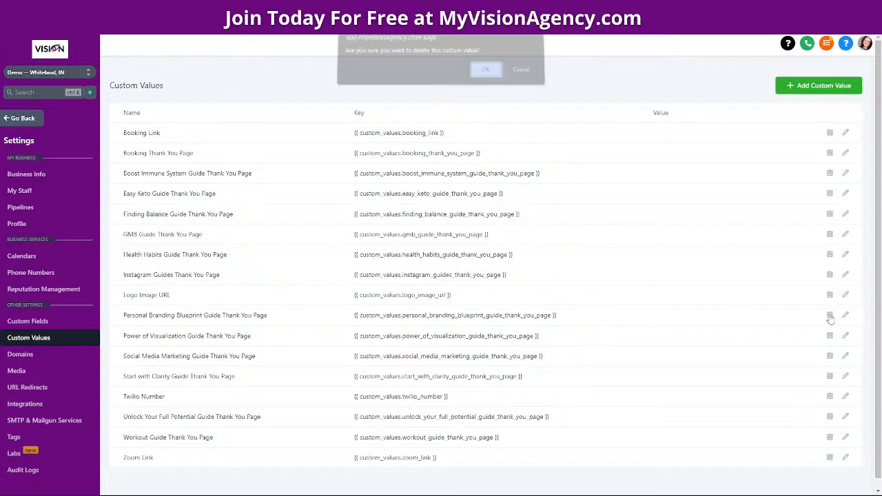
pyautogui.click(486, 76)
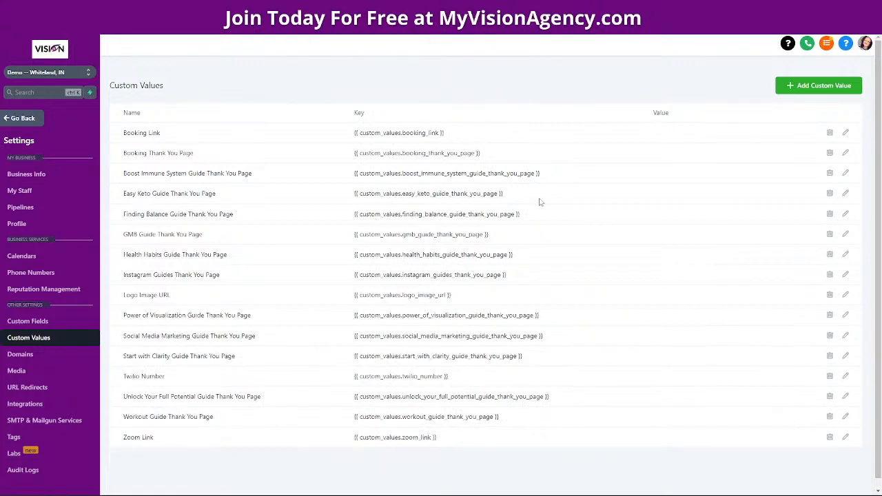
pyautogui.click(820, 86)
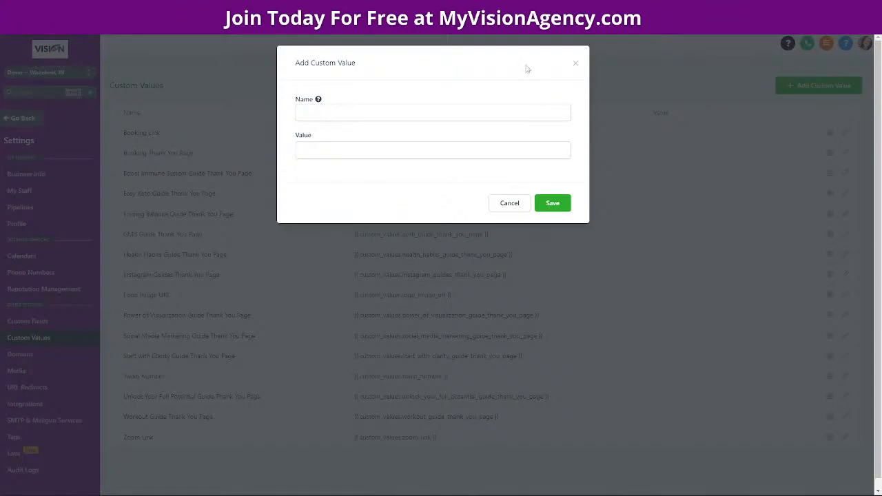
pyautogui.click(575, 63)
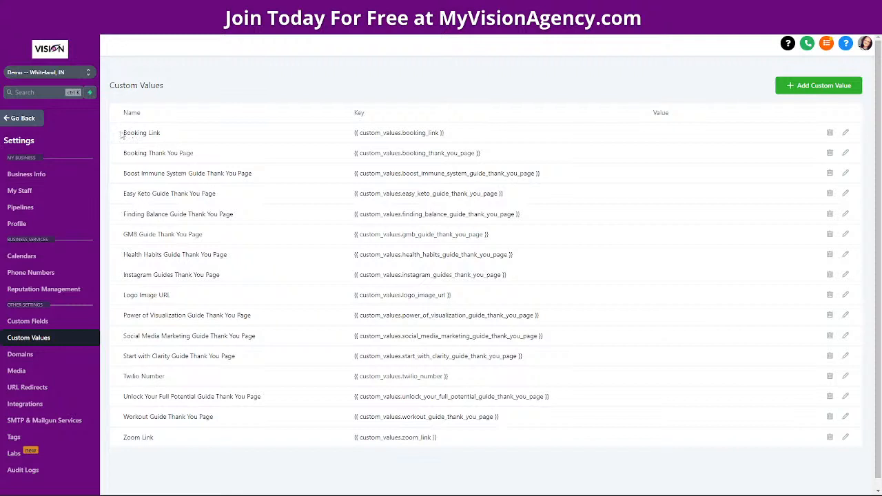
# Step: Examine the Booking Link custom value, including its edit form and key, without changing it
pyautogui.moveTo(123, 135); pyautogui.dragTo(162, 134)
pyautogui.click(464, 135)
pyautogui.click(846, 134)
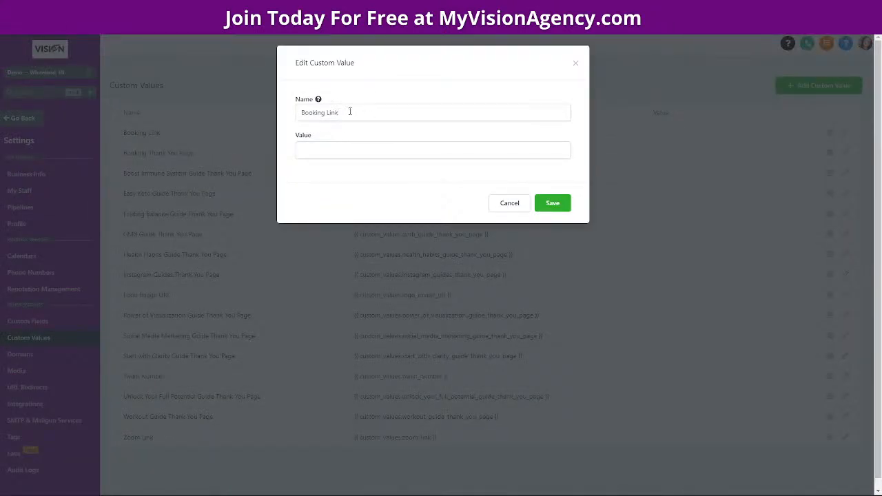
pyautogui.moveTo(350, 112); pyautogui.dragTo(284, 119)
pyautogui.click(317, 153)
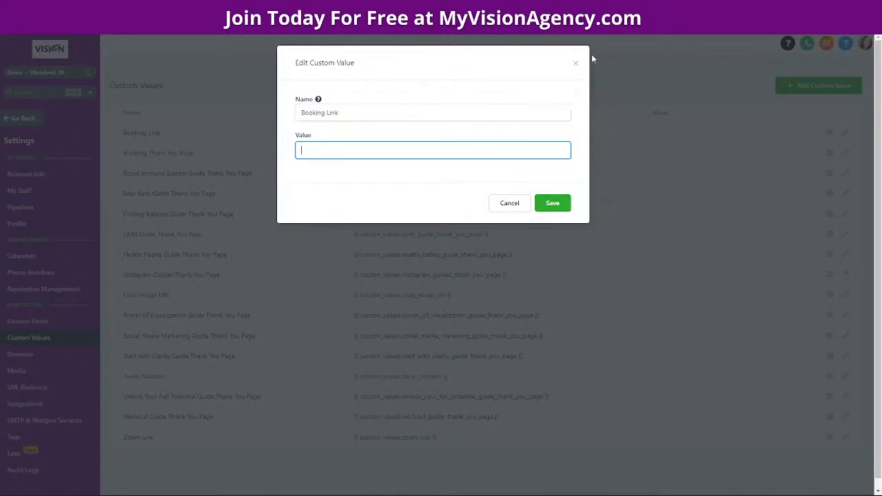
pyautogui.click(575, 63)
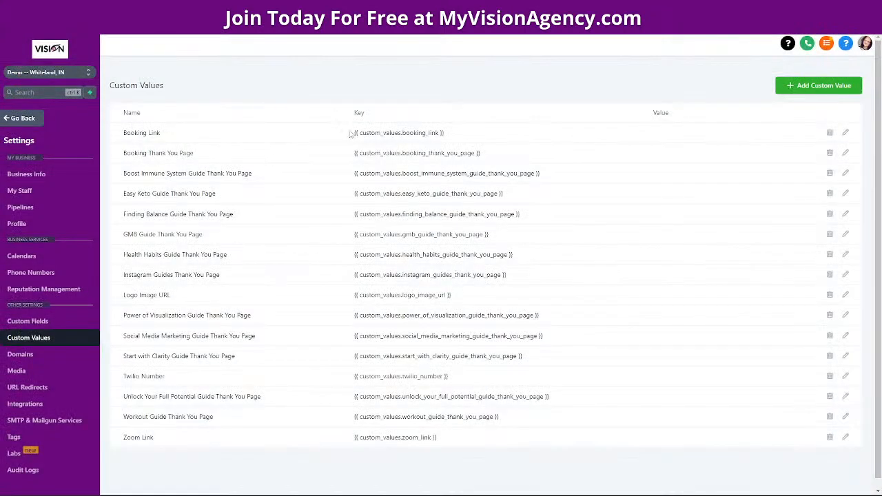
pyautogui.moveTo(354, 132); pyautogui.dragTo(444, 133)
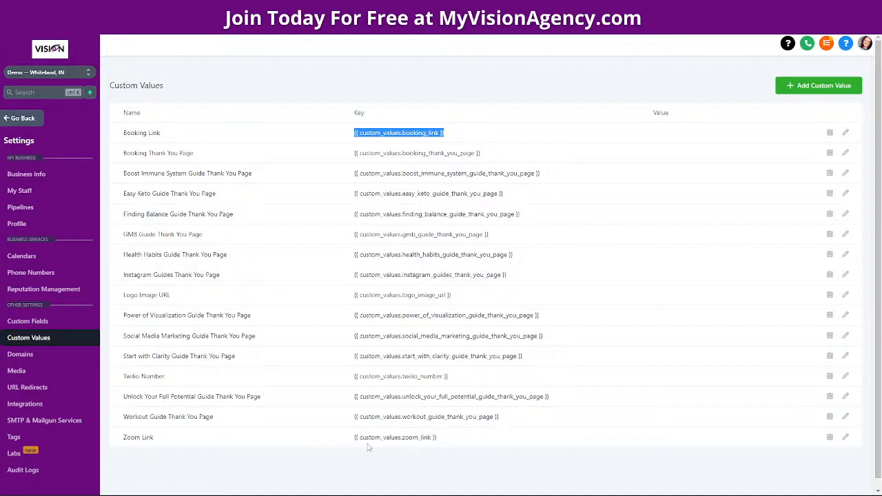
# Step: Examine the Zoom Link custom value's key and edit form, and close the form without changes
pyautogui.moveTo(468, 443); pyautogui.dragTo(350, 441)
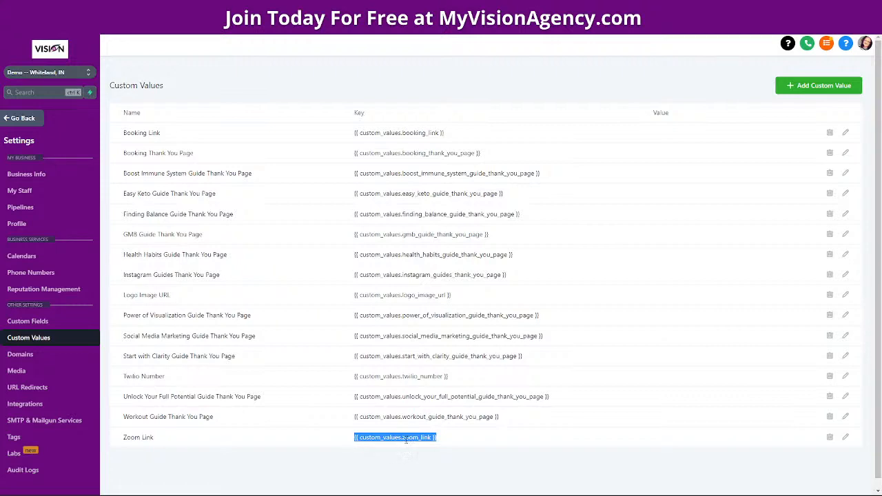
pyautogui.click(845, 436)
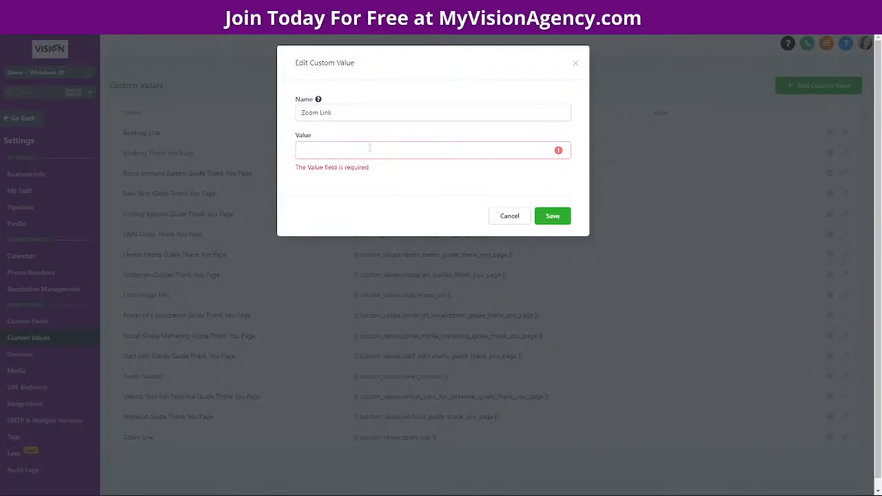
pyautogui.click(572, 64)
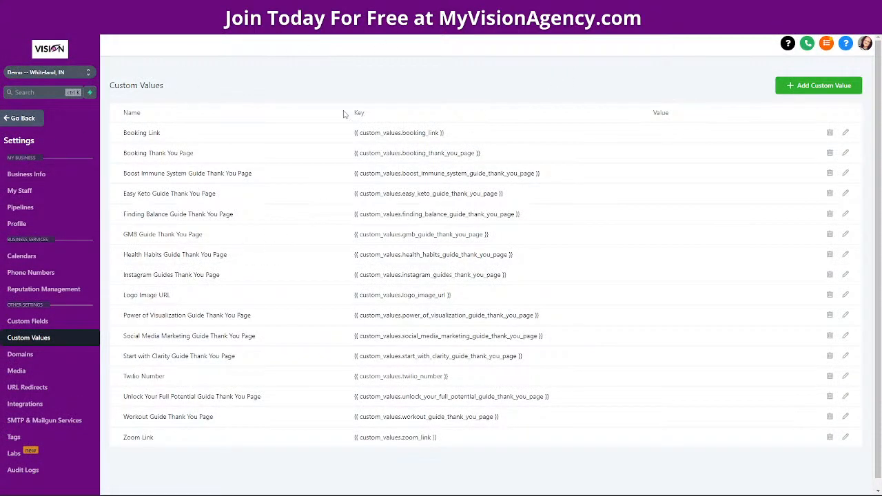
# Step: Add a custom value named "Head shot" with the Head Shot link from the Notepad note as its value
pyautogui.click(819, 87)
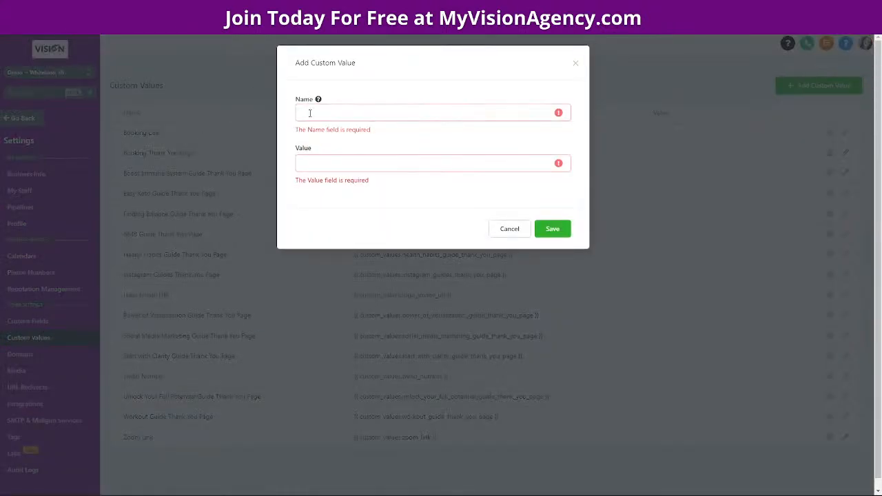
pyautogui.click(310, 113)
pyautogui.write('Head shot')
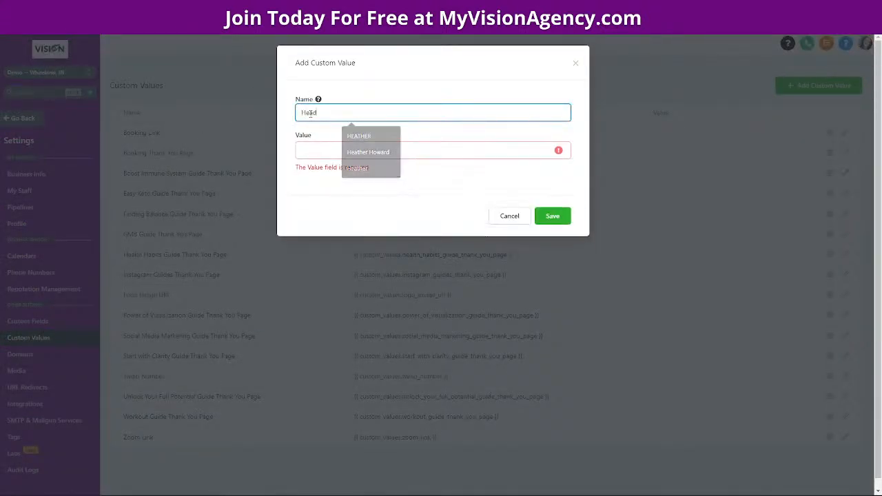
pyautogui.click(330, 149)
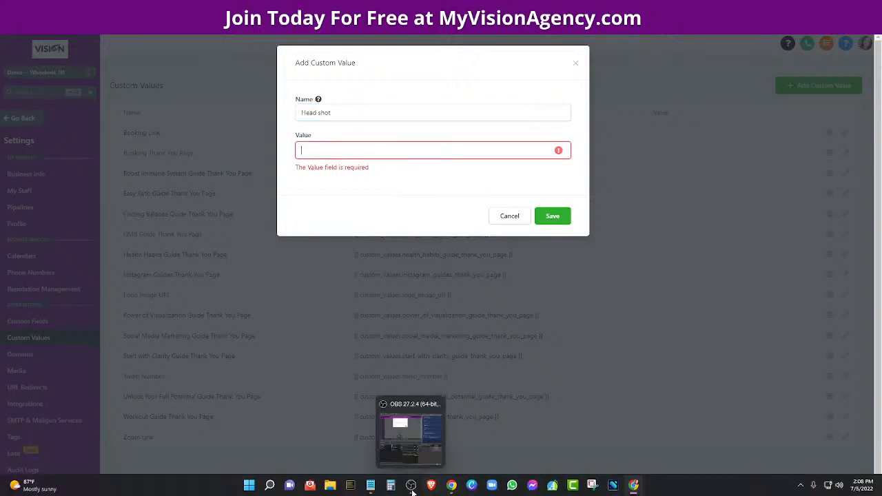
pyautogui.moveTo(370, 485)
pyautogui.click(404, 432)
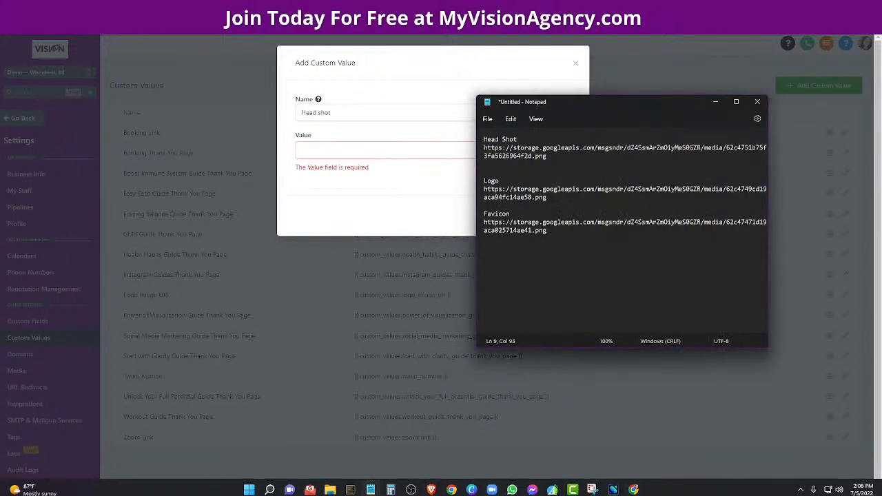
pyautogui.moveTo(483, 147); pyautogui.dragTo(554, 156)
pyautogui.hotkey('ctrl', 'c')
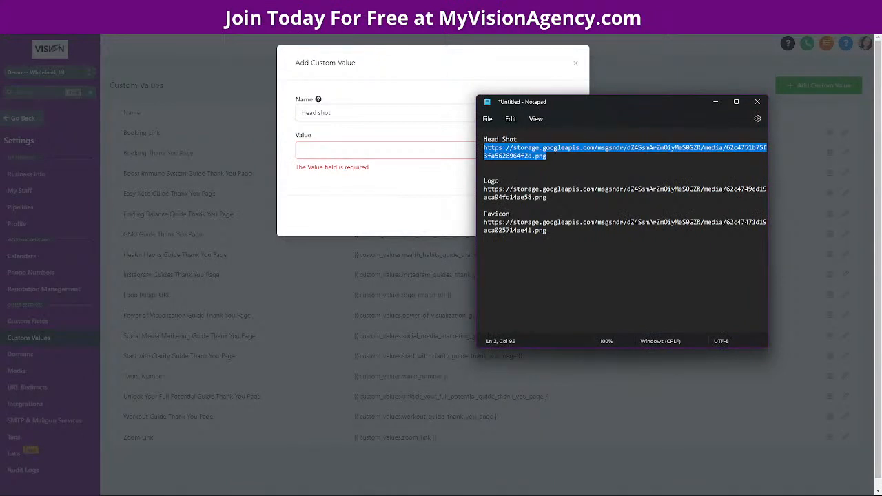
pyautogui.click(380, 145)
pyautogui.hotkey('ctrl', 'v')
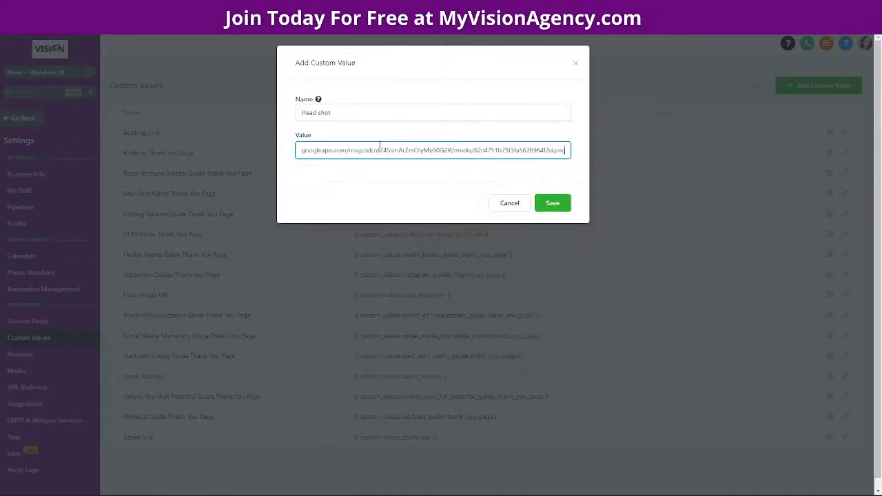
pyautogui.click(553, 204)
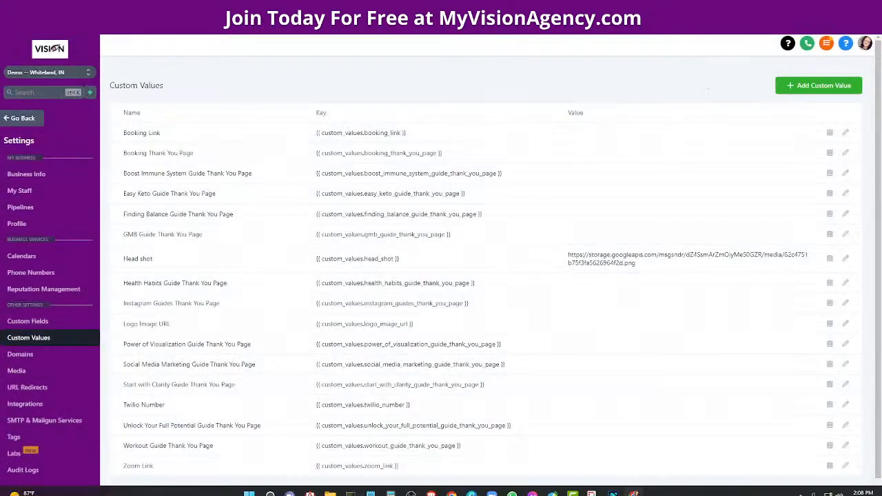
# Step: Add a custom value named "Logo" using the Logo link copied from the Notepad note
pyautogui.moveTo(404, 487)
pyautogui.click(390, 441)
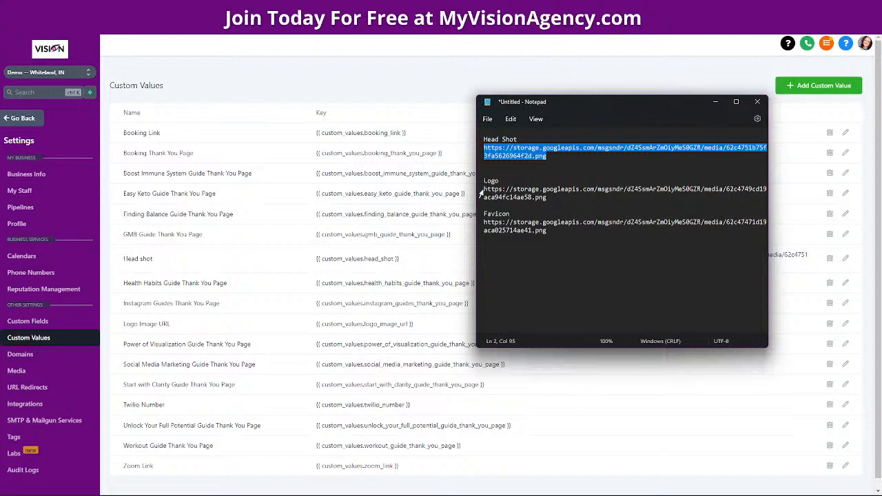
pyautogui.moveTo(484, 188); pyautogui.dragTo(547, 198)
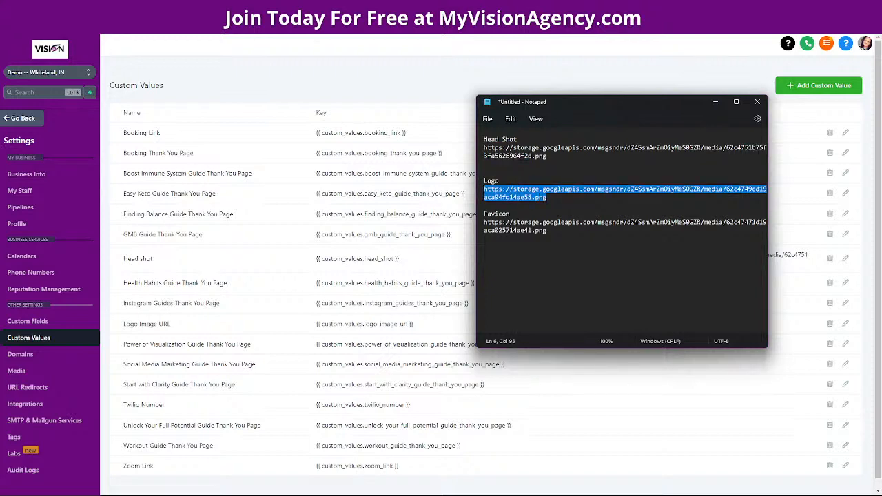
pyautogui.click(808, 85)
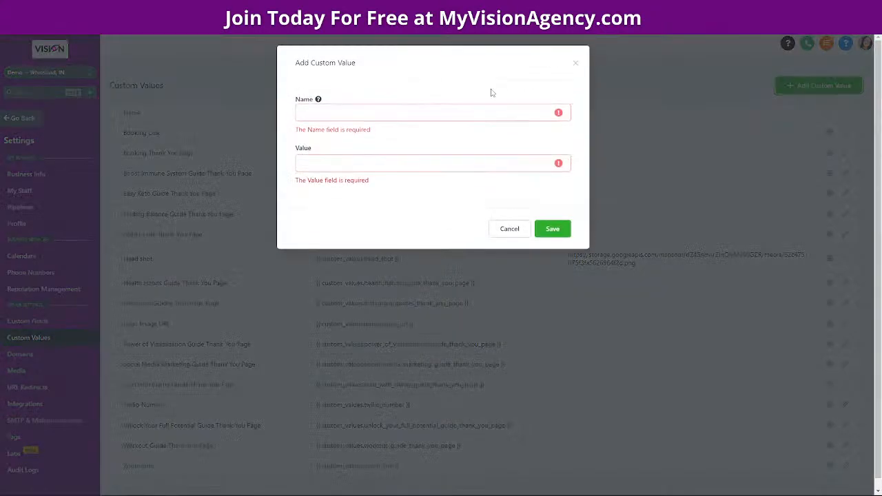
pyautogui.click(465, 112)
pyautogui.write('Logo')
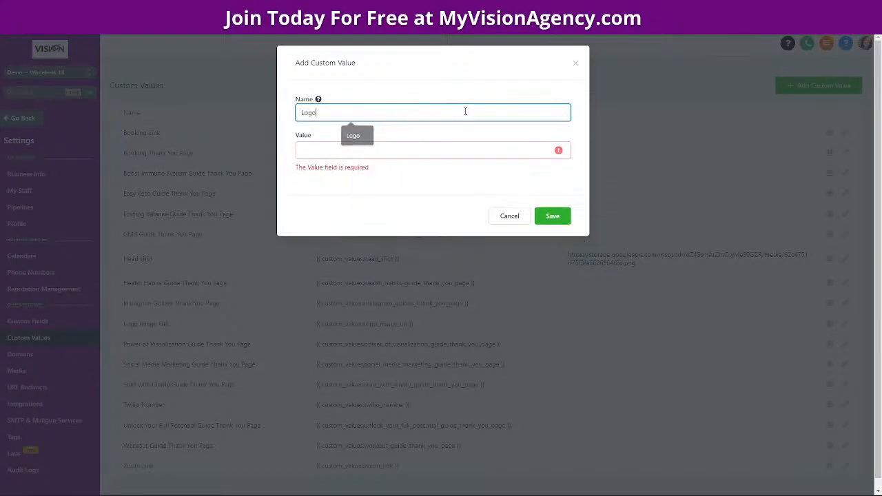
pyautogui.click(315, 151)
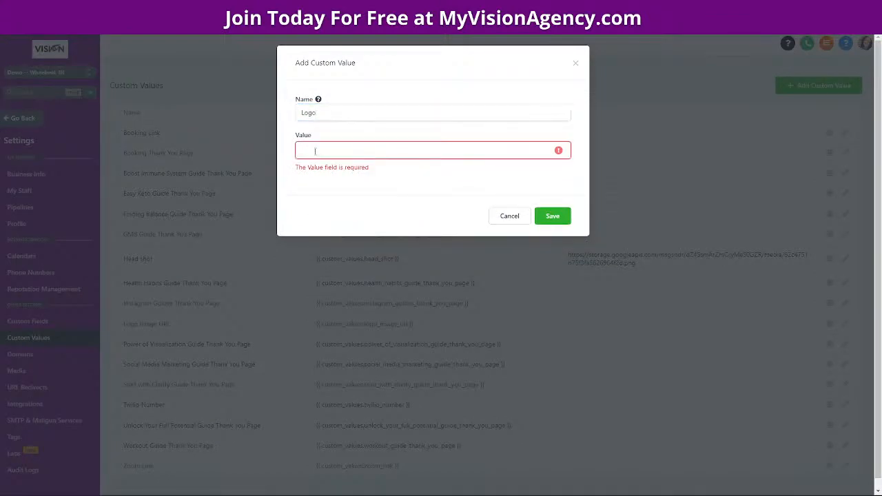
pyautogui.hotkey('ctrl', 'v')
pyautogui.click(552, 216)
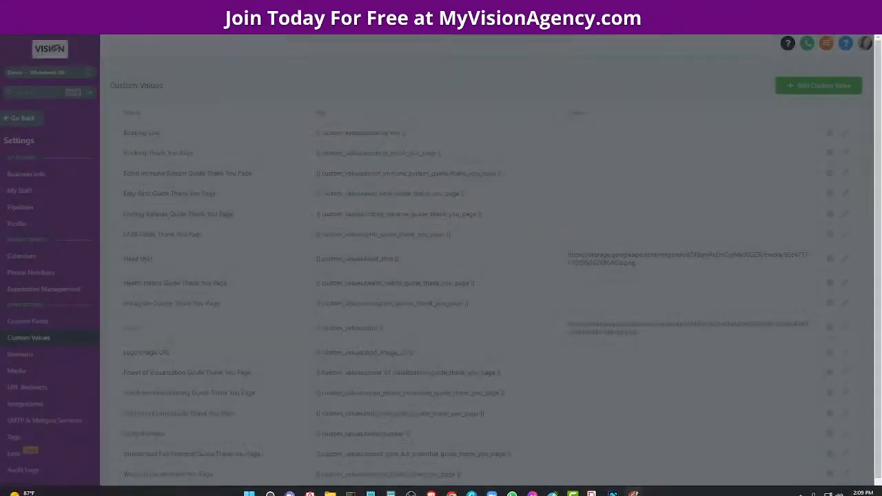
# Step: Create a "Favicon" custom value containing the Favicon link from the Notepad note
pyautogui.moveTo(370, 485)
pyautogui.click(403, 434)
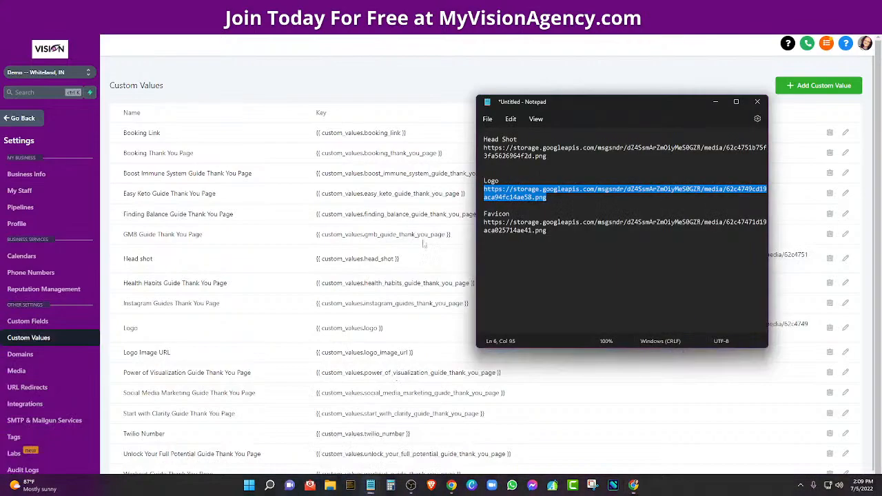
pyautogui.moveTo(483, 221); pyautogui.dragTo(551, 234)
pyautogui.hotkey('ctrl', 'c')
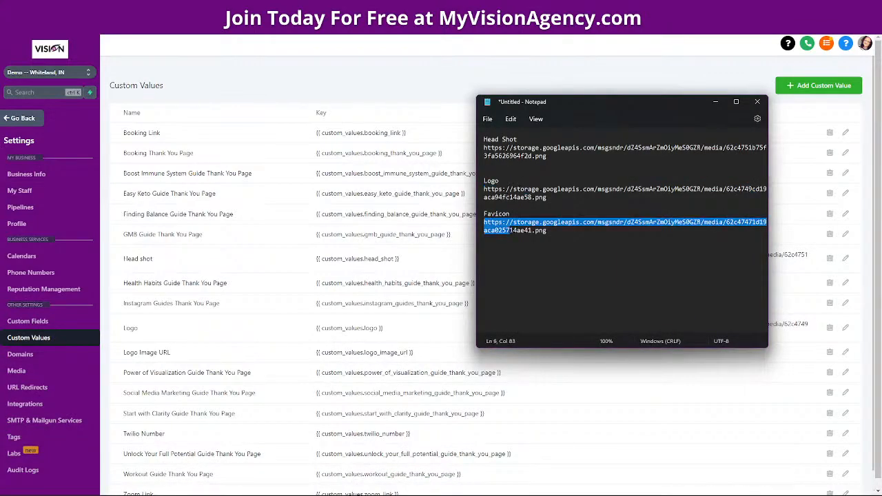
pyautogui.click(785, 84)
pyautogui.click(489, 107)
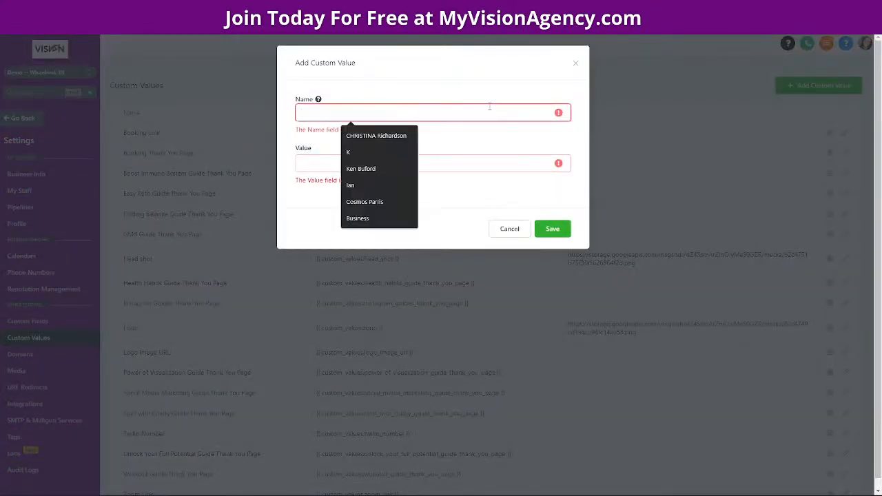
pyautogui.write('Favicon')
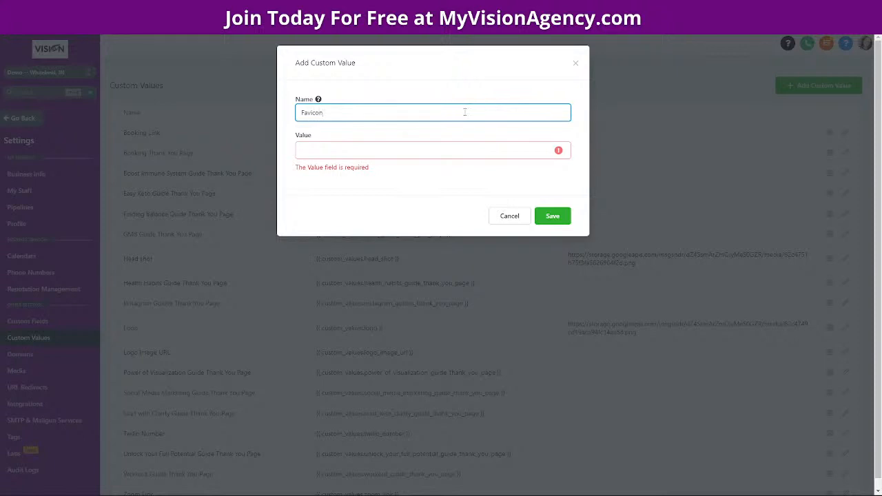
pyautogui.click(454, 149)
pyautogui.hotkey('ctrl', 'v')
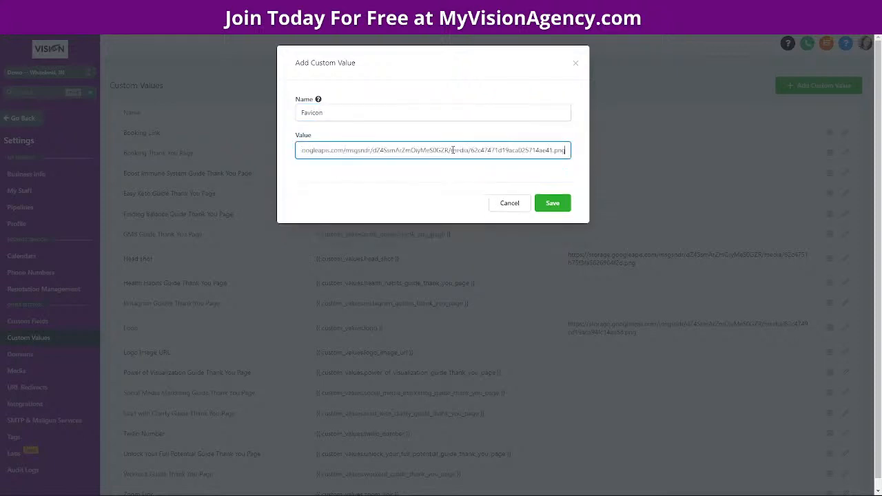
pyautogui.click(551, 203)
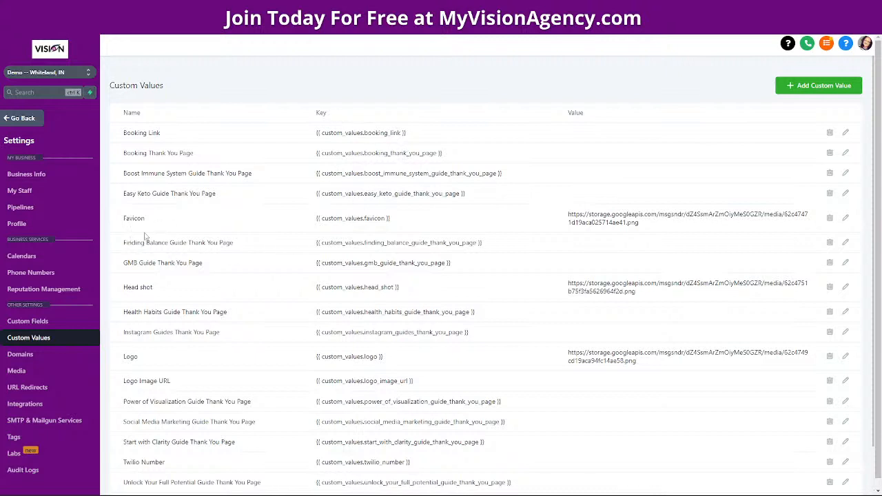
# Step: Review the name, link and key in the Favicon row of the Custom Values list
pyautogui.moveTo(123, 221); pyautogui.dragTo(166, 223)
pyautogui.moveTo(569, 215); pyautogui.dragTo(671, 235)
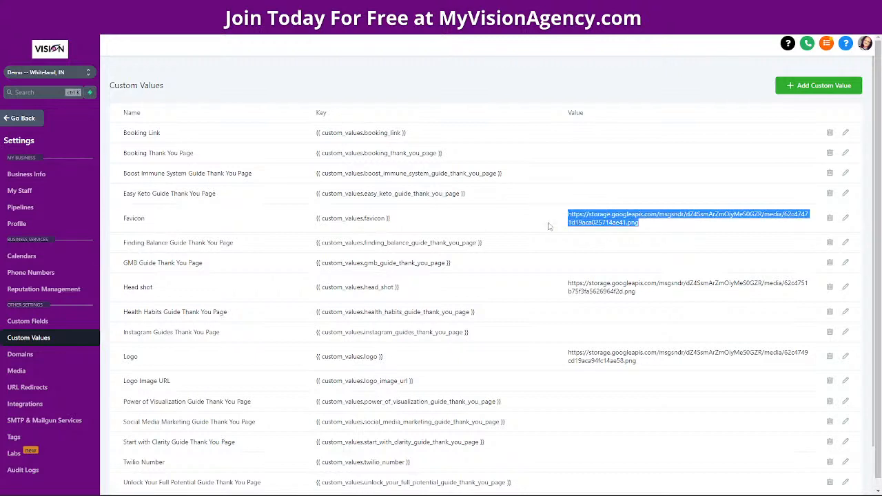
pyautogui.moveTo(403, 222); pyautogui.dragTo(315, 218)
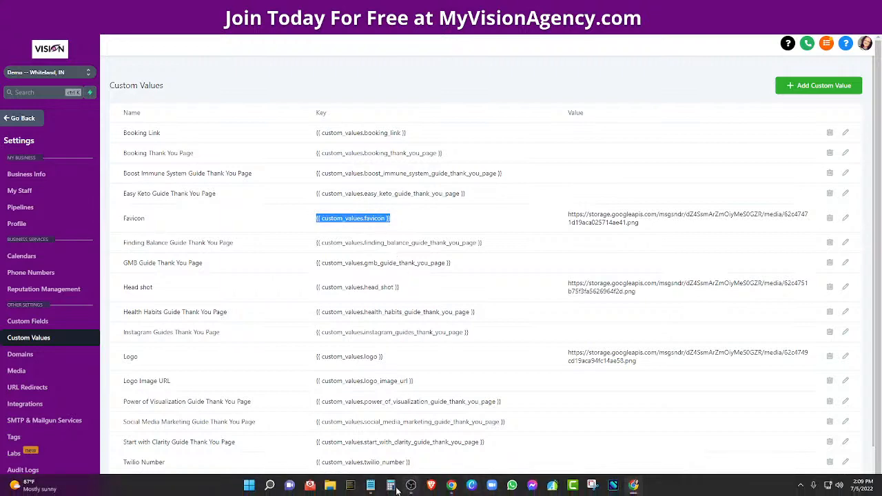
# Step: Replace the Favicon link in the Notepad note with the key {{ custom_values.favicon }} and remove its leading indent
pyautogui.moveTo(370, 485)
pyautogui.click(400, 438)
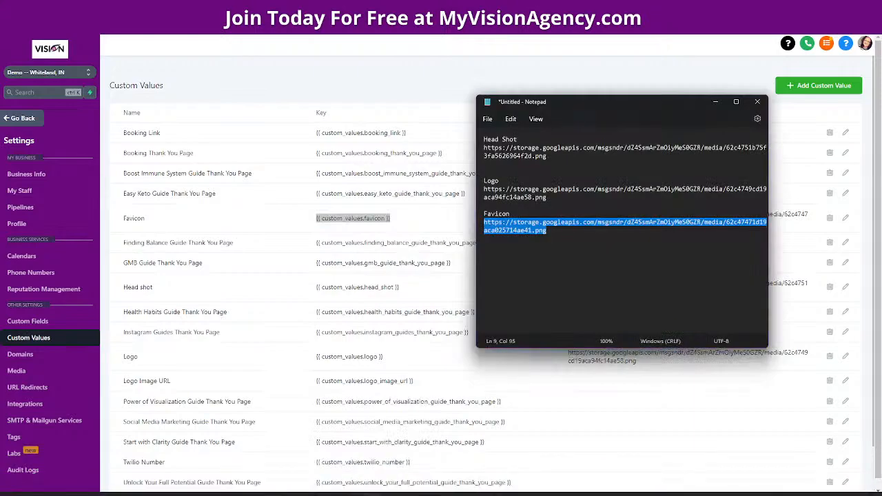
pyautogui.click(445, 229)
pyautogui.moveTo(432, 225); pyautogui.dragTo(307, 224)
pyautogui.hotkey('ctrl', 'c')
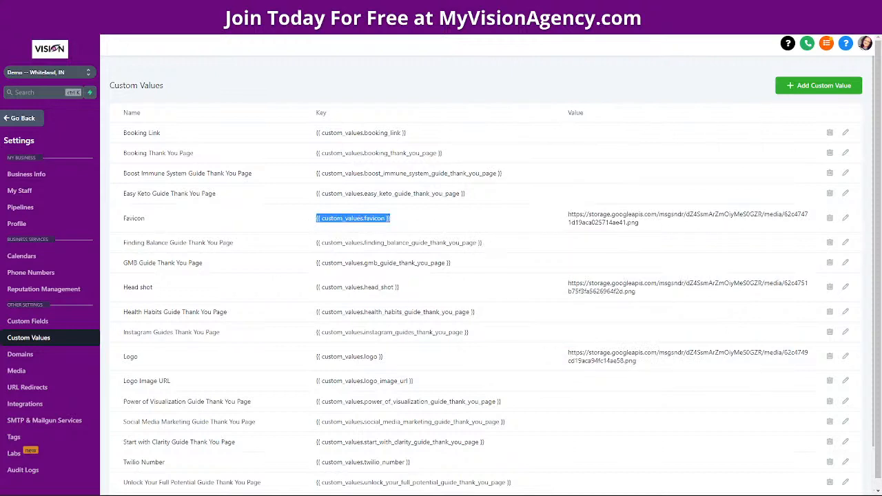
pyautogui.moveTo(370, 485)
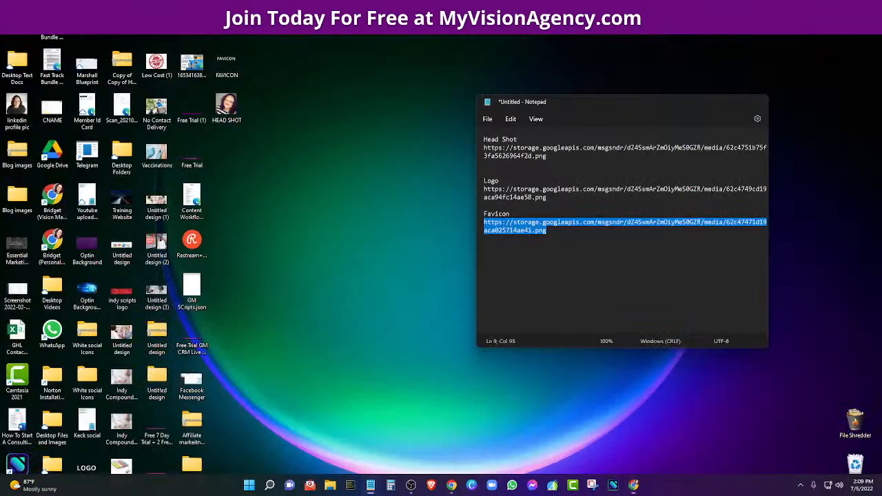
pyautogui.click(400, 438)
pyautogui.hotkey('ctrl', 'v')
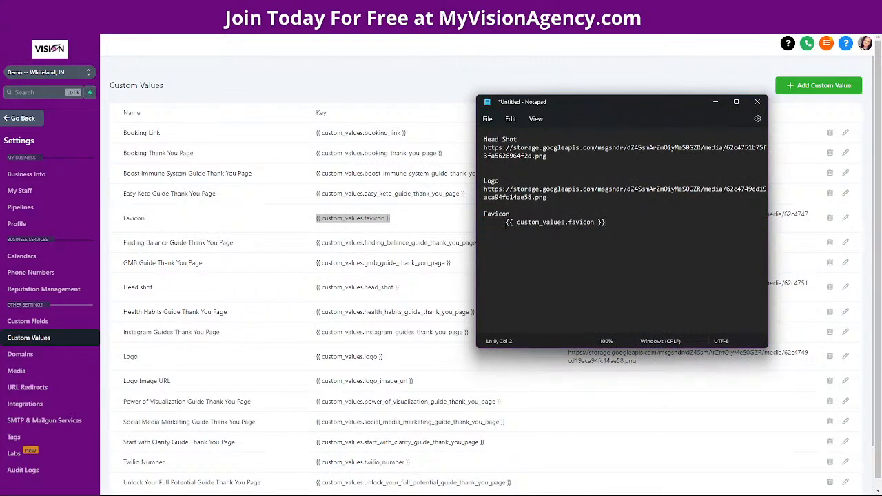
pyautogui.press('BackSpace')
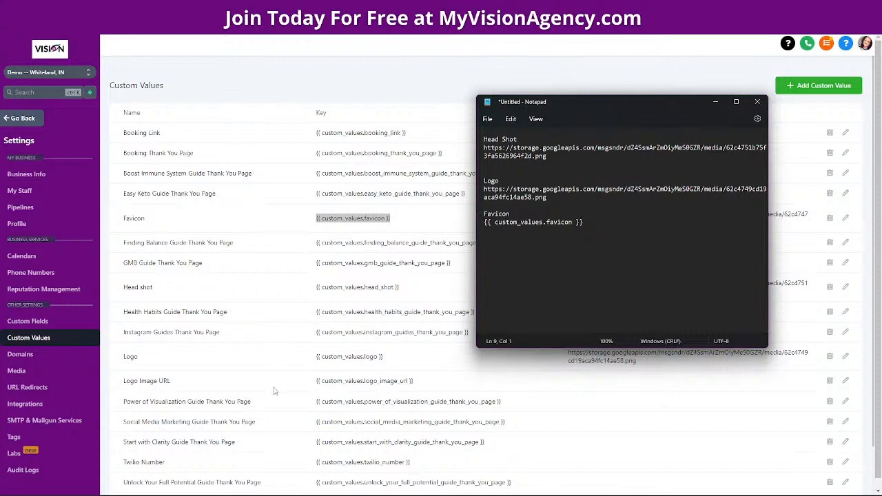
# Step: Replace the Logo link in the Notepad note with the key {{ custom_values.logo }} and remove its leading indent
pyautogui.scroll(-1, 274, 390)
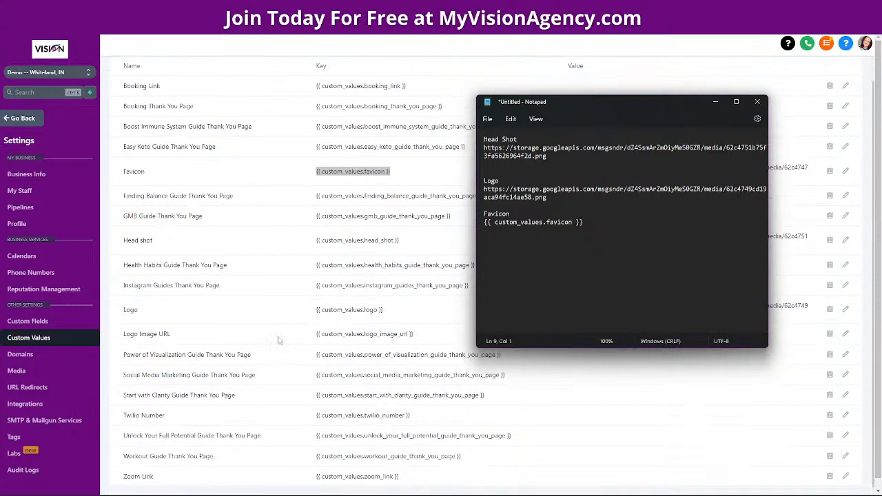
pyautogui.click(401, 314)
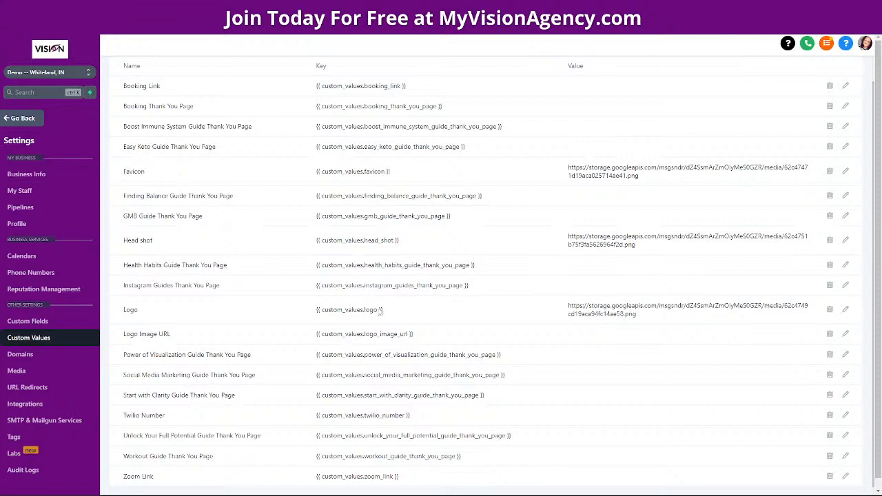
pyautogui.moveTo(411, 317); pyautogui.dragTo(307, 318)
pyautogui.hotkey('ctrl', 'c')
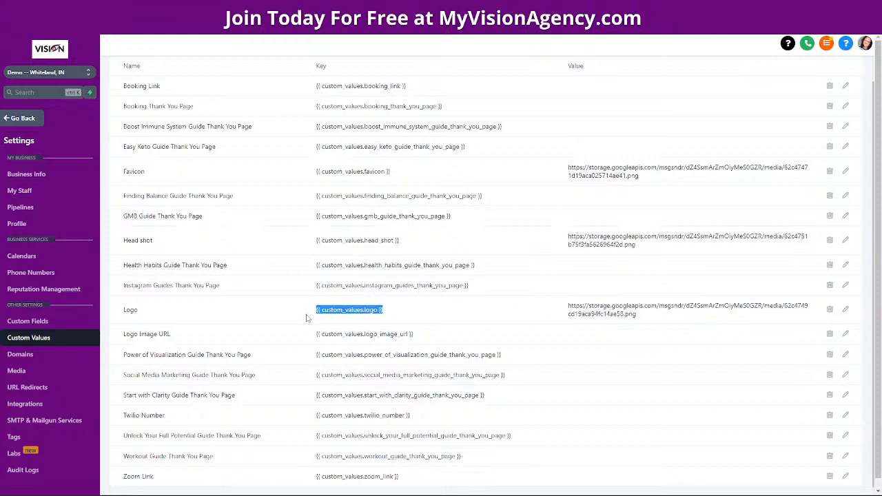
pyautogui.moveTo(370, 485)
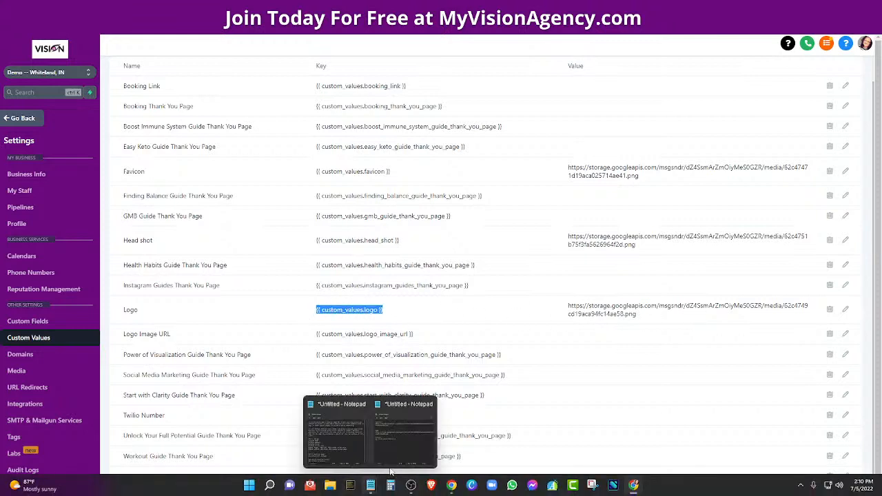
pyautogui.click(407, 433)
pyautogui.moveTo(482, 189); pyautogui.dragTo(546, 197)
pyautogui.hotkey('ctrl', 'v')
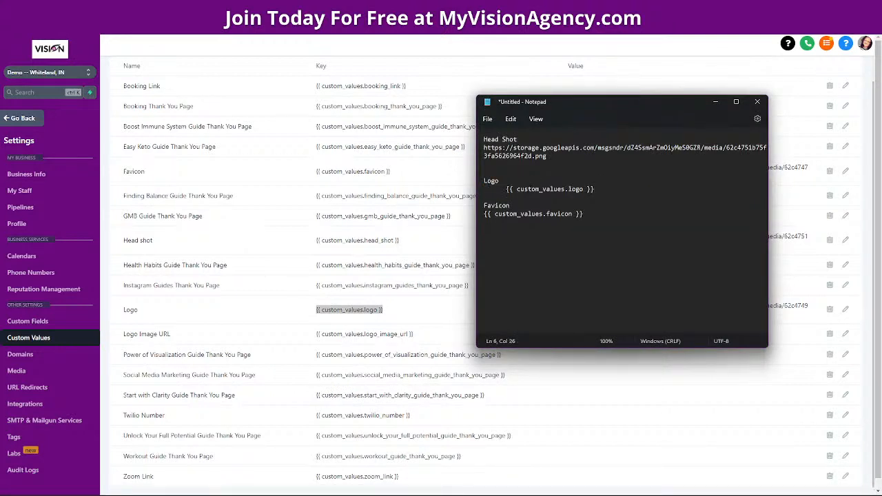
pyautogui.press('BackSpace')
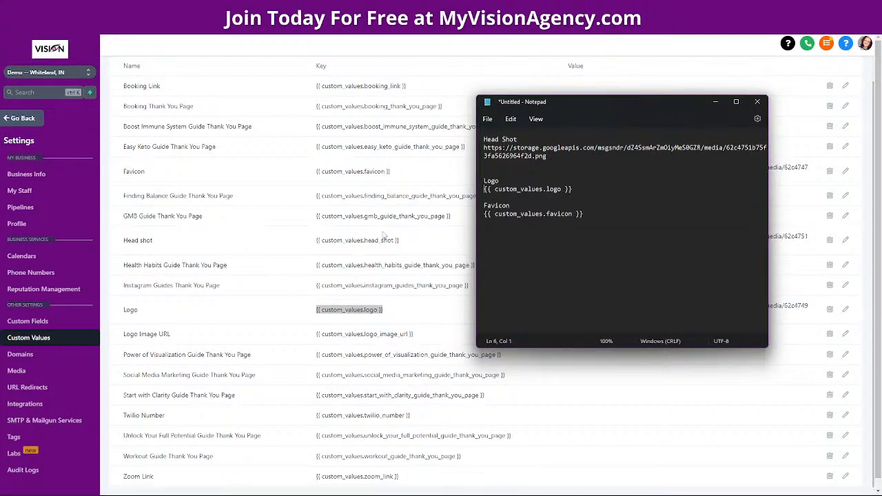
# Step: Replace the Head Shot link in the Notepad note with the key {{ custom_values.head_shot }} and remove its leading indent
pyautogui.click(303, 237)
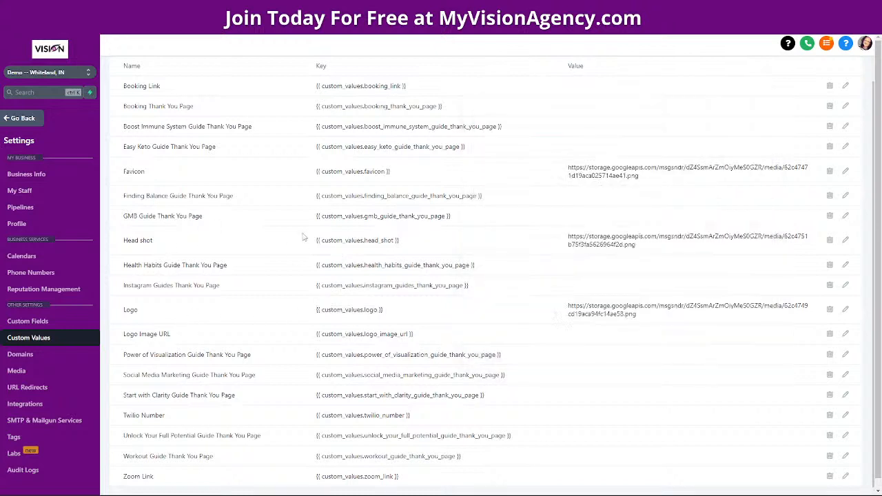
pyautogui.moveTo(303, 237); pyautogui.dragTo(431, 248)
pyautogui.hotkey('ctrl', 'c')
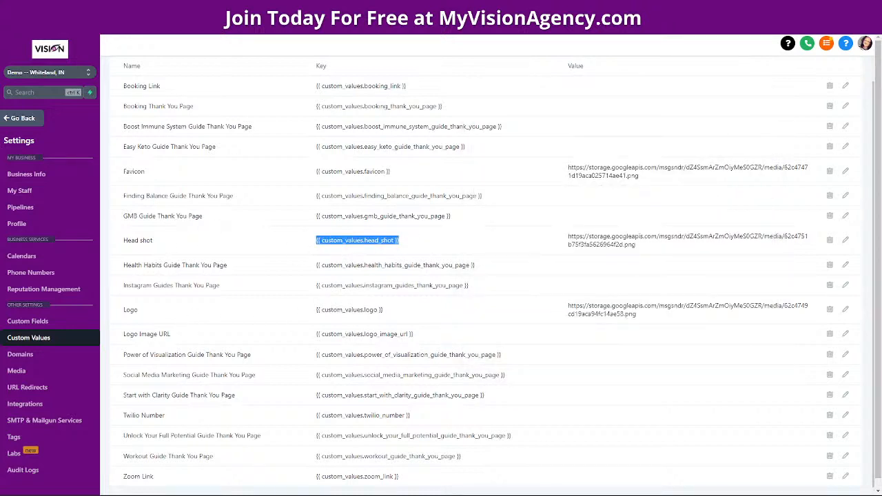
pyautogui.moveTo(371, 486)
pyautogui.click(410, 446)
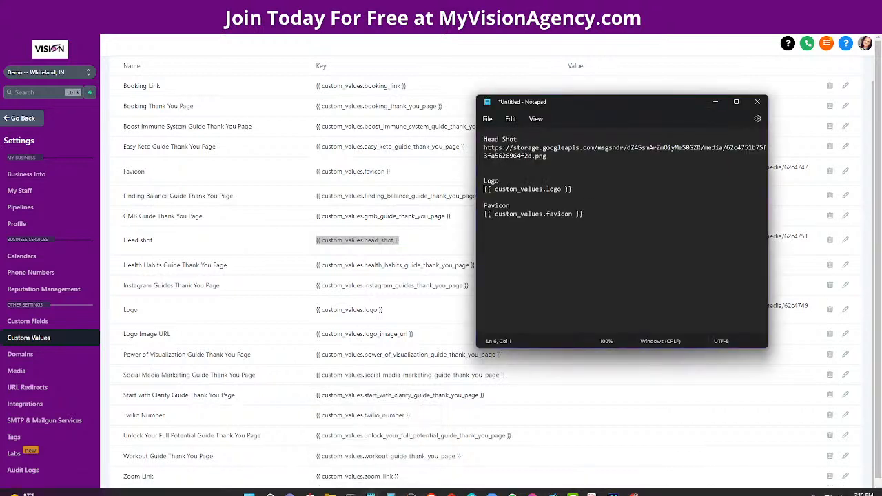
pyautogui.moveTo(484, 148); pyautogui.dragTo(575, 164)
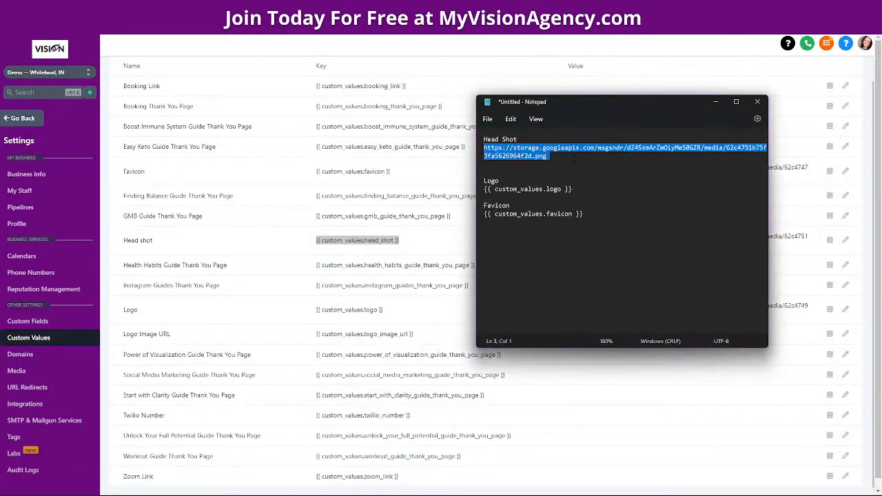
pyautogui.hotkey('ctrl', 'v')
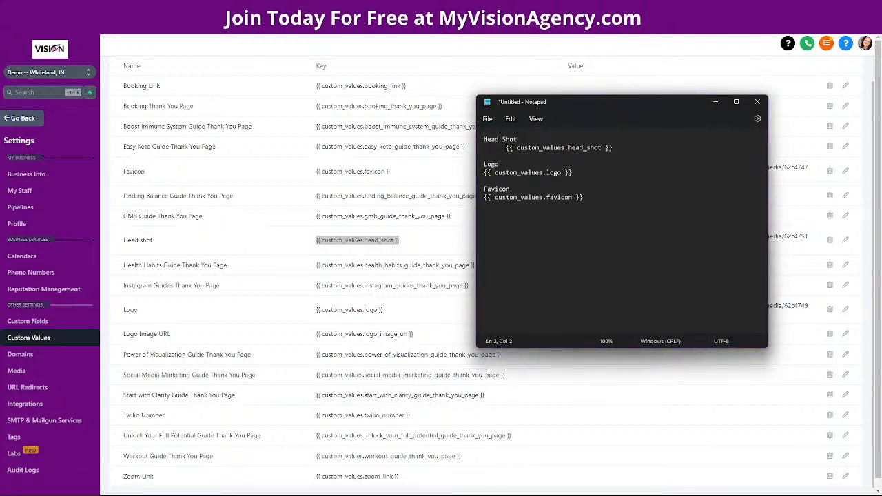
pyautogui.press('BackSpace')
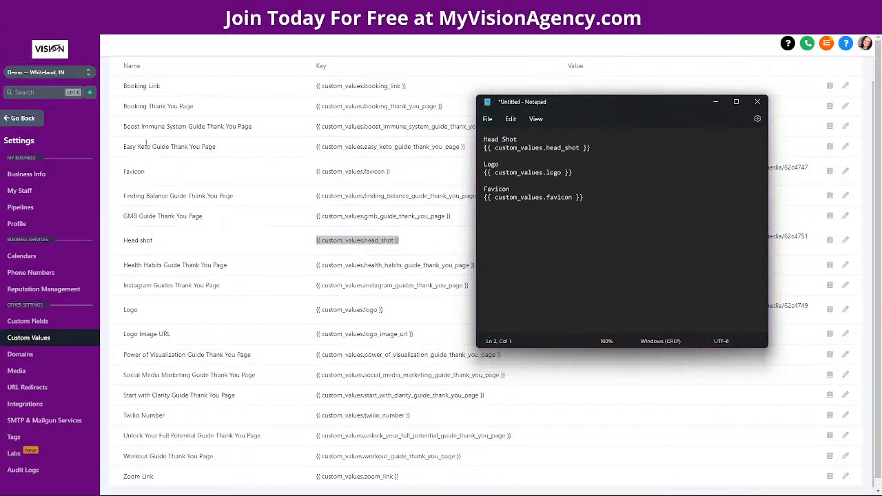
# Step: Leave the settings and open the Power of visualization step of the Mindset funnel in Sites
pyautogui.click(24, 122)
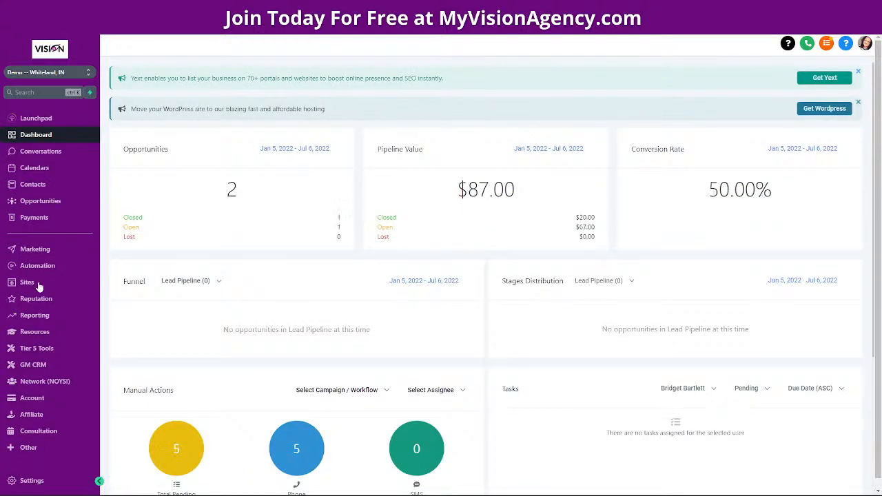
pyautogui.click(28, 283)
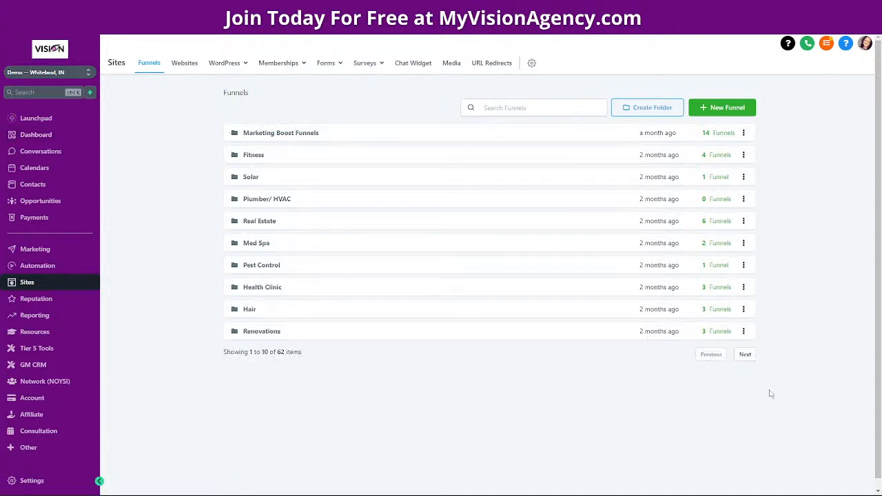
pyautogui.click(744, 354)
pyautogui.click(745, 354)
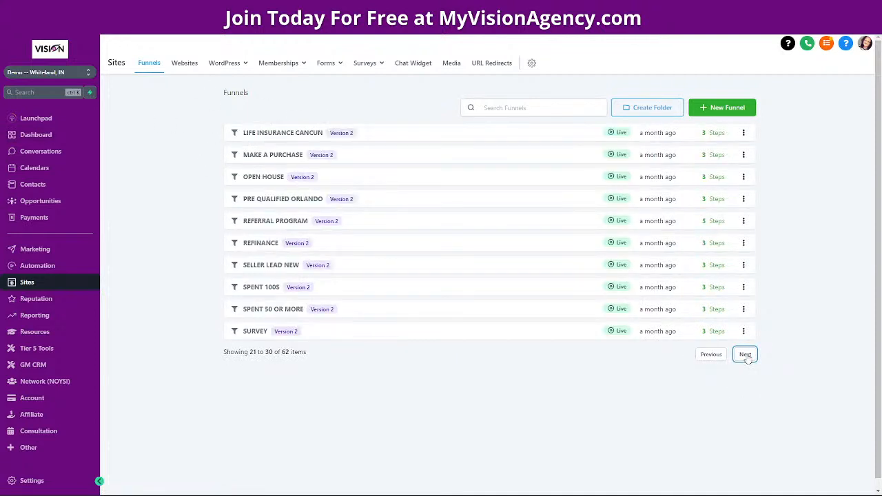
pyautogui.click(746, 356)
pyautogui.click(745, 356)
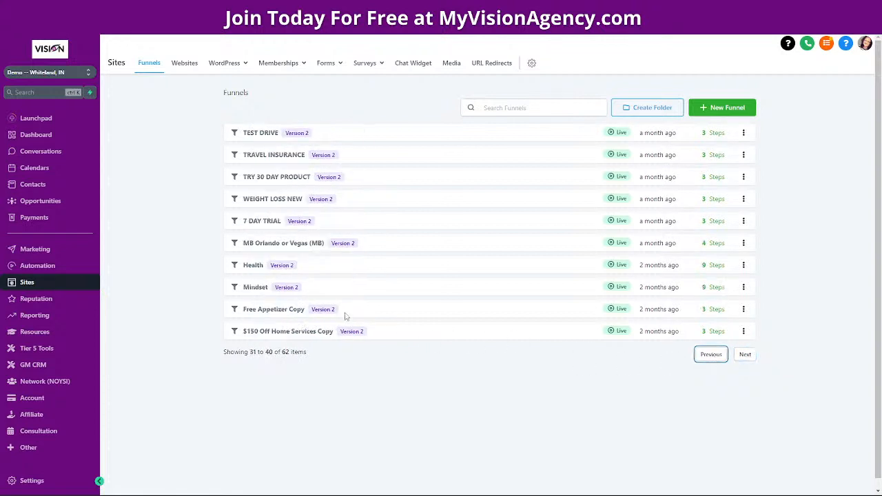
pyautogui.click(256, 288)
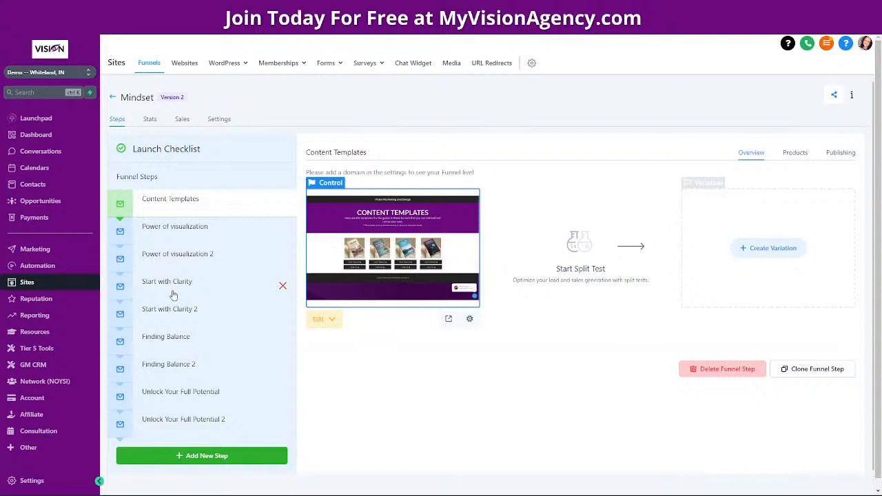
pyautogui.click(172, 235)
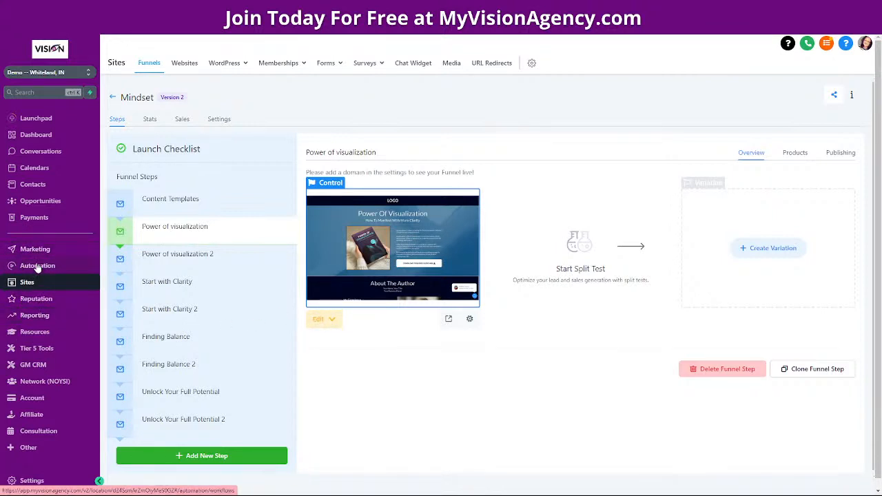
# Step: Open the Fun with Custom Values lesson from LIVE Training (Replays) in the Resource Center and look through its text
pyautogui.click(38, 332)
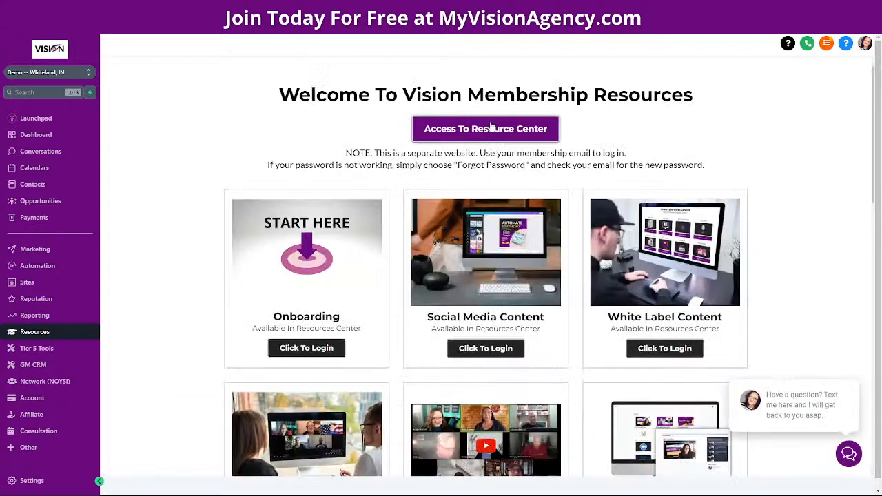
pyautogui.click(491, 129)
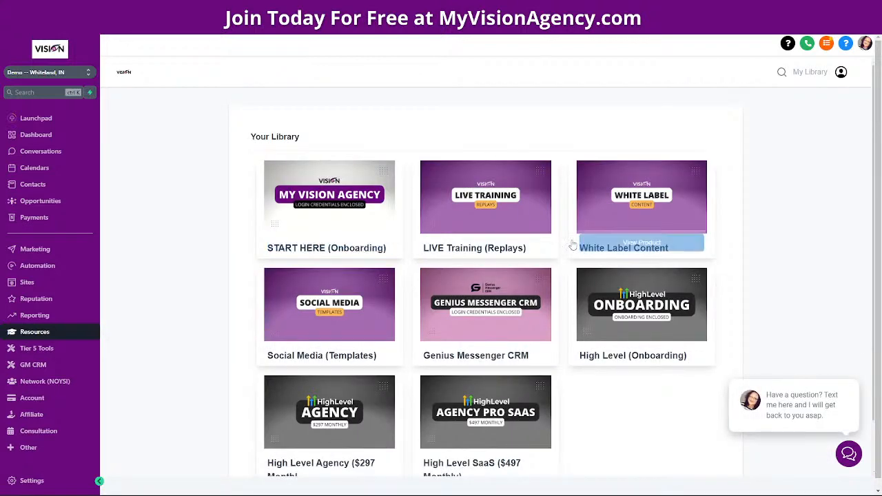
pyautogui.click(476, 244)
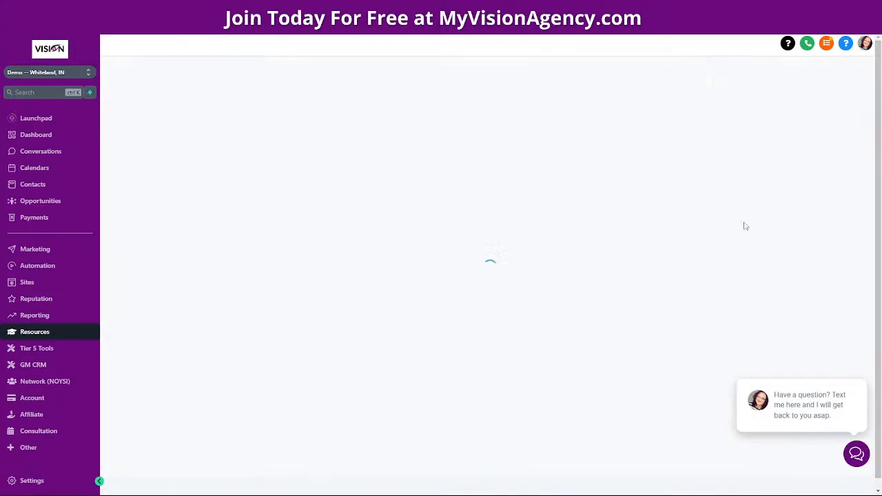
pyautogui.scroll(-15, 622, 222)
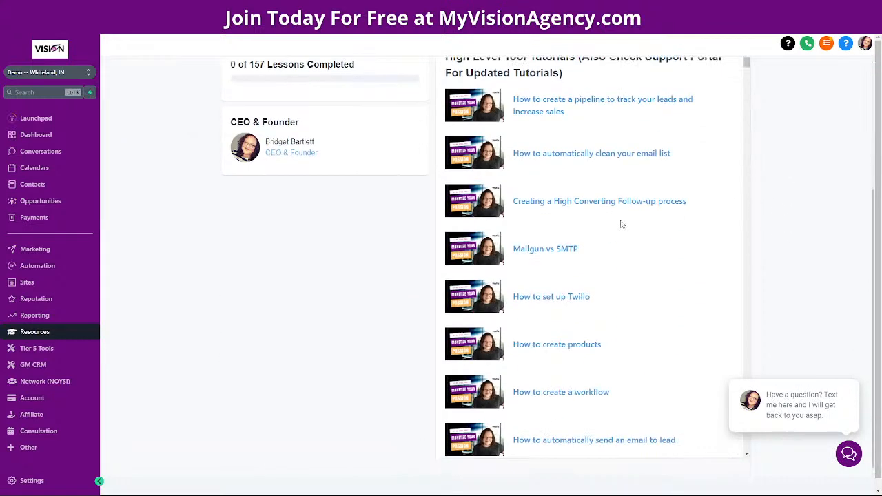
pyautogui.scroll(-3, 596, 235)
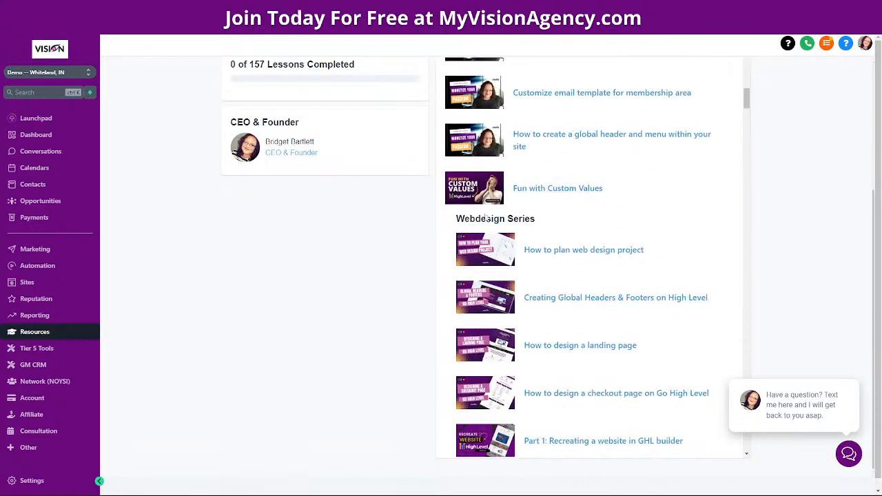
pyautogui.click(555, 189)
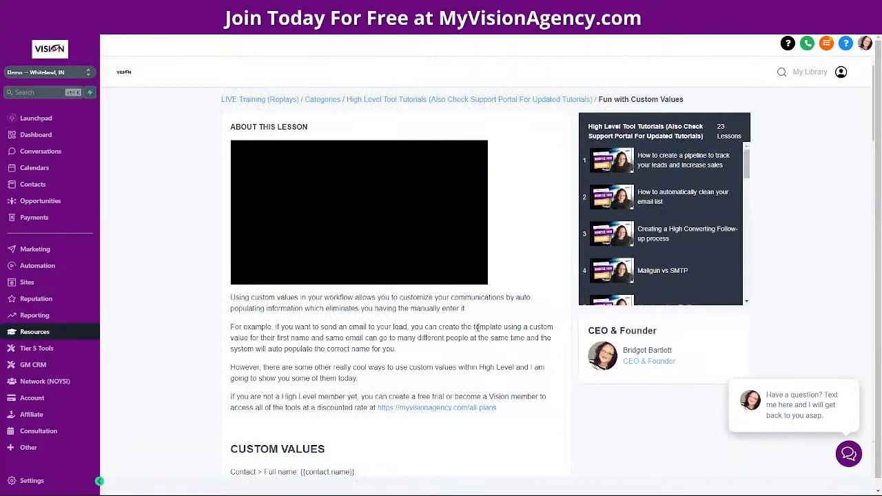
pyautogui.scroll(-3, 378, 334)
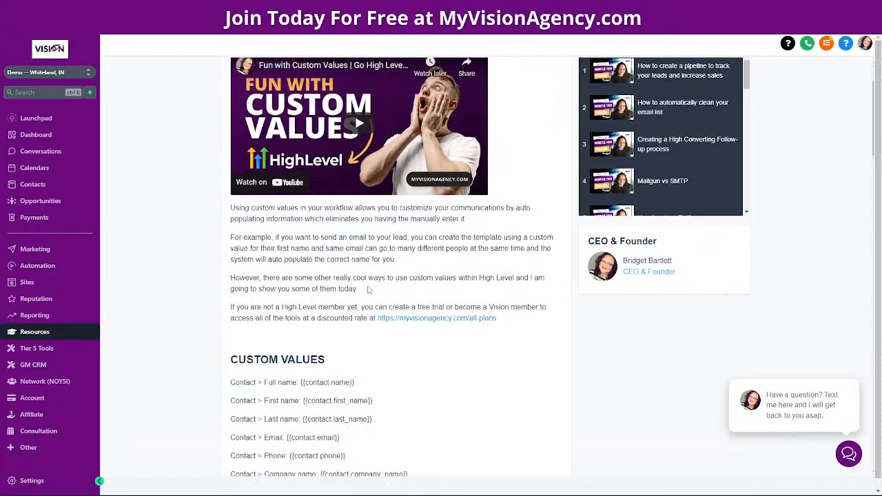
pyautogui.scroll(-3, 376, 315)
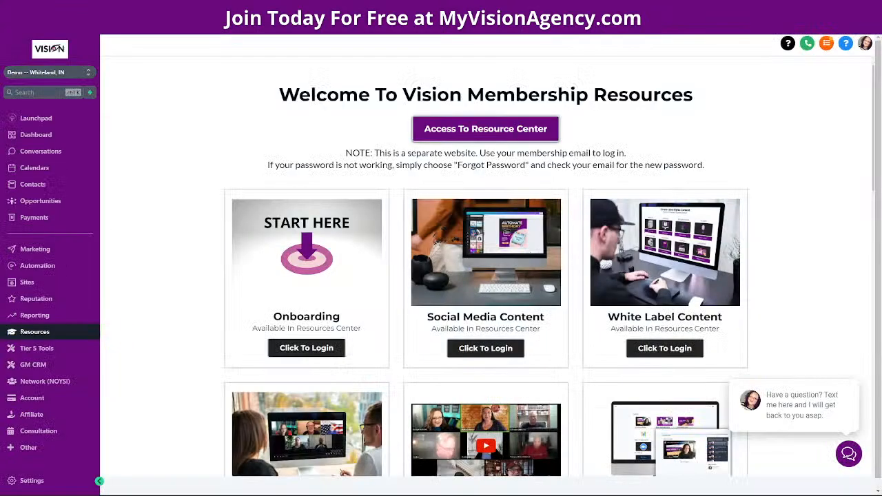
# Step: Return to the lesson through the Resource Center's LIVE Training (Replays) and look over its Custom Values list
pyautogui.click(486, 135)
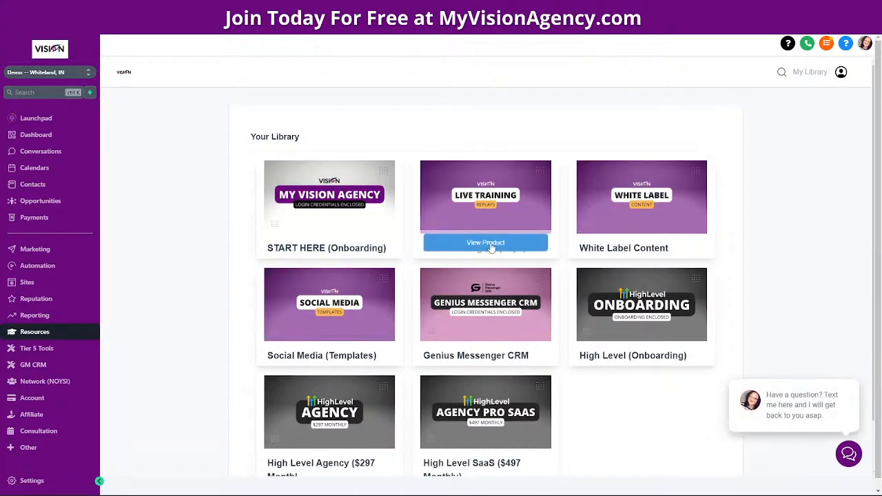
pyautogui.click(483, 247)
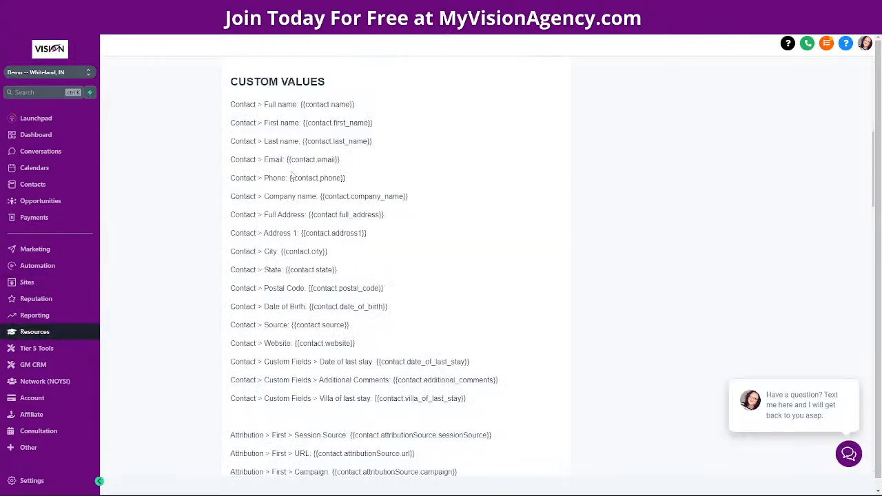
pyautogui.scroll(4, 290, 172)
pyautogui.scroll(-6, 289, 172)
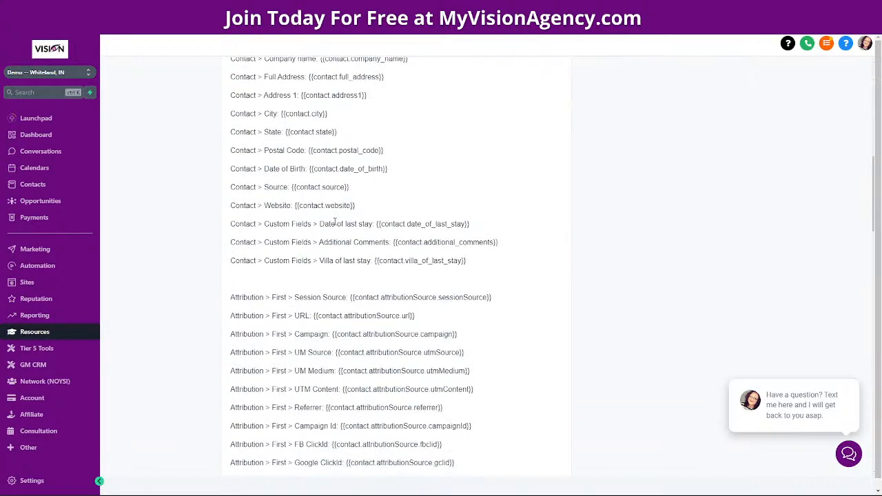
pyautogui.scroll(3, 399, 269)
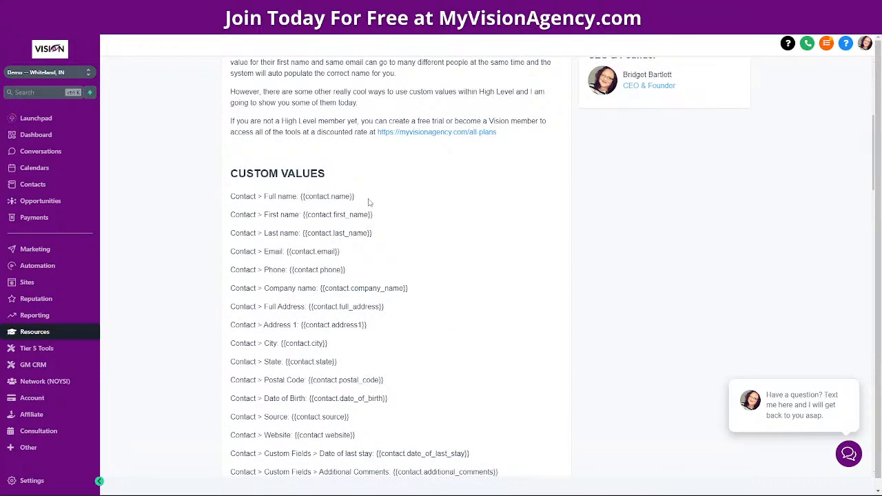
# Step: Examine the lesson's contact keys from Full name to Villa of last stay, and the Attribution keys below them
pyautogui.moveTo(366, 200); pyautogui.dragTo(304, 197)
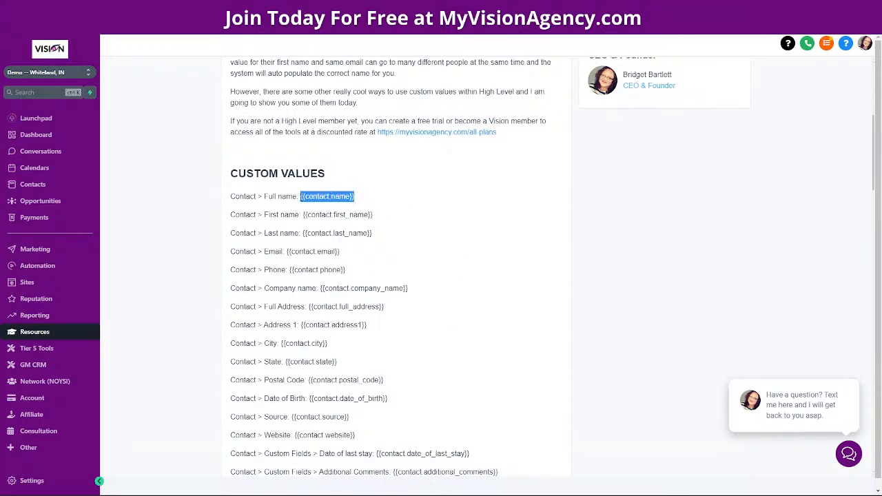
pyautogui.scroll(-2, 216, 248)
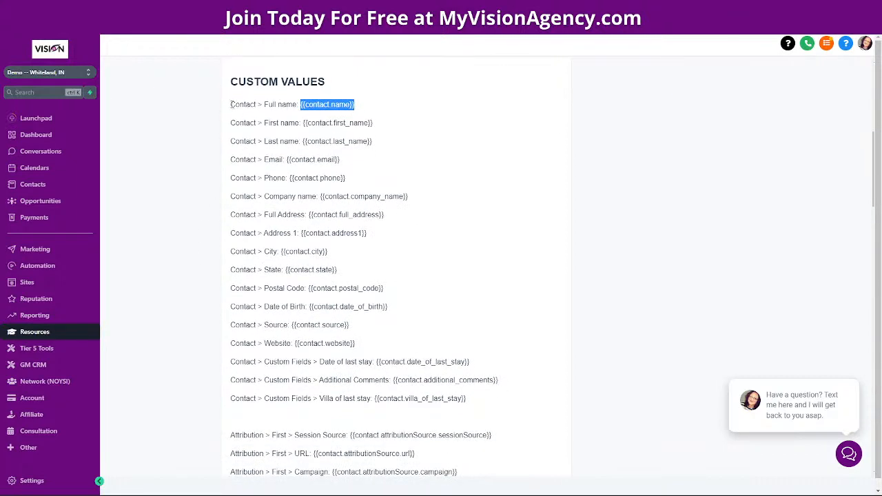
pyautogui.moveTo(231, 104); pyautogui.dragTo(484, 403)
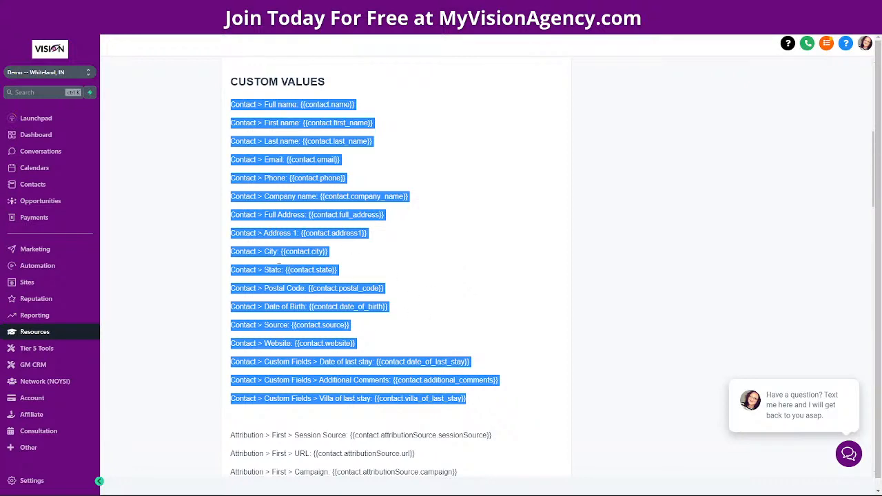
pyautogui.click(476, 300)
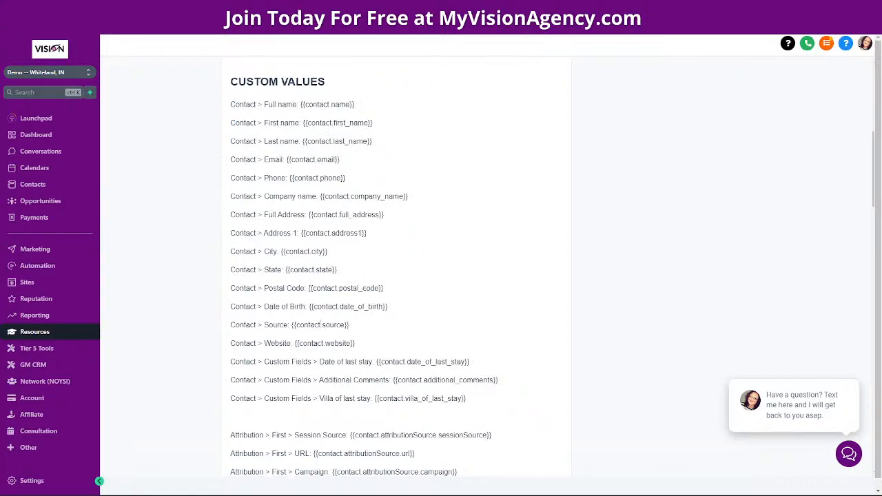
pyautogui.scroll(-4, 375, 361)
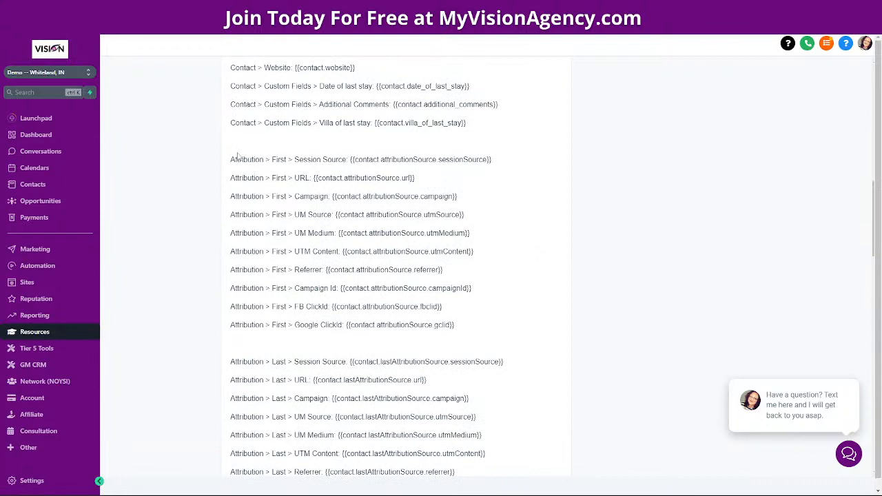
# Step: Examine the lesson's Attribution First and Last keys and the User keys, particularly the user's full name key
pyautogui.moveTo(232, 159); pyautogui.dragTo(459, 297)
pyautogui.scroll(-2, 475, 391)
pyautogui.scroll(-1, 455, 341)
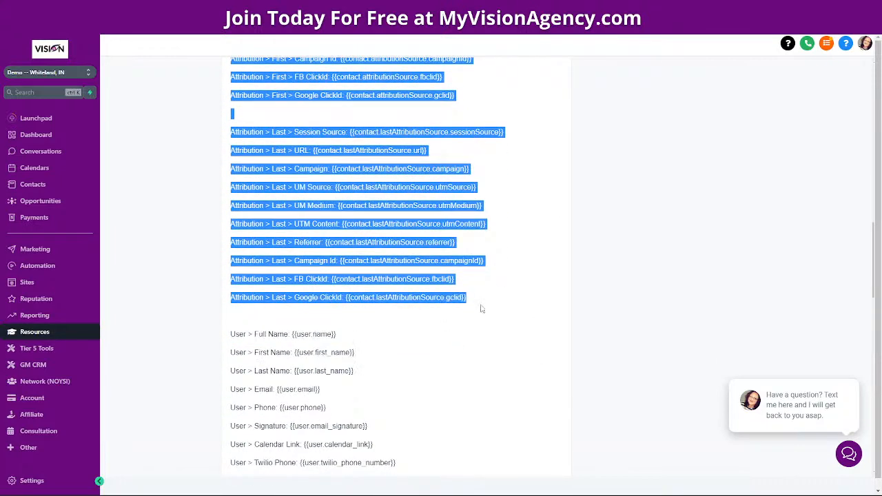
pyautogui.click(402, 334)
pyautogui.scroll(-3, 393, 317)
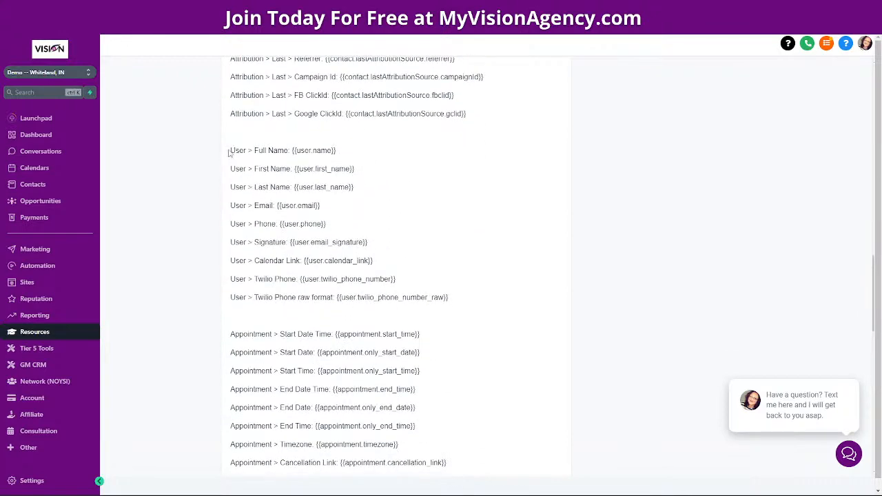
pyautogui.moveTo(230, 151); pyautogui.dragTo(485, 301)
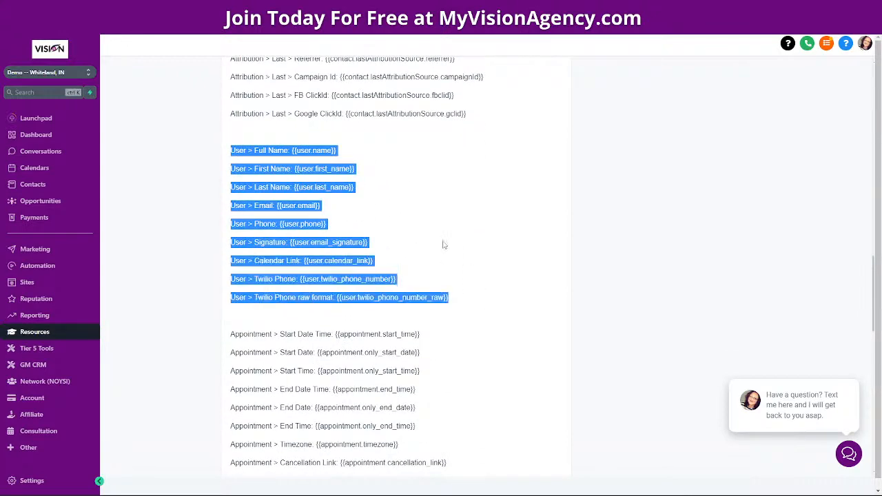
pyautogui.click(269, 150)
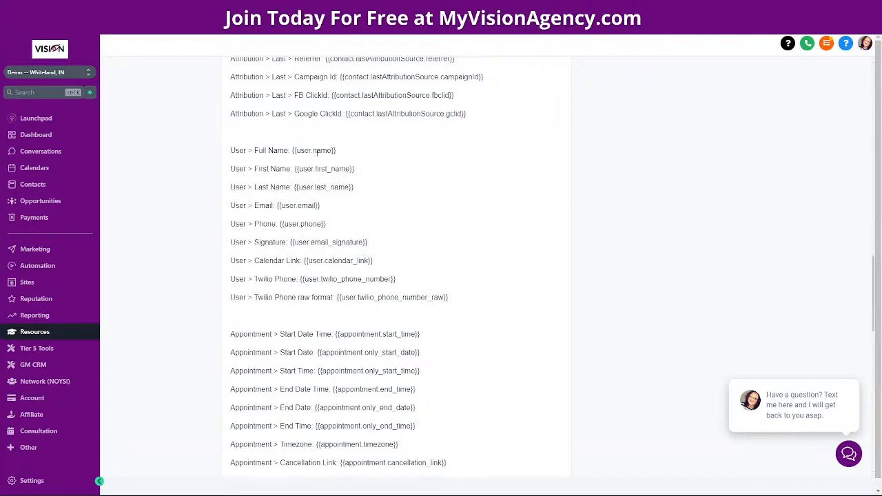
pyautogui.moveTo(343, 152); pyautogui.dragTo(291, 158)
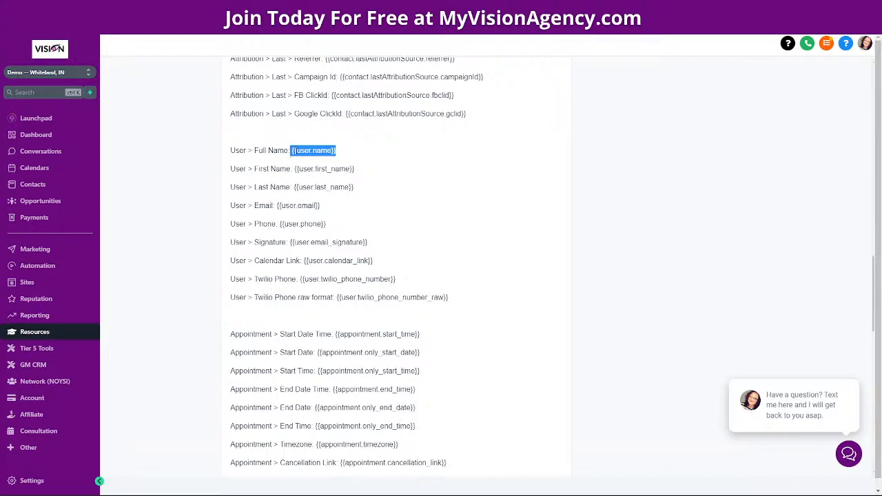
pyautogui.click(298, 151)
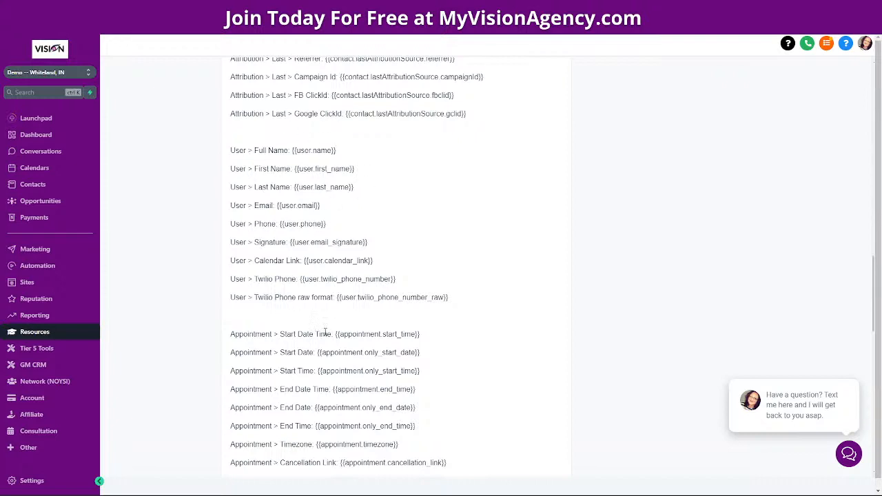
# Step: Examine the lesson's Appointment, Campaign, Message and Account keys
pyautogui.scroll(-2, 400, 334)
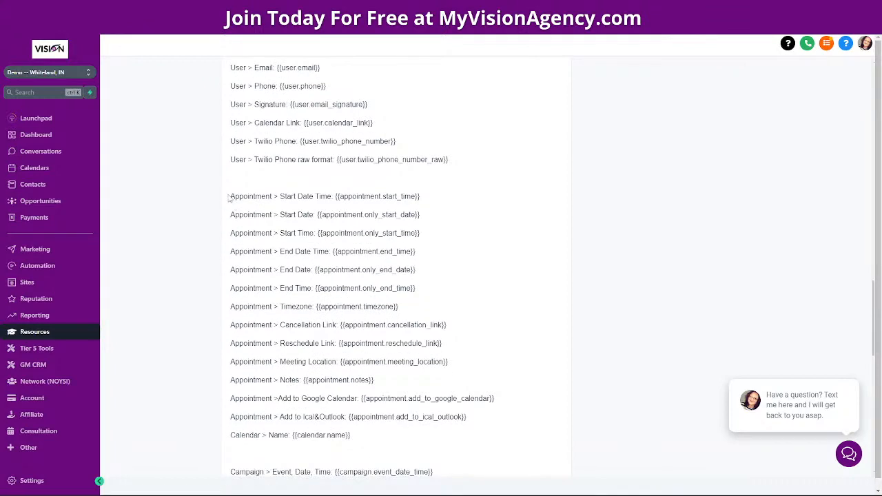
pyautogui.moveTo(231, 198); pyautogui.dragTo(361, 418)
pyautogui.scroll(-5, 286, 235)
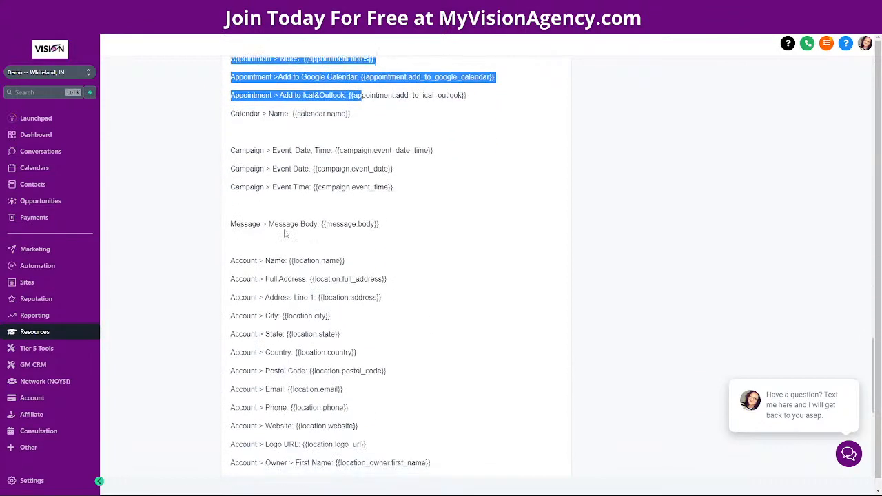
pyautogui.moveTo(230, 153); pyautogui.dragTo(390, 248)
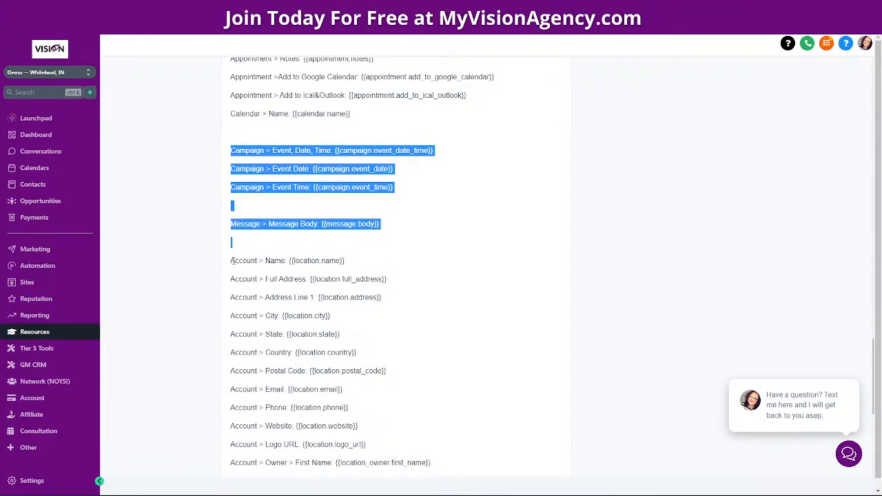
pyautogui.moveTo(231, 261); pyautogui.dragTo(398, 368)
pyautogui.scroll(-2, 257, 299)
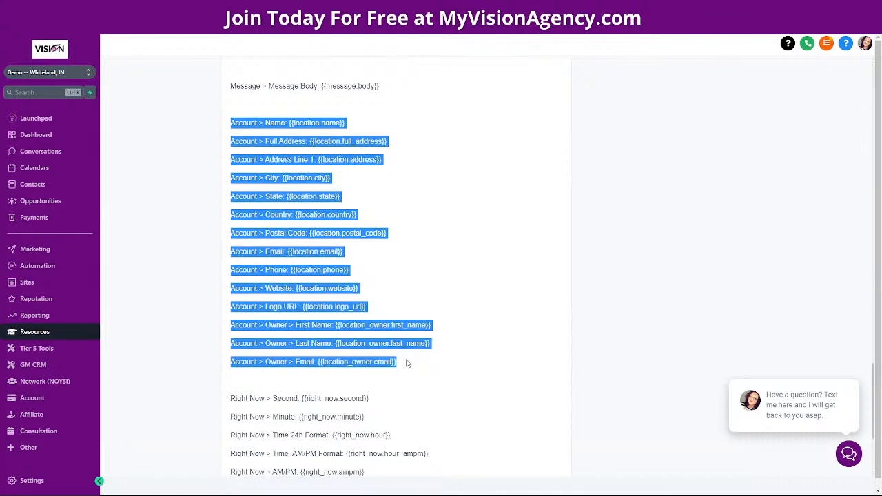
pyautogui.moveTo(402, 334); pyautogui.dragTo(311, 188)
pyautogui.click(287, 122)
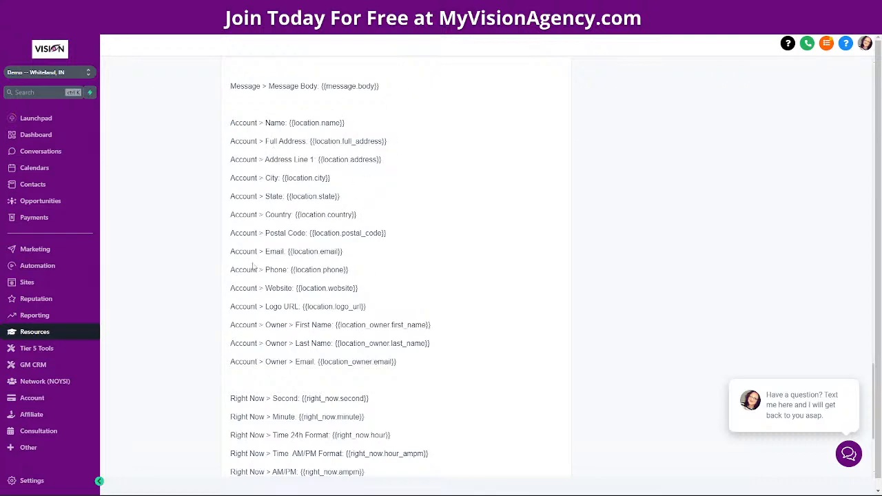
# Step: Copy the whole block of Right Now keys, from Second to Date (day/month/year), at the end of the lesson
pyautogui.scroll(-3, 313, 321)
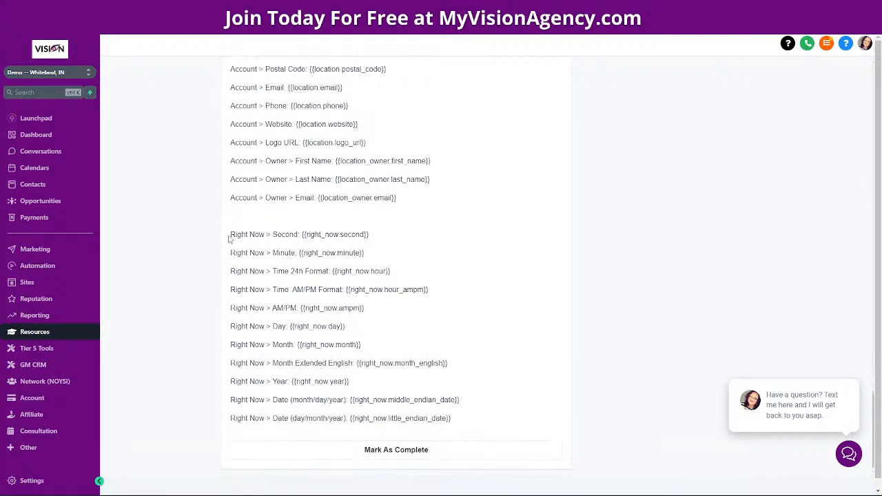
pyautogui.moveTo(232, 234); pyautogui.dragTo(476, 435)
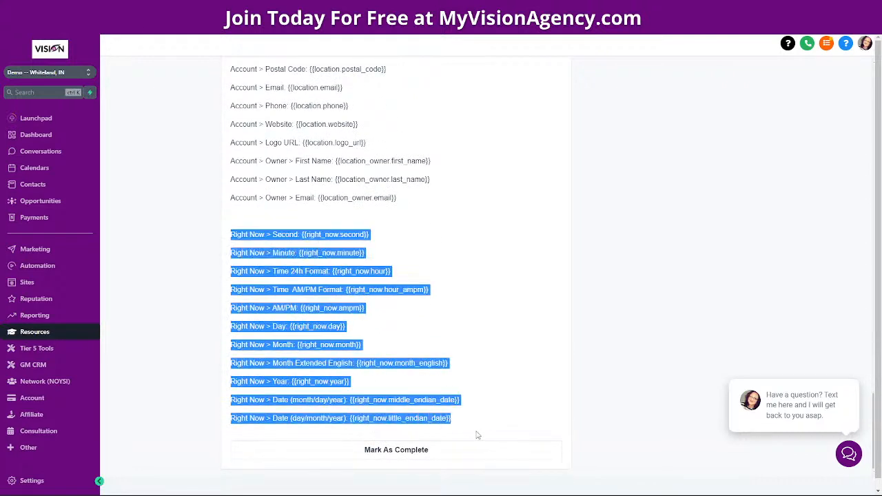
pyautogui.rightClick(246, 271)
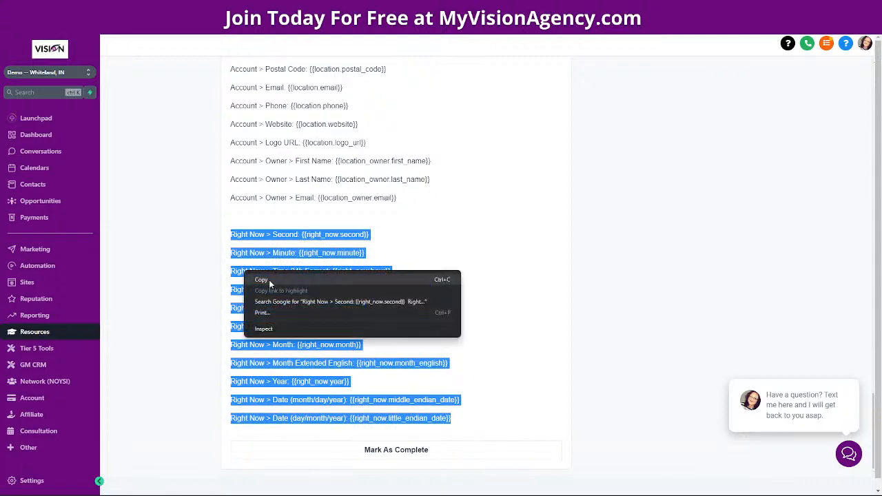
pyautogui.click(268, 280)
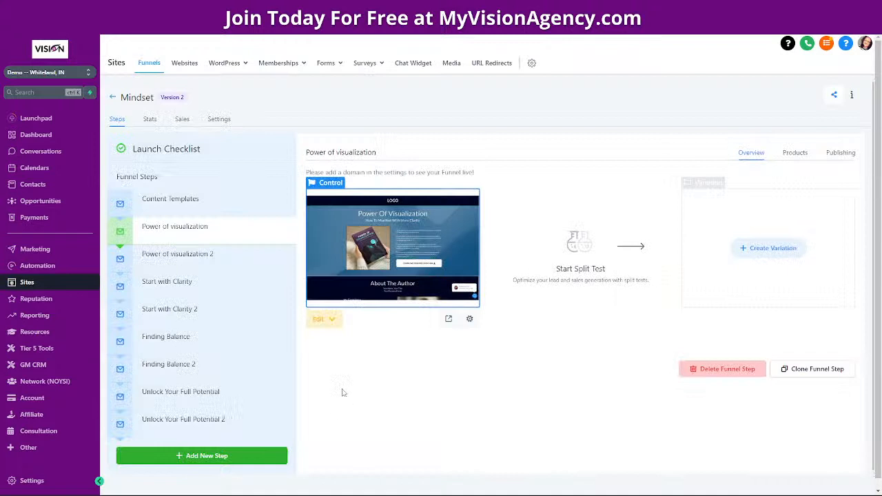
# Step: Open the Power of visualization page for editing in a new tab and add a section with a two-column row above the footer
pyautogui.click(319, 321)
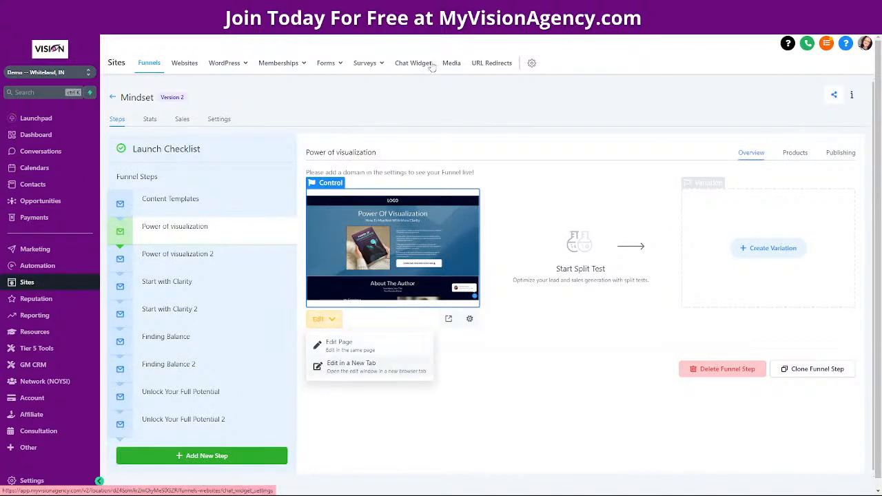
pyautogui.click(383, 365)
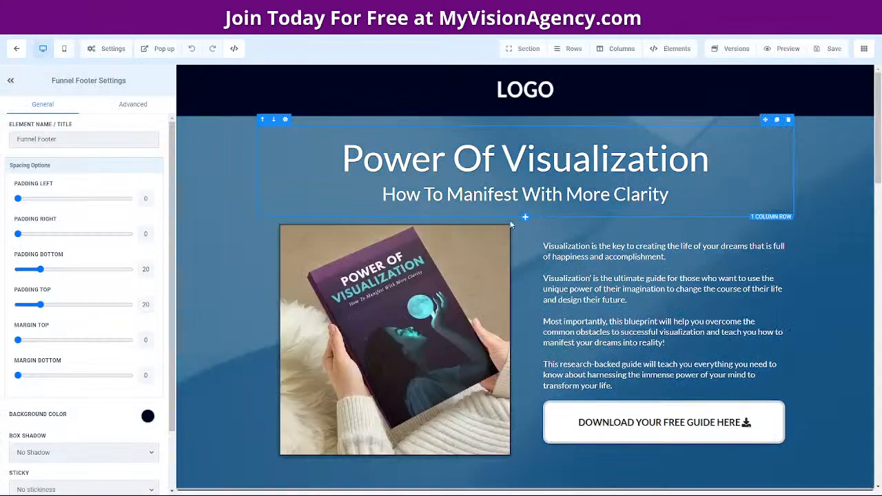
pyautogui.scroll(-7, 536, 247)
pyautogui.scroll(-10, 536, 247)
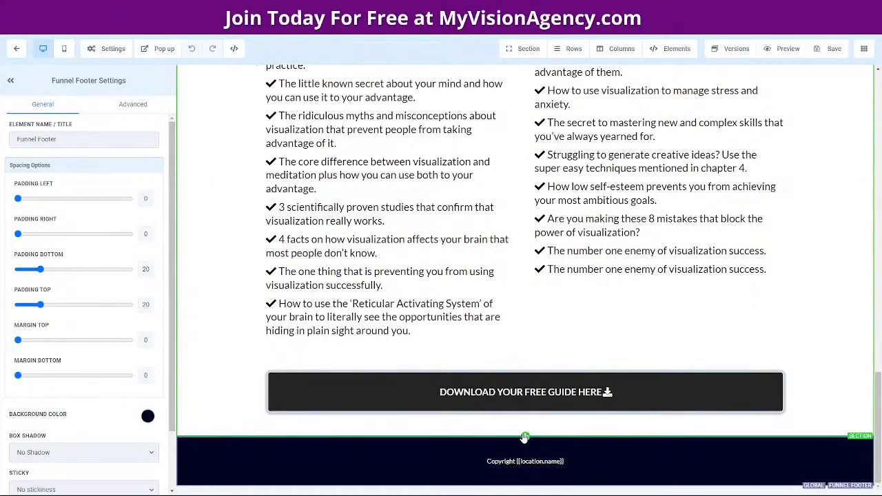
pyautogui.moveTo(712, 94); pyautogui.dragTo(524, 470)
pyautogui.click(524, 470)
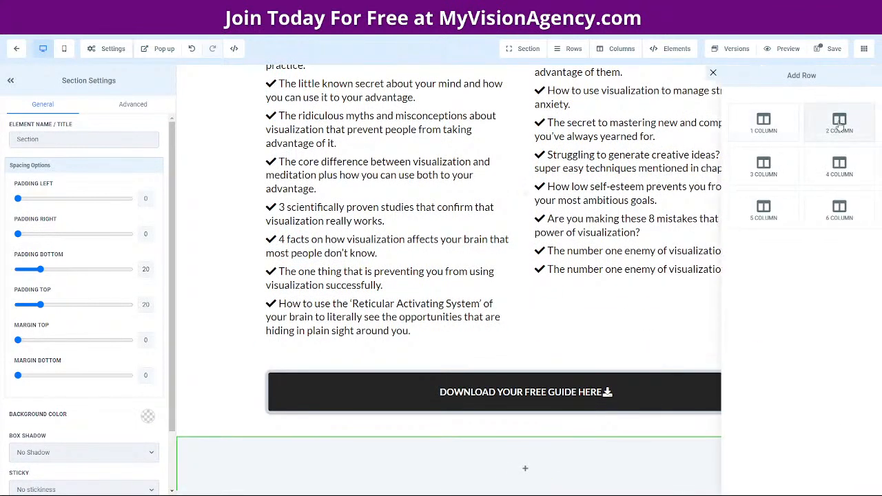
pyautogui.moveTo(801, 112); pyautogui.dragTo(561, 441)
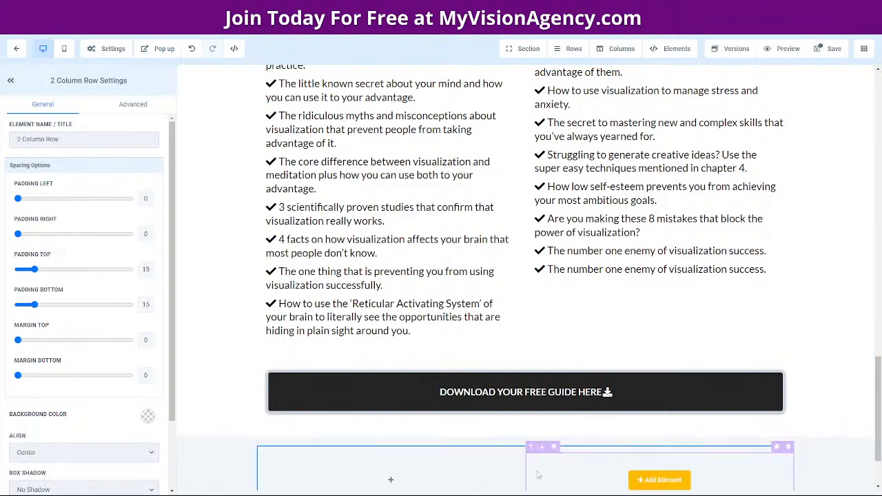
# Step: Add a sub-headline to the new row's first column and delete the empty second column
pyautogui.scroll(-1, 541, 391)
pyautogui.click(389, 392)
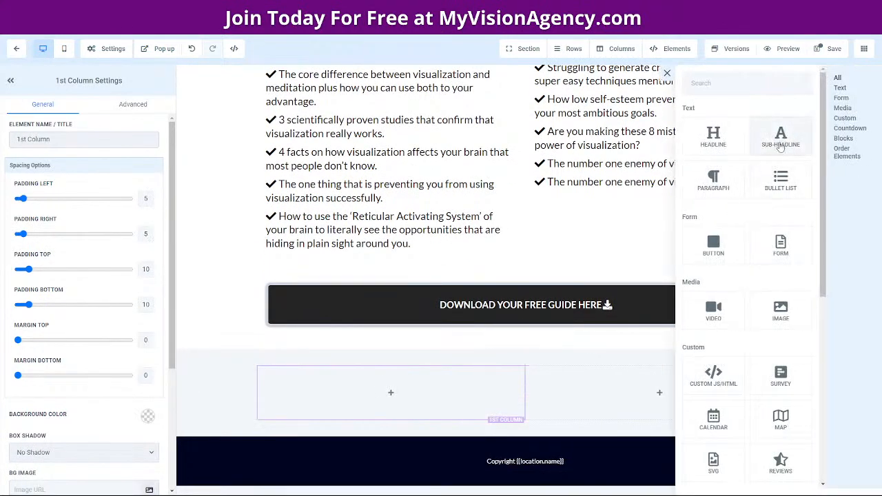
pyautogui.moveTo(781, 138); pyautogui.dragTo(443, 410)
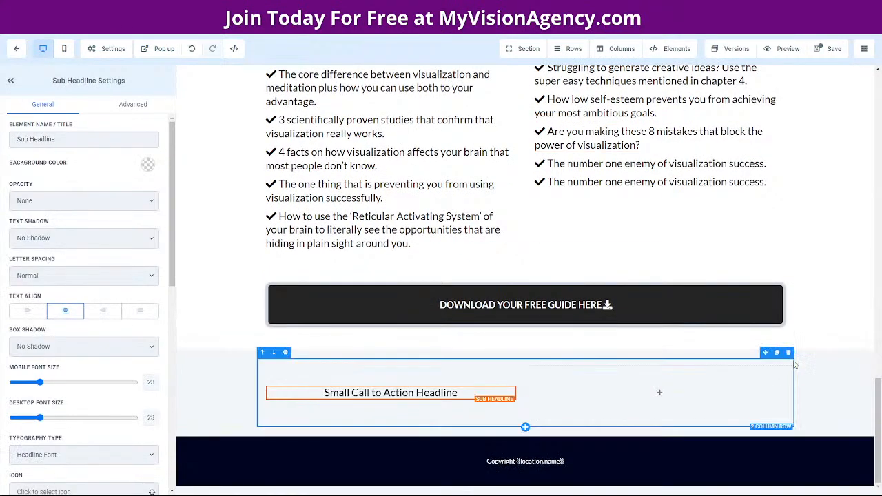
pyautogui.click(789, 360)
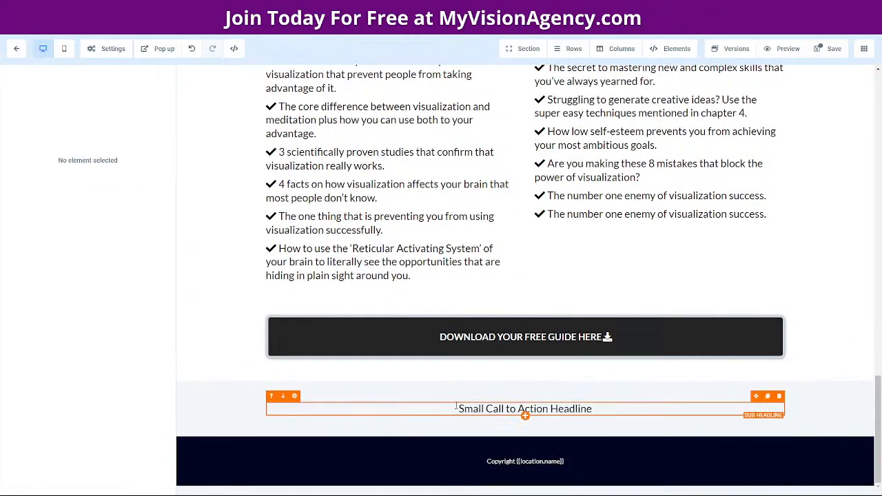
# Step: Replace the sub-headline's placeholder text with the copied Right Now keys
pyautogui.tripleClick(496, 410)
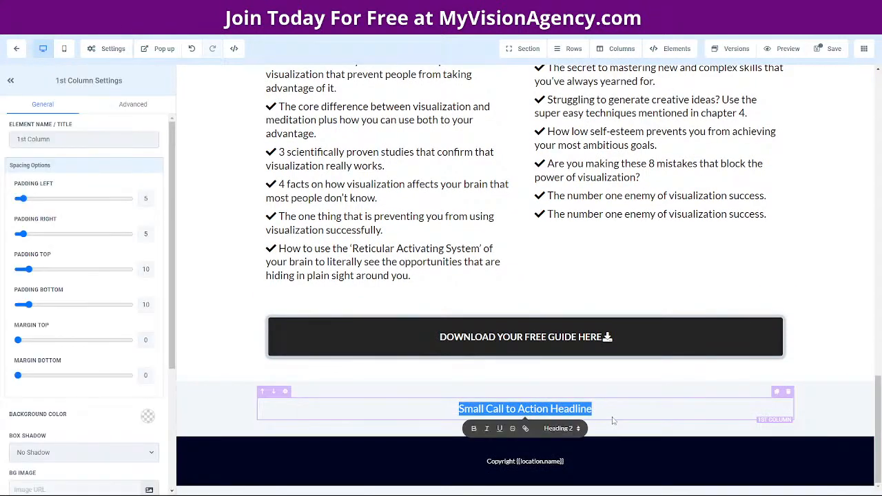
pyautogui.hotkey('ctrl', 'v')
pyautogui.scroll(-4, 575, 418)
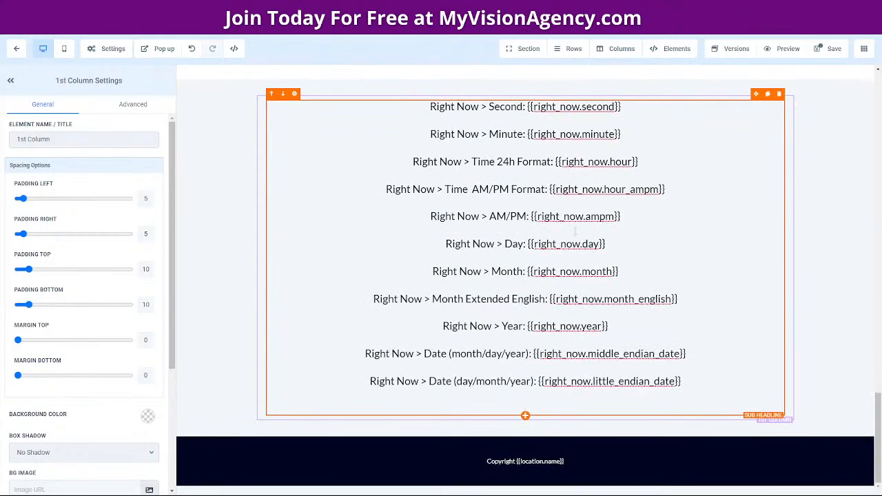
# Step: Save the page and open its preview at the Right Now lines above the footer
pyautogui.click(826, 48)
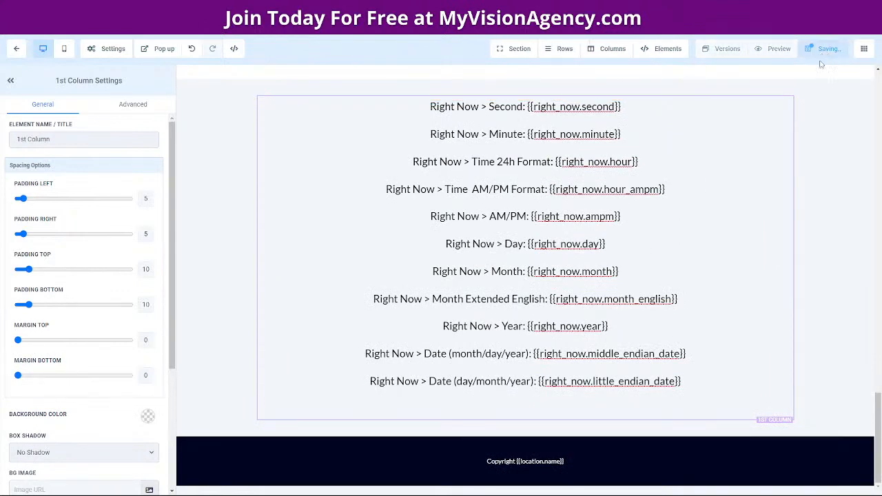
pyautogui.click(778, 48)
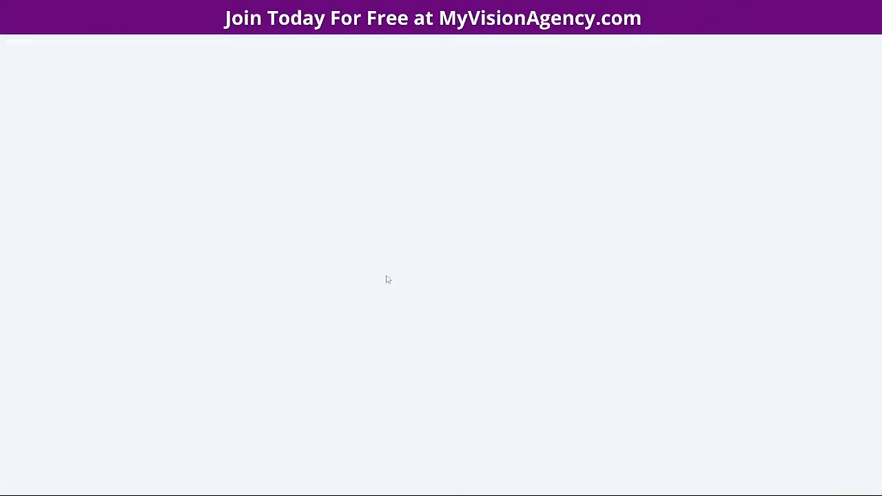
pyautogui.scroll(-20, 440, 248)
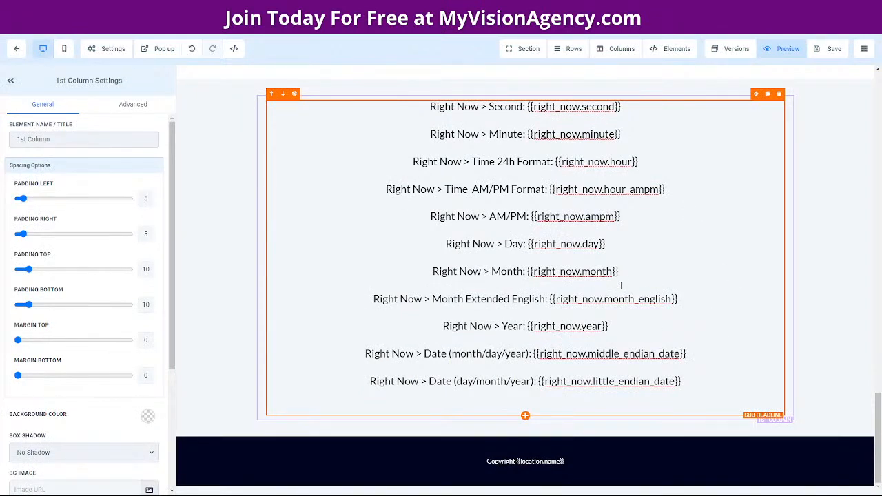
# Step: Compare the Right Now > Second key with the preview, close the opt-in popup, and check the previewed Year and both Date lines
pyautogui.moveTo(527, 107); pyautogui.dragTo(628, 112)
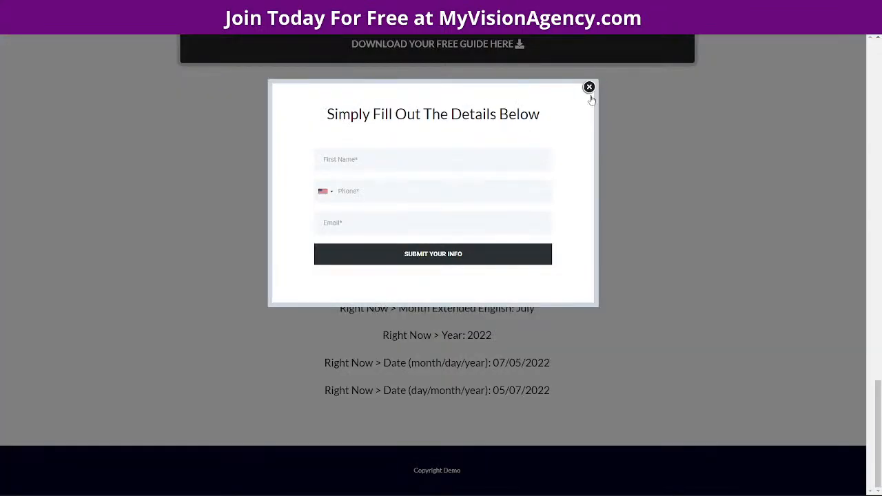
pyautogui.click(589, 87)
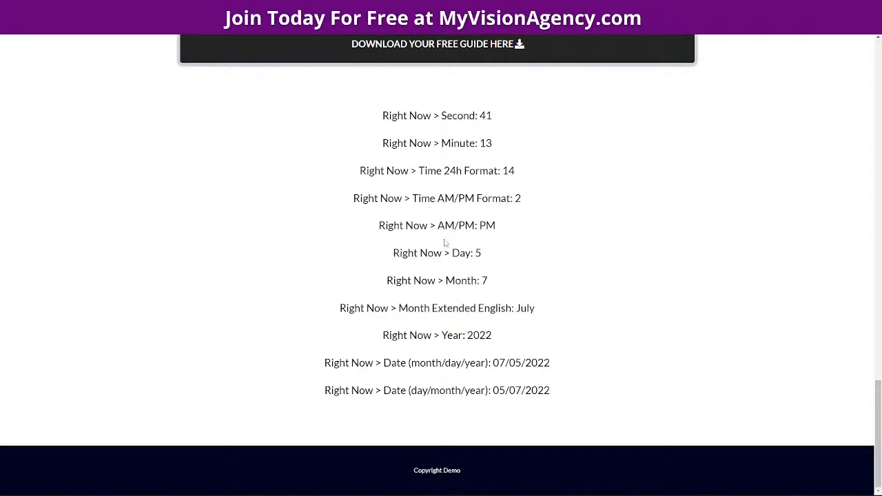
pyautogui.moveTo(381, 340); pyautogui.dragTo(525, 351)
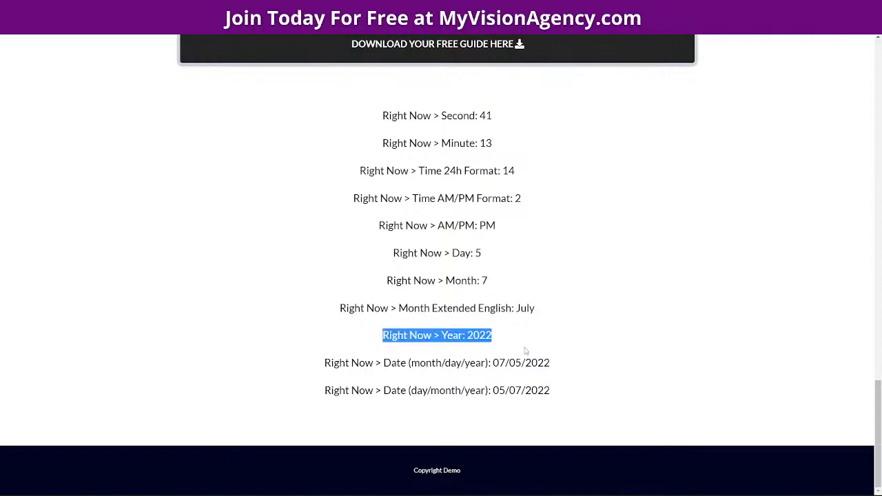
pyautogui.moveTo(311, 368); pyautogui.dragTo(539, 373)
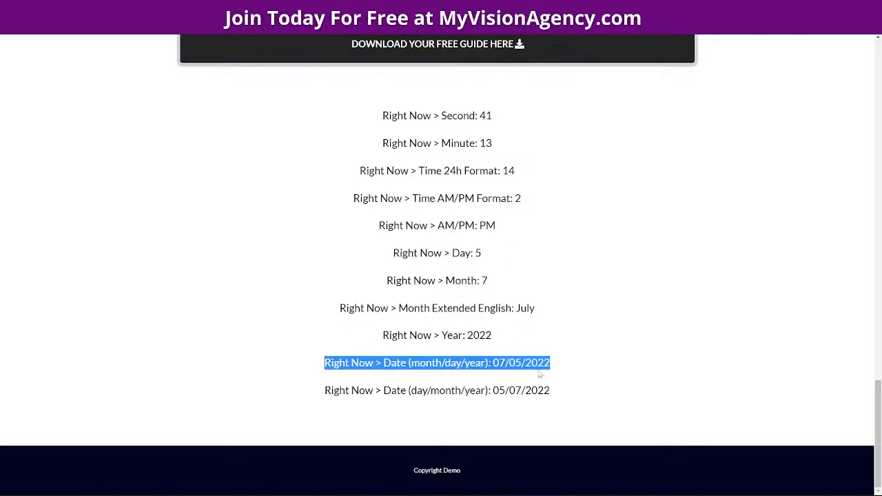
pyautogui.moveTo(291, 399); pyautogui.dragTo(489, 406)
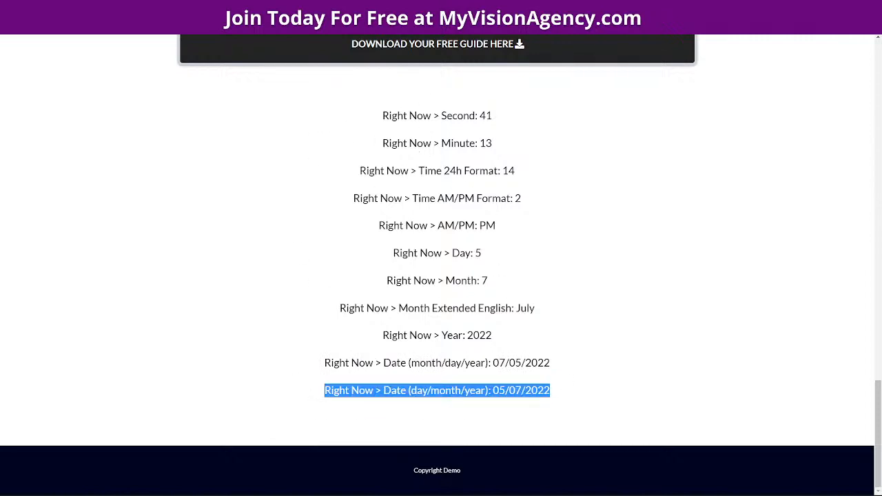
# Step: Return to the page editor and delete the sub-headline holding the Right Now keys
pyautogui.click(276, 7)
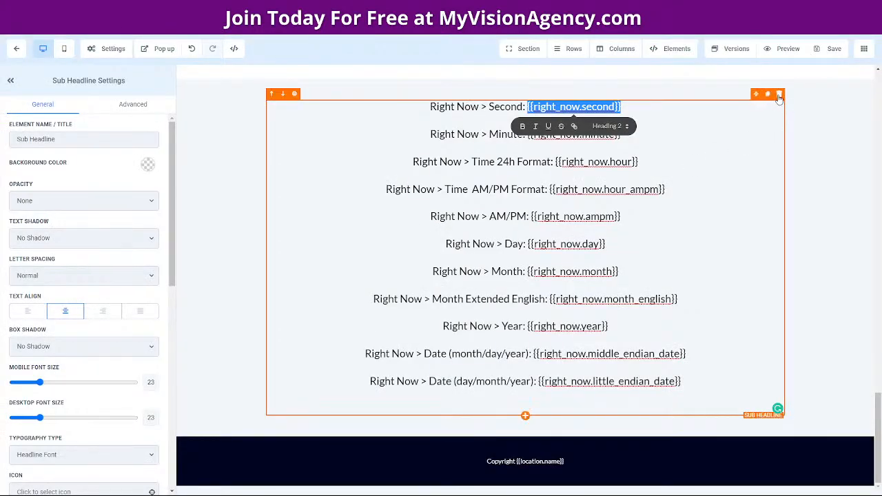
pyautogui.click(779, 94)
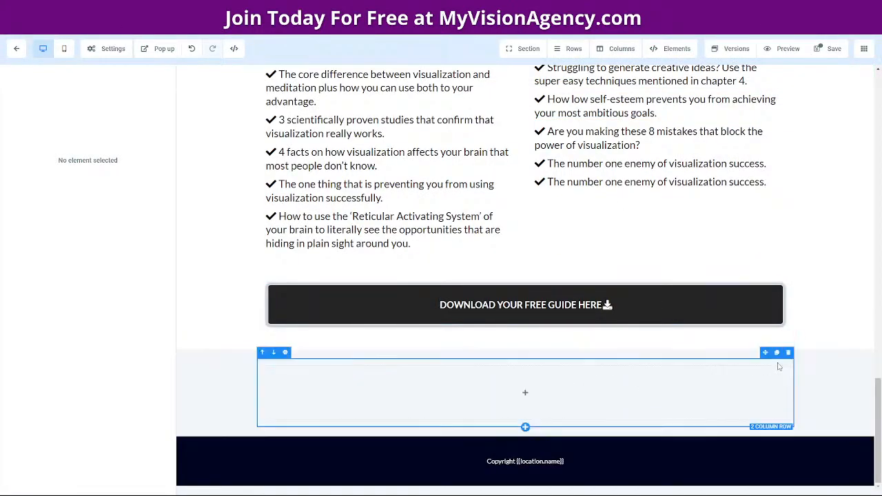
# Step: Delete the empty section above the footer
pyautogui.click(866, 376)
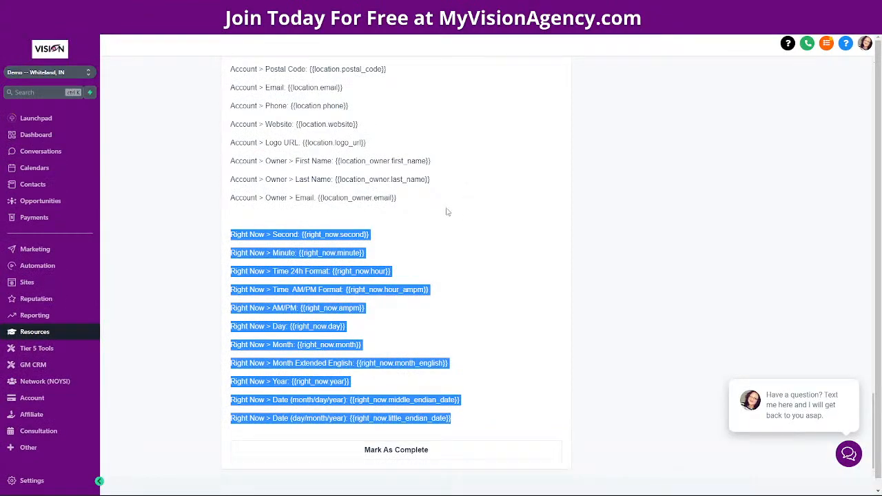
# Step: Find the Account > Name key {{location.name}} in the lesson's key list and compare it with the key in the footer's copyright line
pyautogui.scroll(15, 357, 319)
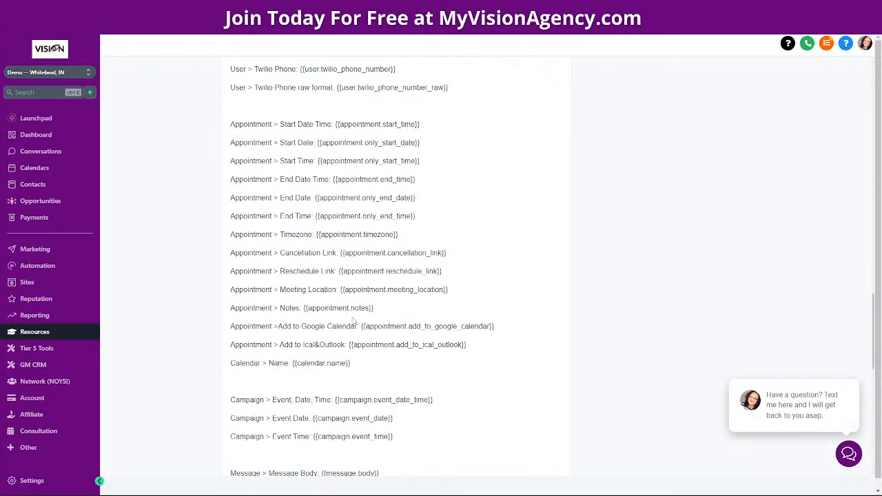
pyautogui.scroll(3, 350, 322)
pyautogui.scroll(-10, 348, 324)
pyautogui.scroll(-4, 349, 324)
pyautogui.scroll(1, 291, 130)
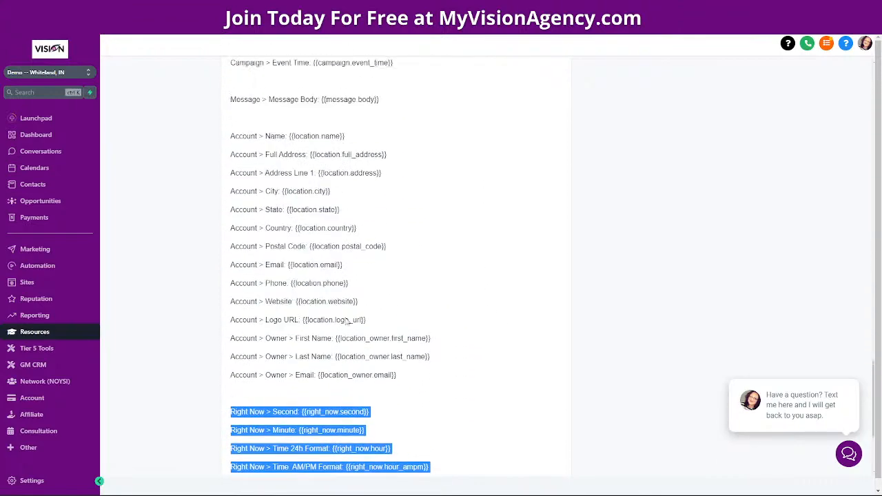
pyautogui.click(288, 141)
pyautogui.moveTo(347, 142); pyautogui.dragTo(290, 142)
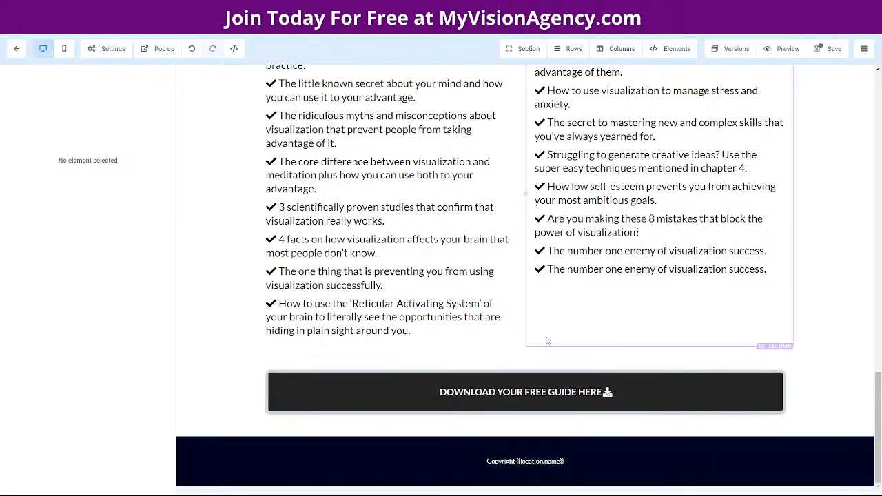
pyautogui.click(525, 462)
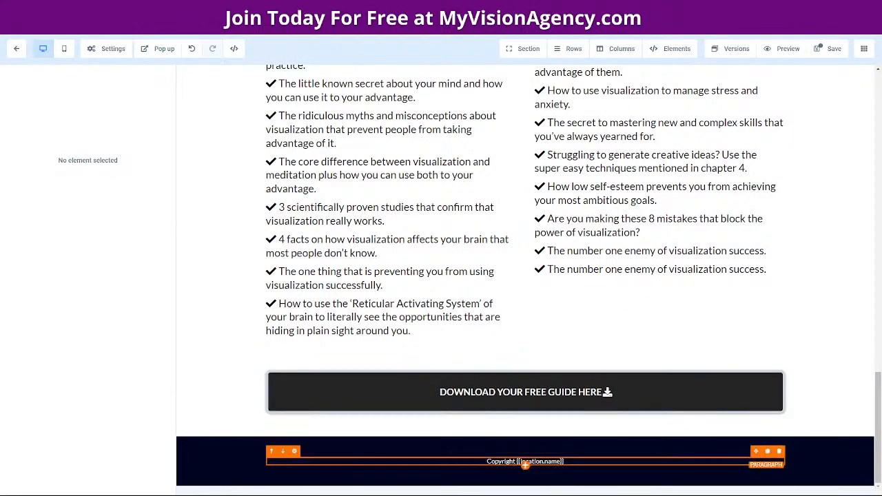
pyautogui.moveTo(563, 462); pyautogui.dragTo(517, 462)
pyautogui.click(564, 462)
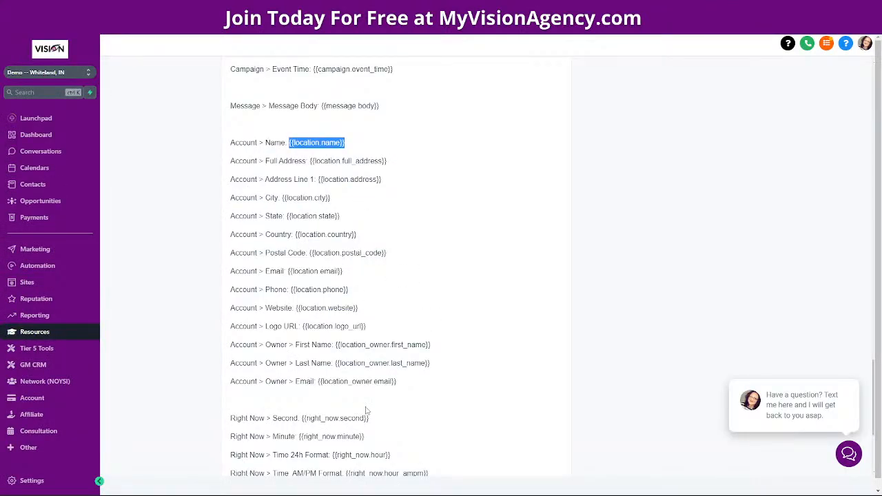
# Step: Copy the Right Now > Year key from the lesson and insert {{right_now.year}} after "Copyright" in the footer paragraph
pyautogui.scroll(-4, 362, 399)
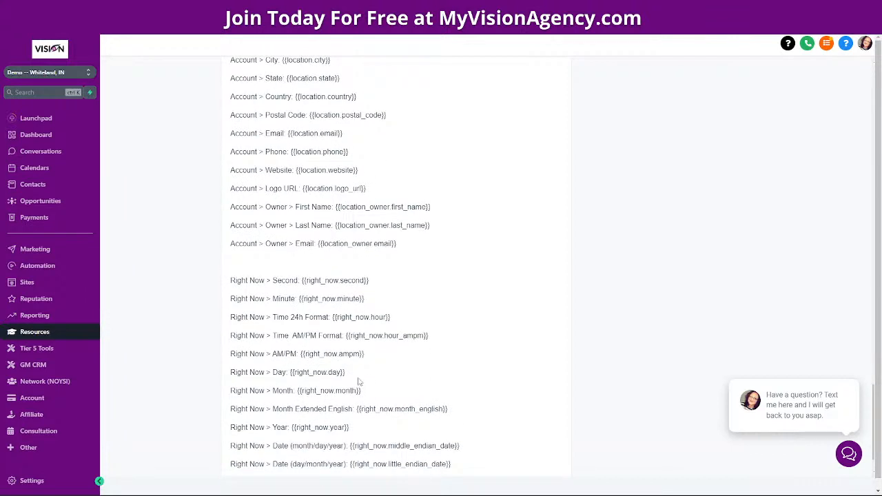
pyautogui.scroll(-2, 358, 381)
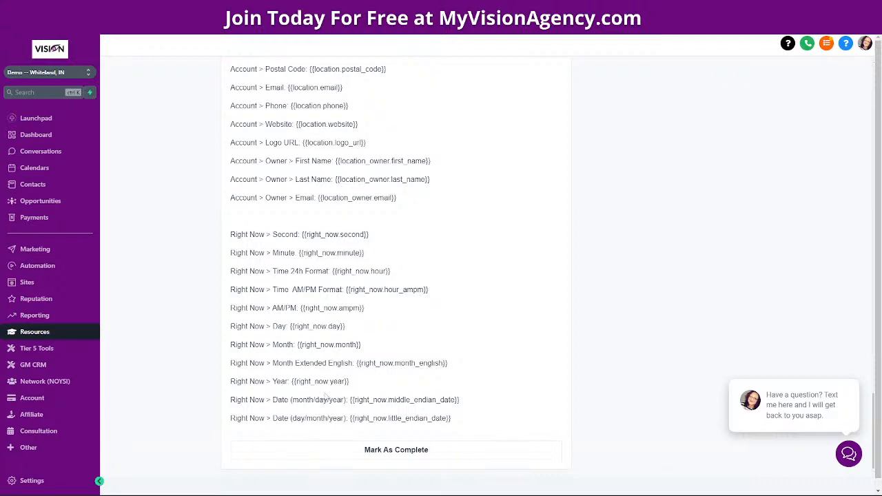
pyautogui.moveTo(350, 385); pyautogui.dragTo(291, 384)
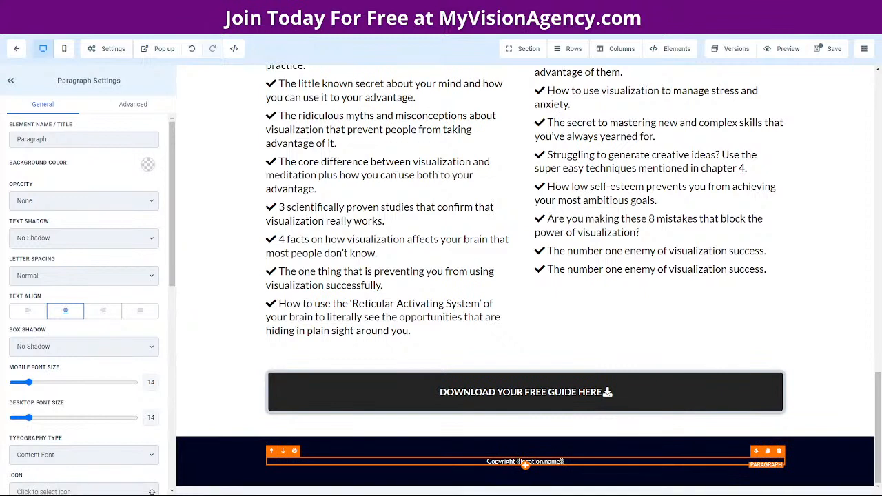
pyautogui.write('{{right_now.year}}')
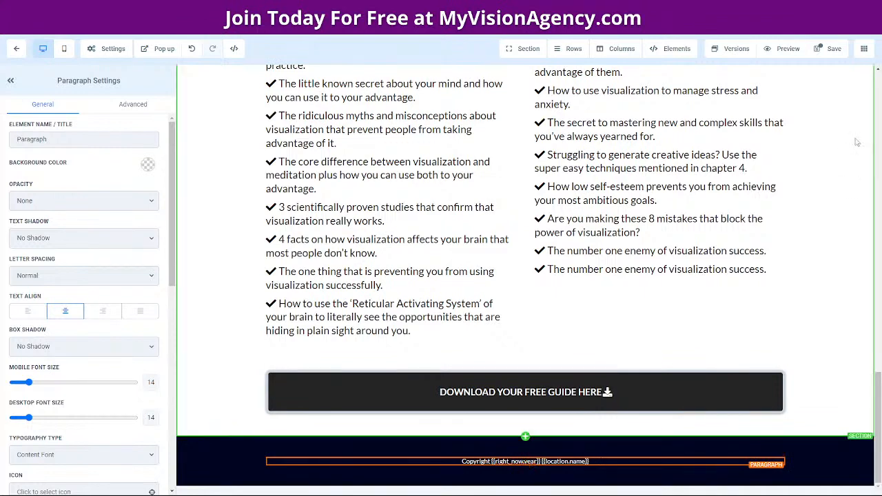
# Step: Save the page, accepting the global section change, and check the copyright line in the preview with the opt-in popup closed
pyautogui.click(824, 55)
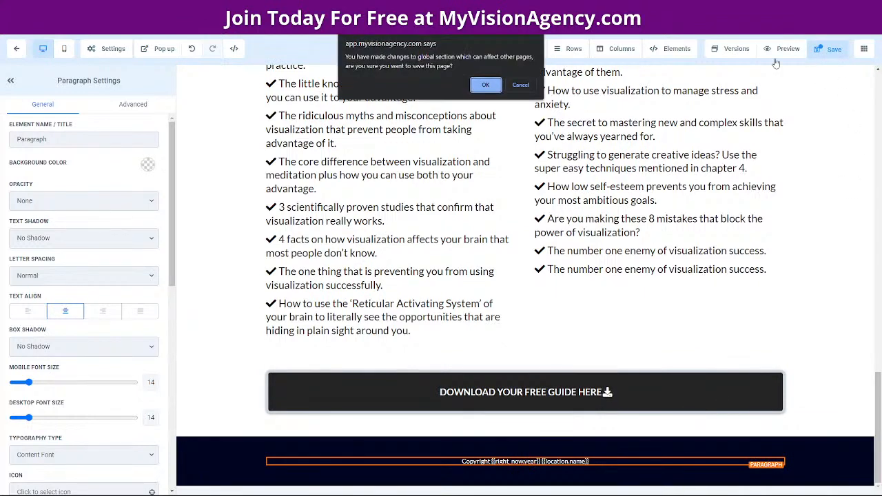
pyautogui.click(486, 85)
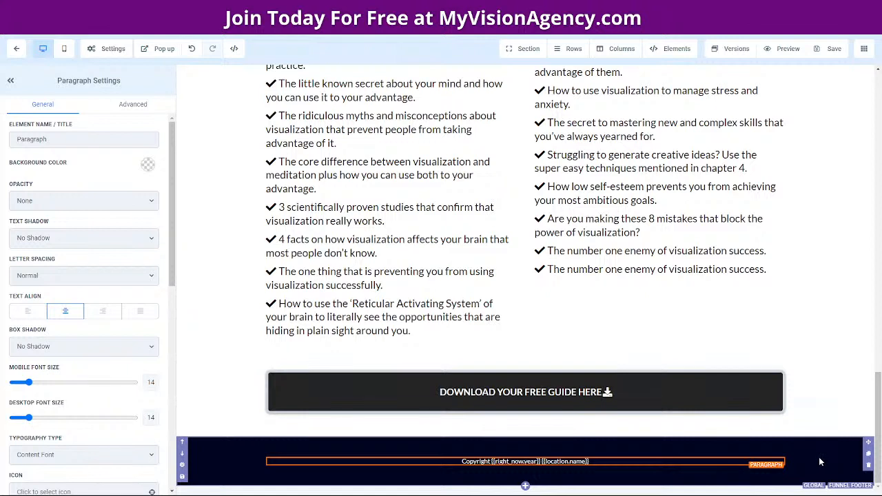
pyautogui.click(785, 48)
pyautogui.scroll(-10, 550, 286)
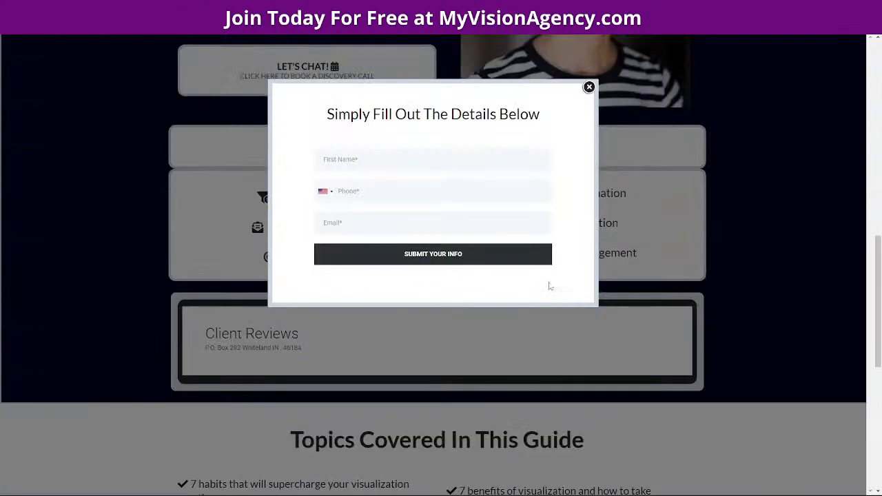
pyautogui.click(589, 86)
pyautogui.scroll(-6, 638, 387)
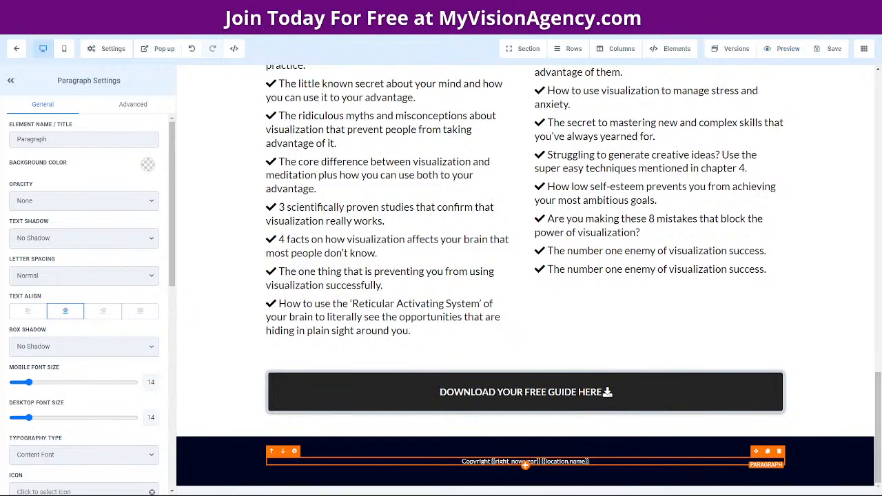
# Step: Add the Account > Address Line 1 key {{location.address}} on a new line below the footer's copyright line
pyautogui.press('Return')
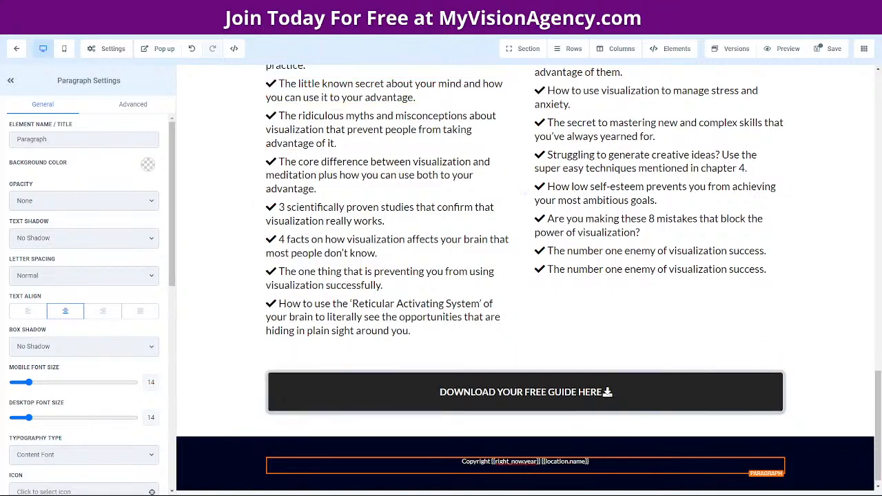
pyautogui.click(506, 10)
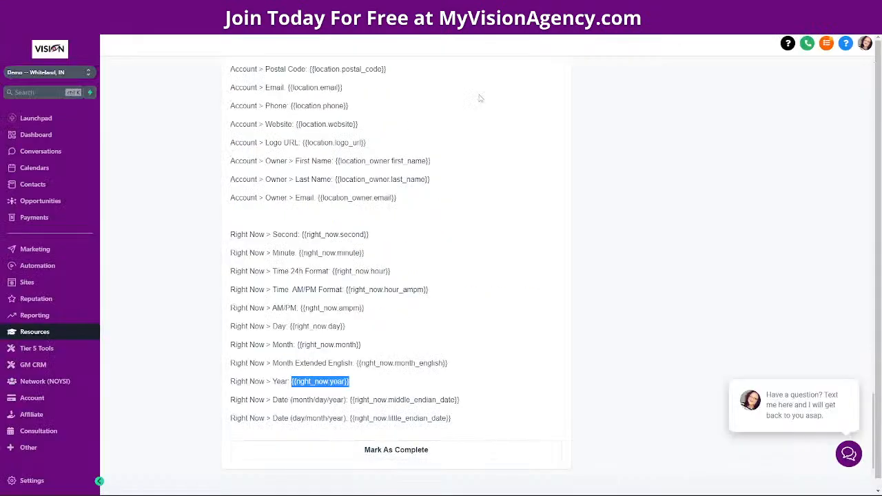
pyautogui.scroll(3, 310, 321)
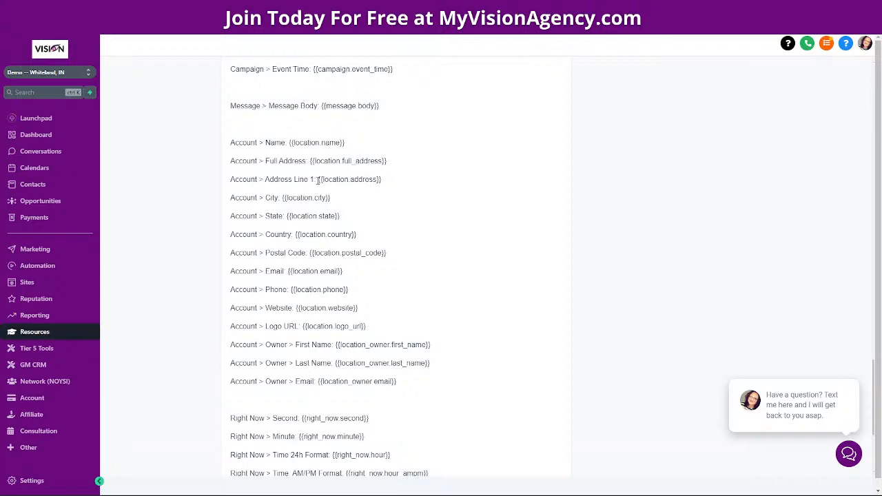
pyautogui.moveTo(318, 179); pyautogui.dragTo(380, 182)
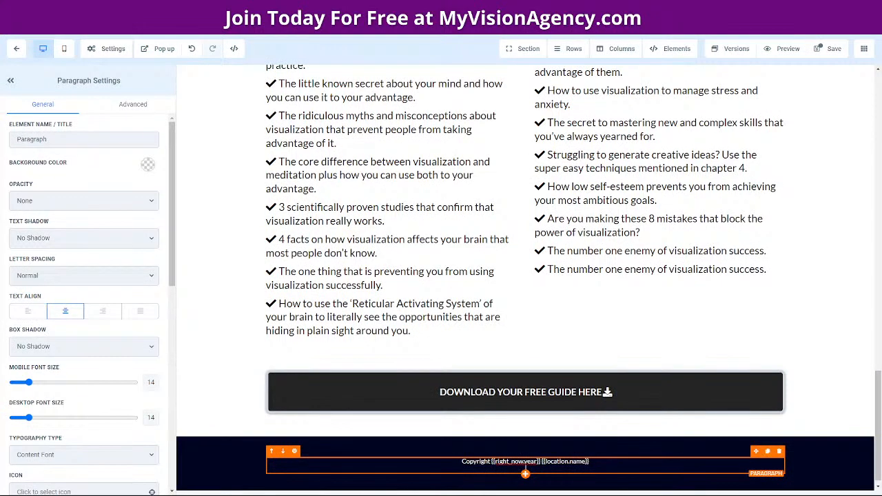
pyautogui.write('{{location.address}}')
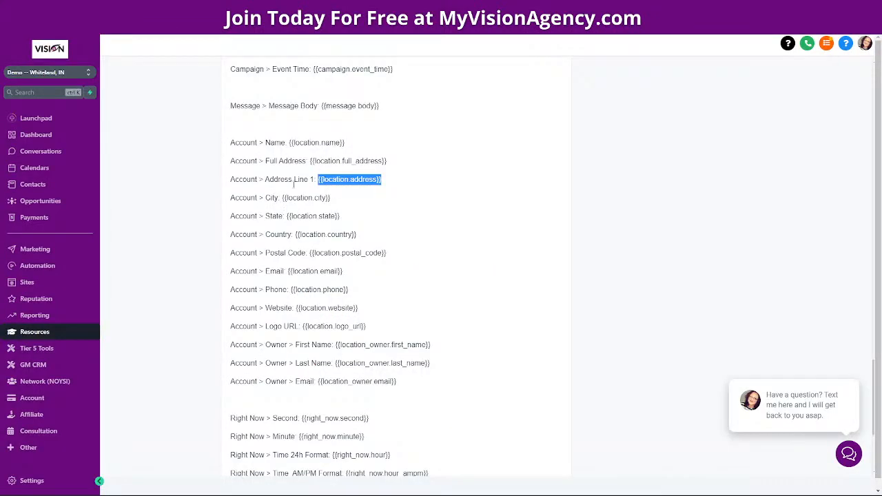
# Step: Add the account's {{location.city}} and {{location.state}} keys from the lesson on separate lines below the footer's address key
pyautogui.moveTo(282, 198); pyautogui.dragTo(350, 203)
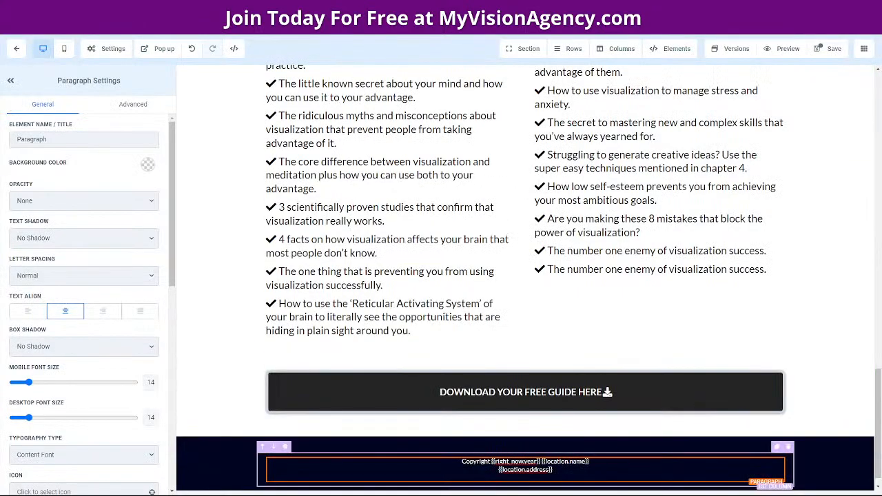
pyautogui.write('{{location.city}}')
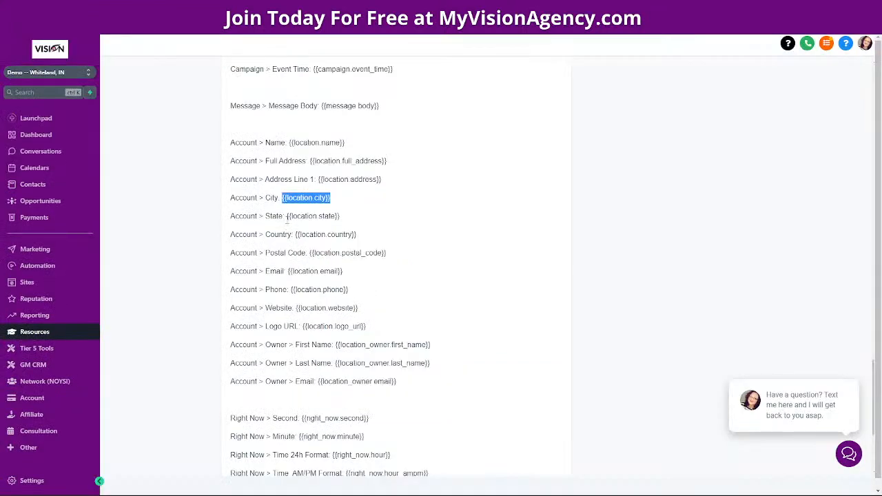
pyautogui.moveTo(286, 216); pyautogui.dragTo(374, 218)
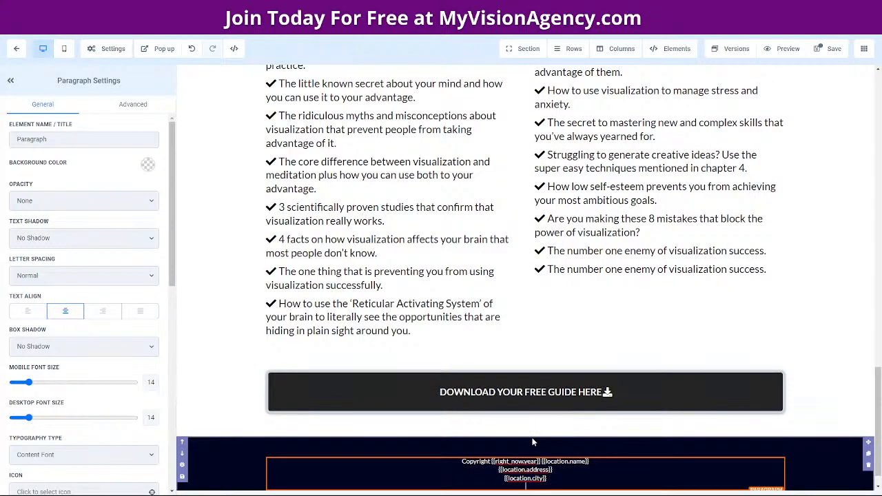
pyautogui.write('{{location.state}}')
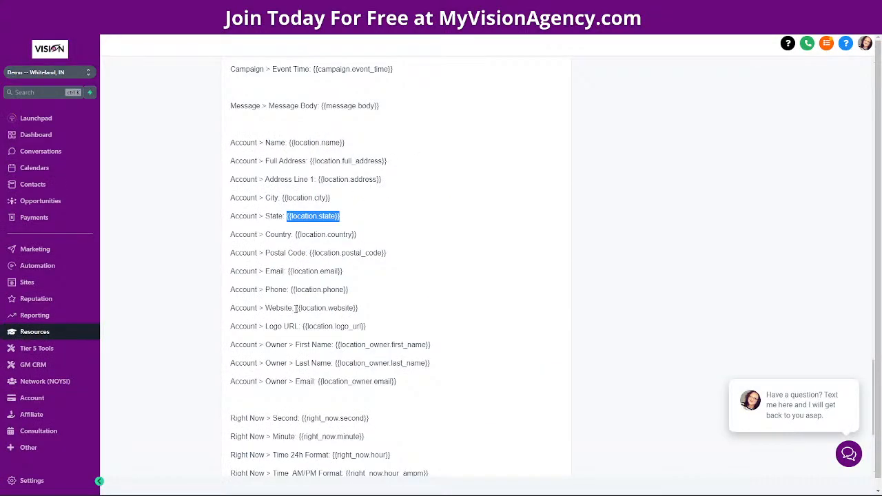
# Step: Copy the Account > Owner > Email key from the lesson and add {{location_owner.email}} below the footer's state key
pyautogui.scroll(-1, 397, 342)
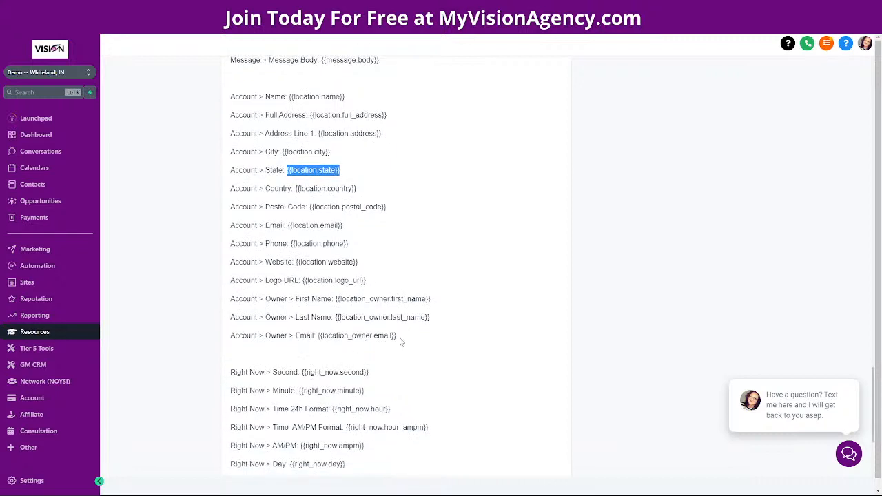
pyautogui.moveTo(318, 337); pyautogui.dragTo(420, 341)
pyautogui.hotkey('ctrl', 'c')
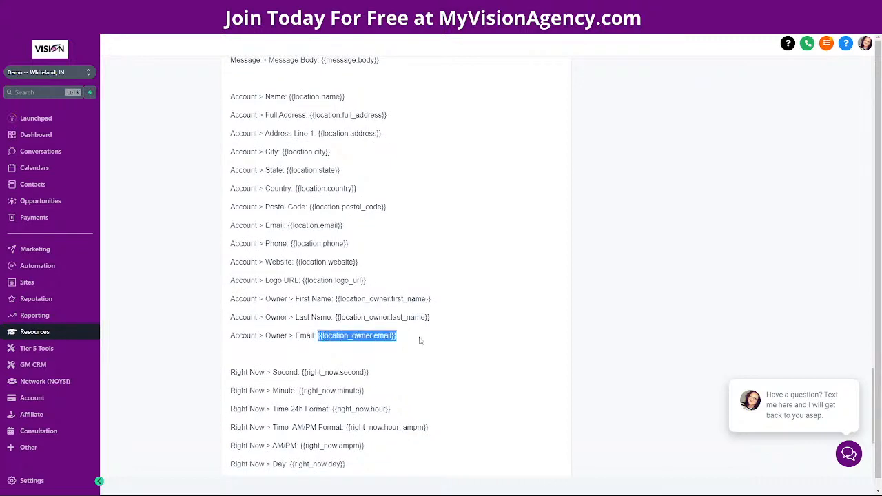
pyautogui.hotkey('ctrl', 'Tab')
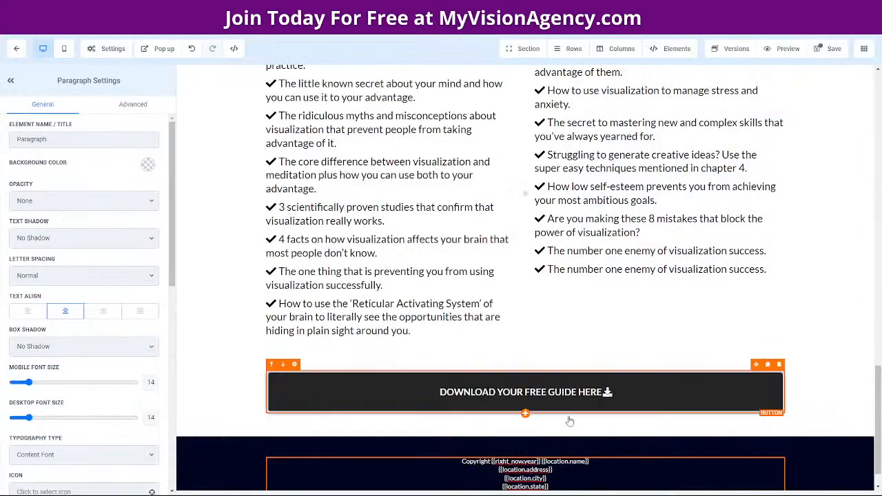
pyautogui.scroll(-1, 529, 277)
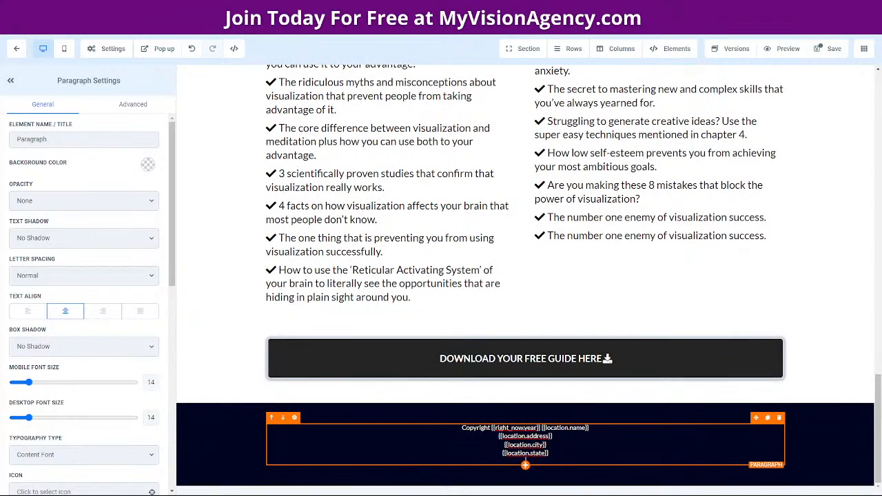
pyautogui.hotkey('ctrl', 'v')
# Step: Save the page and preview the footer's address, city, state and owner email lines, closing the opt-in popup
pyautogui.click(835, 49)
pyautogui.press('Return')
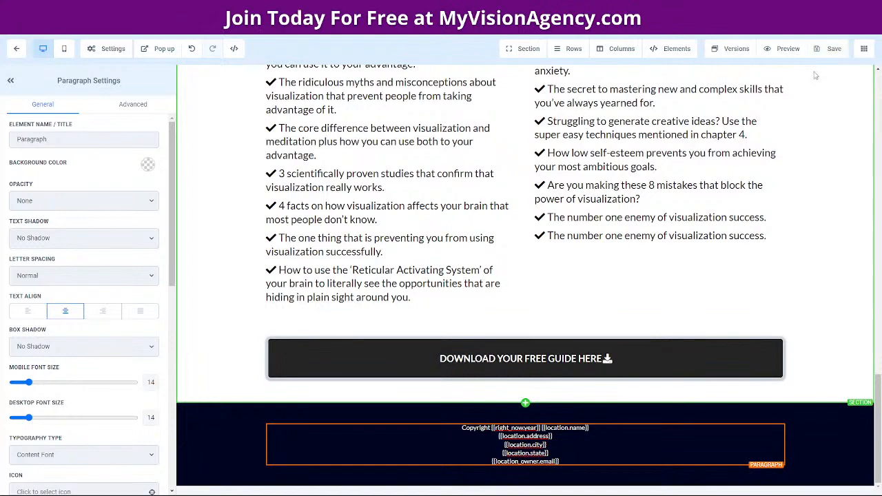
pyautogui.click(795, 55)
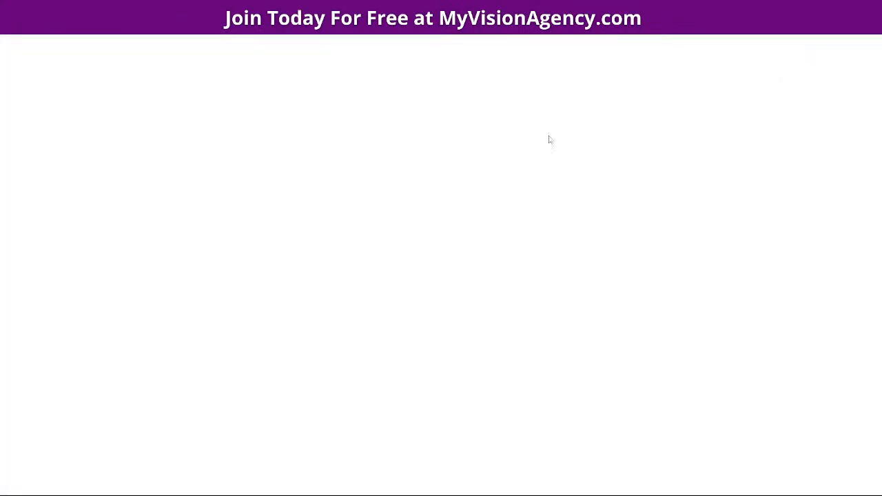
pyautogui.scroll(-15, 723, 256)
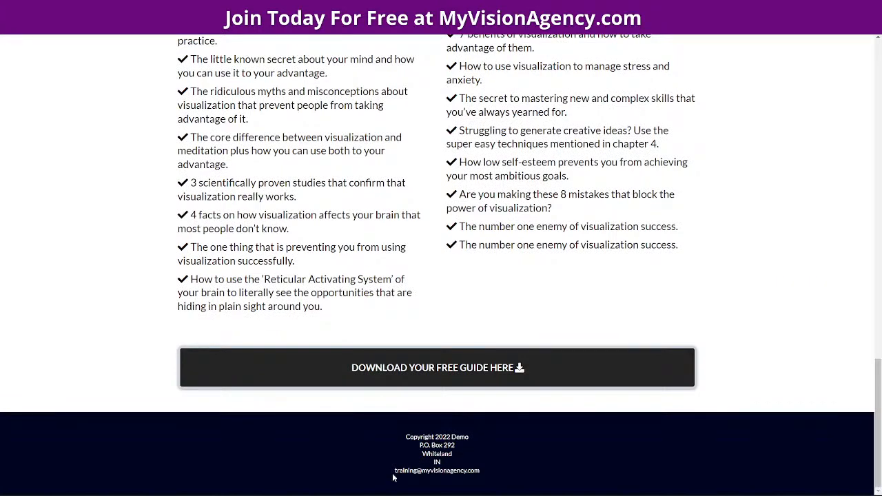
pyautogui.moveTo(528, 32)
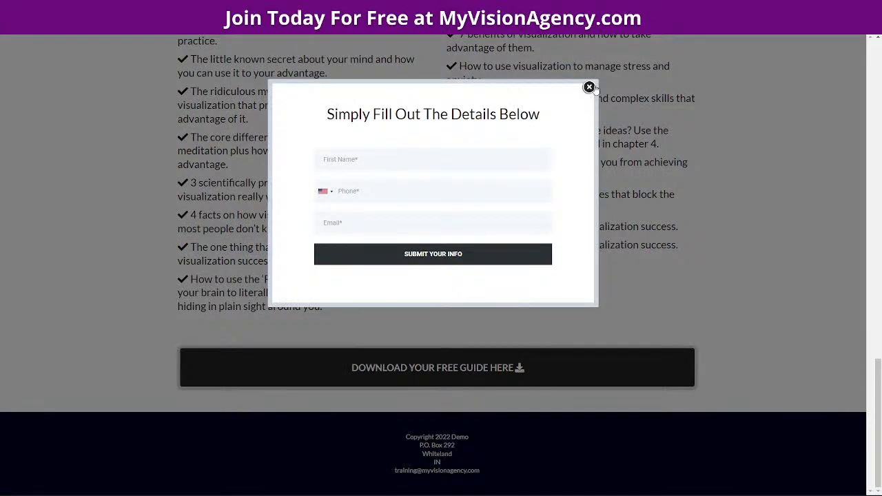
pyautogui.click(589, 87)
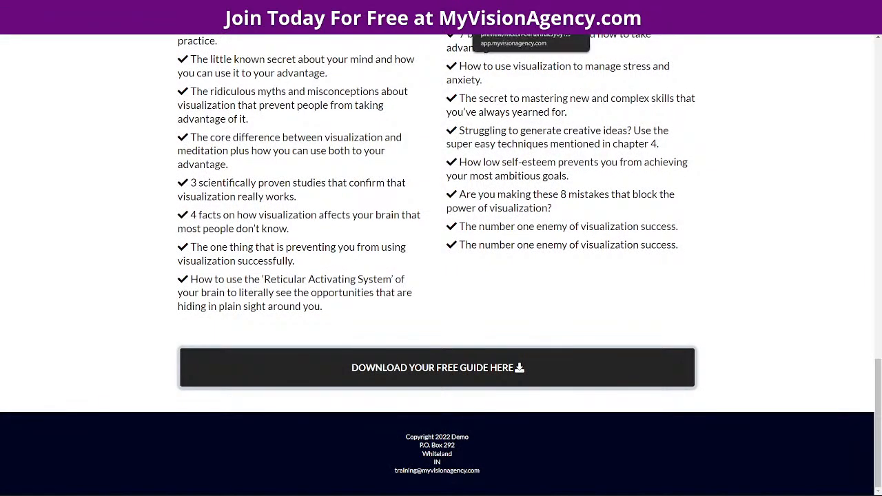
# Step: Return to the page editor and view the My Services section
pyautogui.click(506, 8)
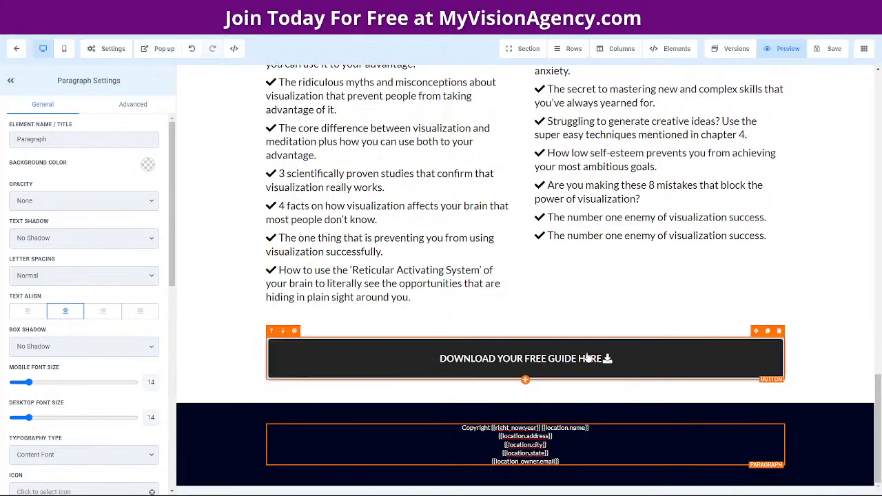
pyautogui.scroll(15, 453, 315)
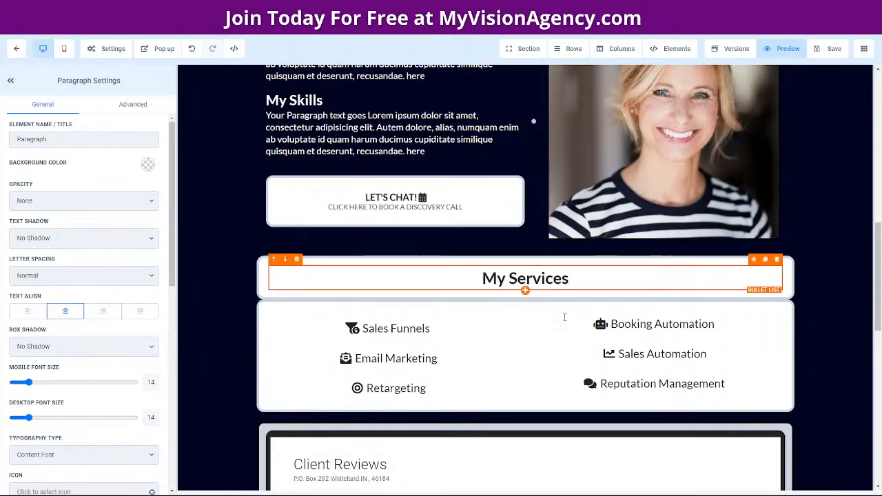
# Step: Replace the photo in the About The Author section with HEAD SHOT.png from the media library
pyautogui.scroll(4, 624, 190)
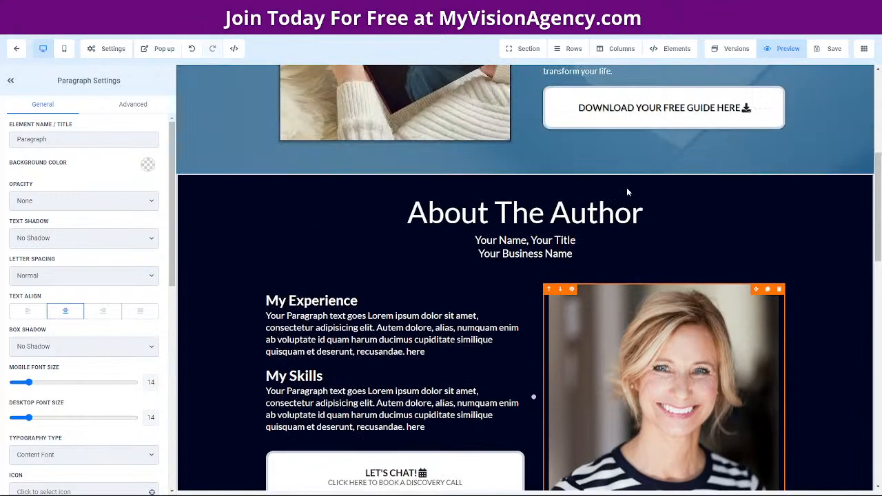
pyautogui.click(685, 383)
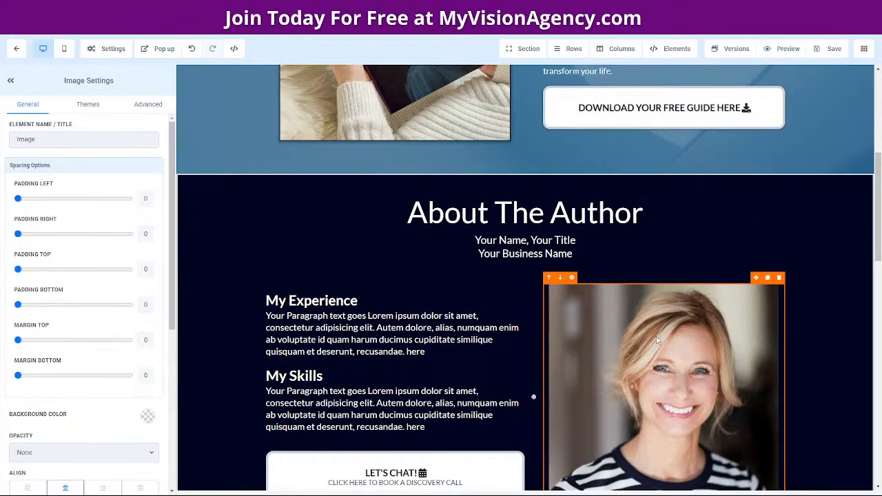
pyautogui.scroll(-4, 633, 393)
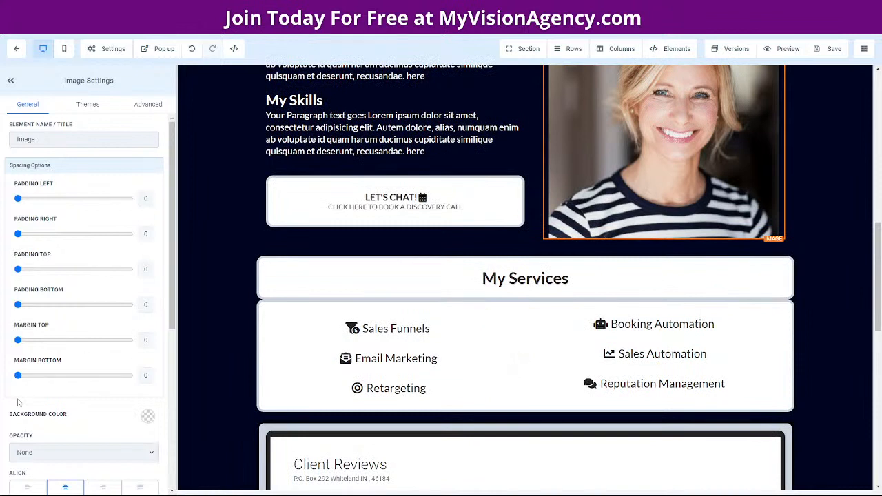
pyautogui.scroll(-4, 120, 328)
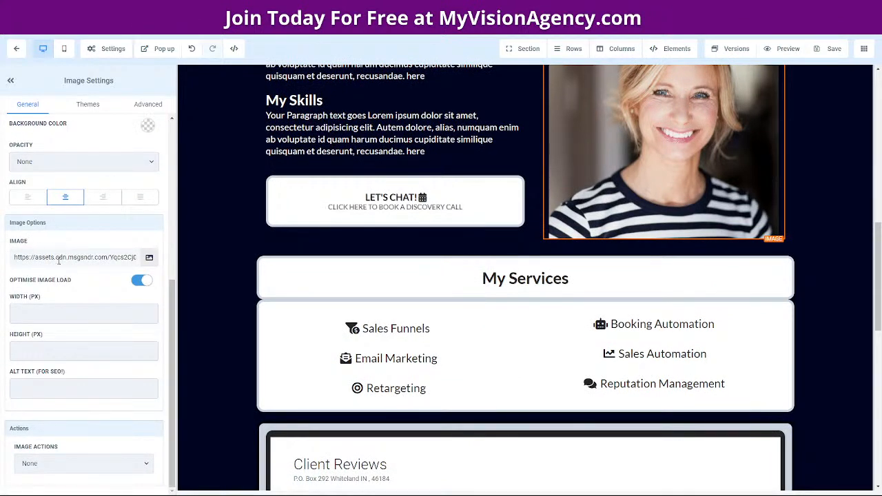
pyautogui.click(149, 257)
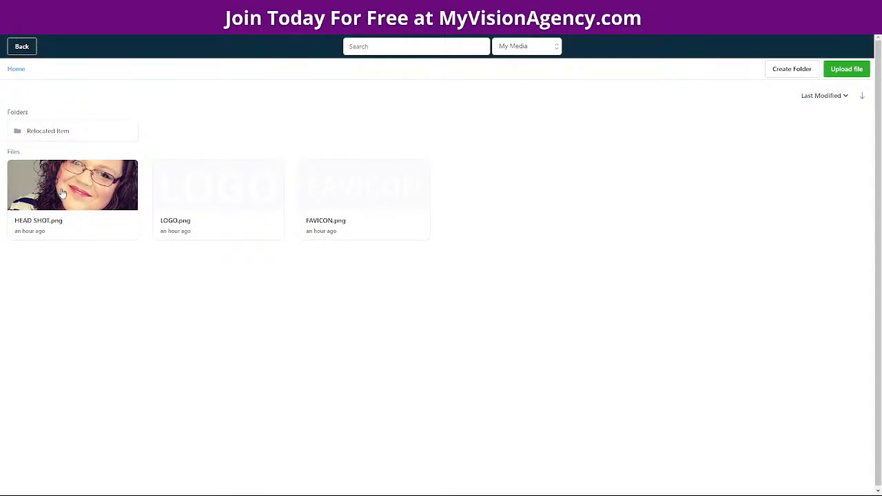
pyautogui.click(62, 193)
pyautogui.click(80, 203)
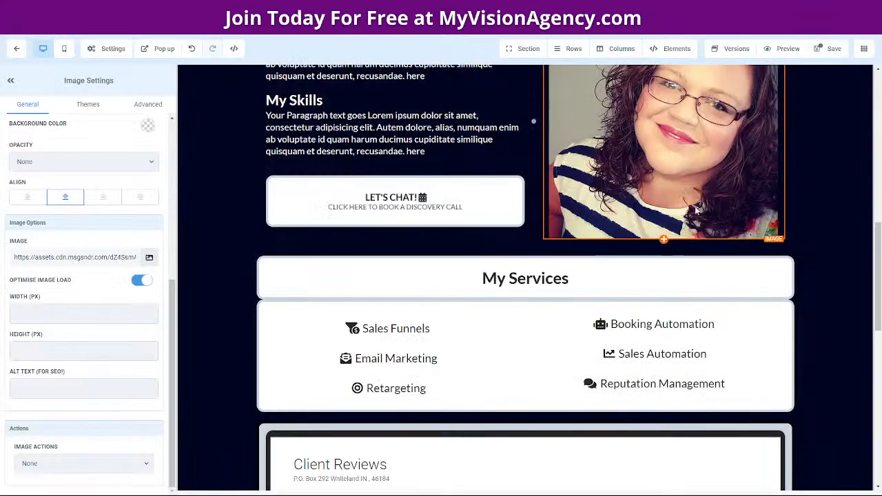
pyautogui.scroll(3, 678, 210)
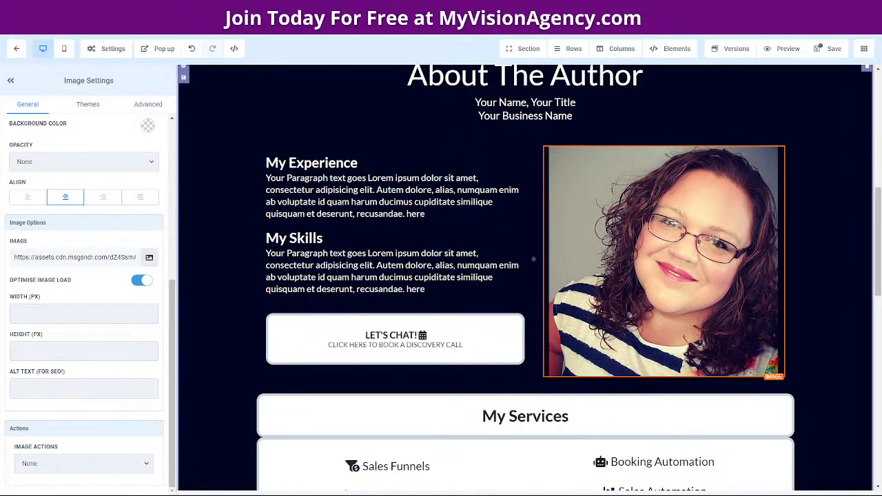
# Step: Replace the author image's URL with {{ custom_values.head_shot }} copied from the Notepad notes, and save the page including its global section changes
pyautogui.moveTo(372, 485)
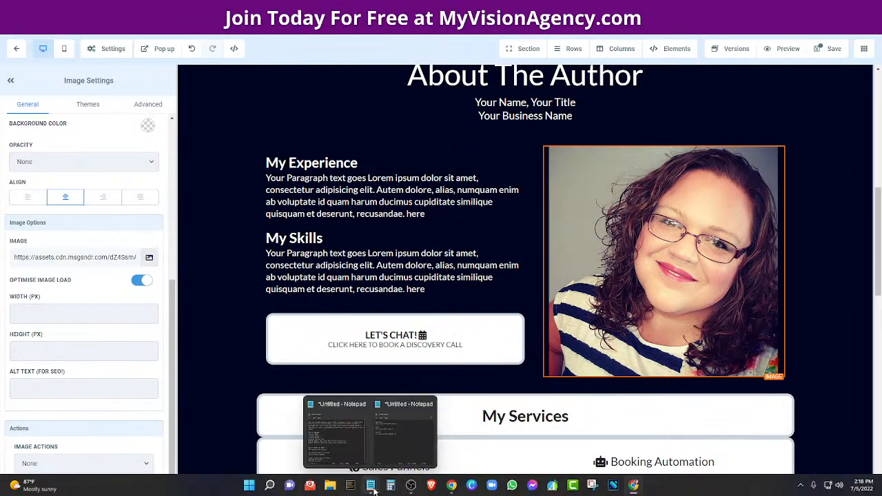
pyautogui.click(396, 440)
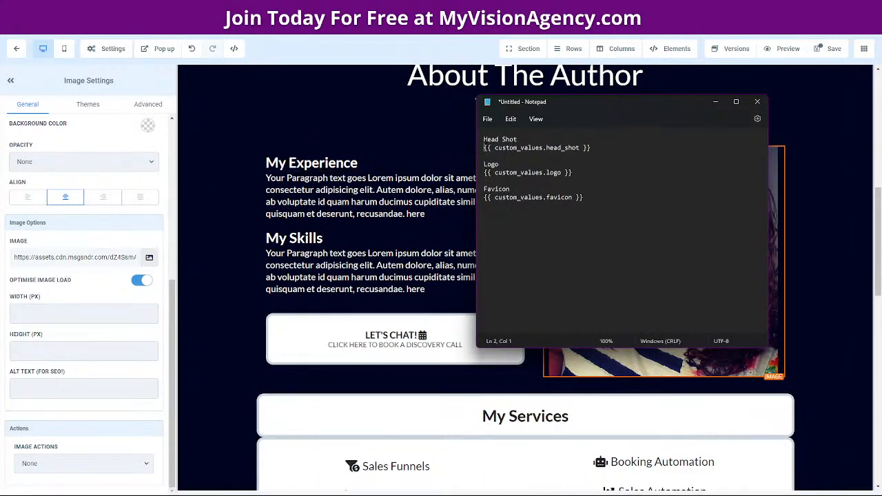
pyautogui.moveTo(484, 148); pyautogui.dragTo(590, 147)
pyautogui.hotkey('ctrl', 'c')
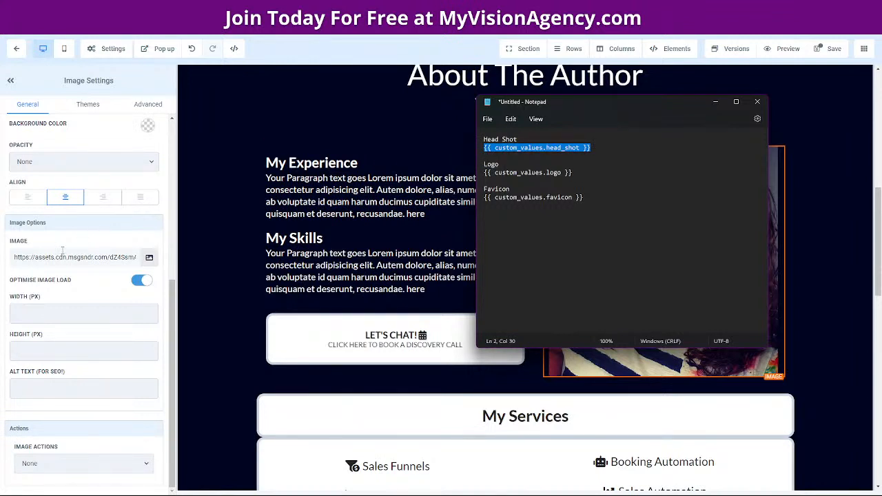
pyautogui.click(14, 258)
pyautogui.moveTo(14, 258); pyautogui.dragTo(140, 260)
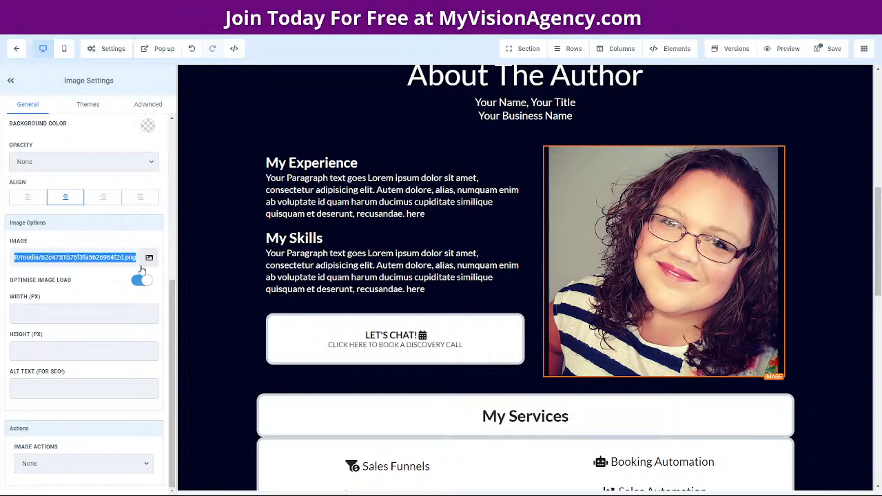
pyautogui.hotkey('ctrl', 'v')
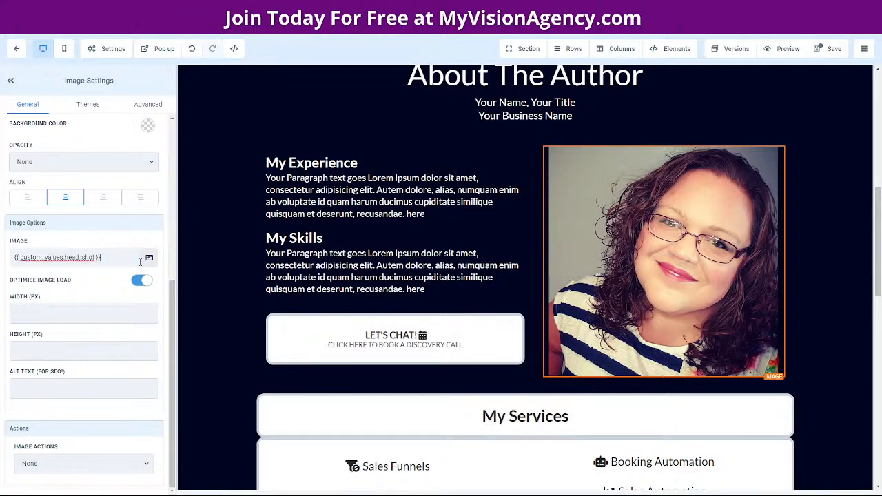
pyautogui.click(829, 48)
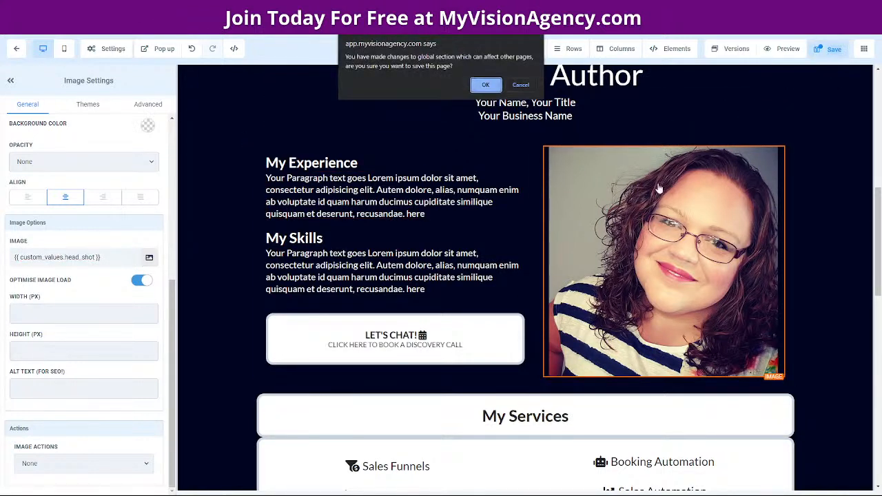
pyautogui.click(483, 82)
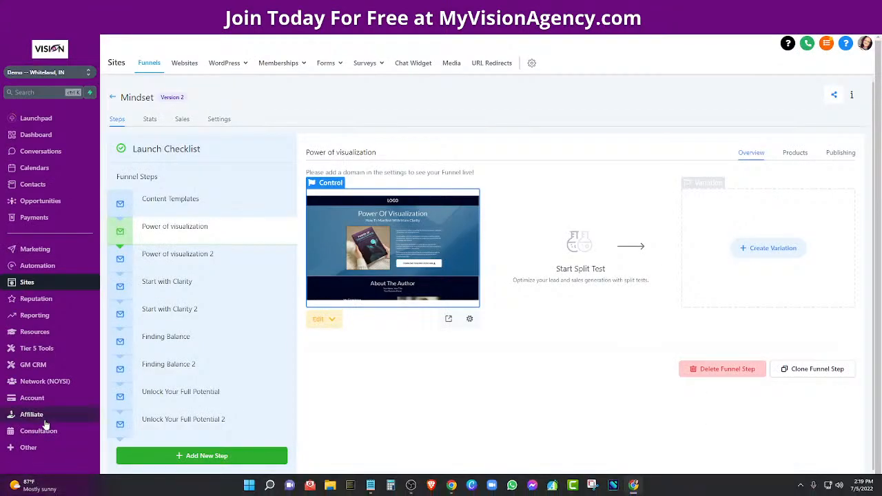
# Step: Examine the Head shot entry's key and image URL in the account's custom values, and return to the funnel
pyautogui.click(66, 467)
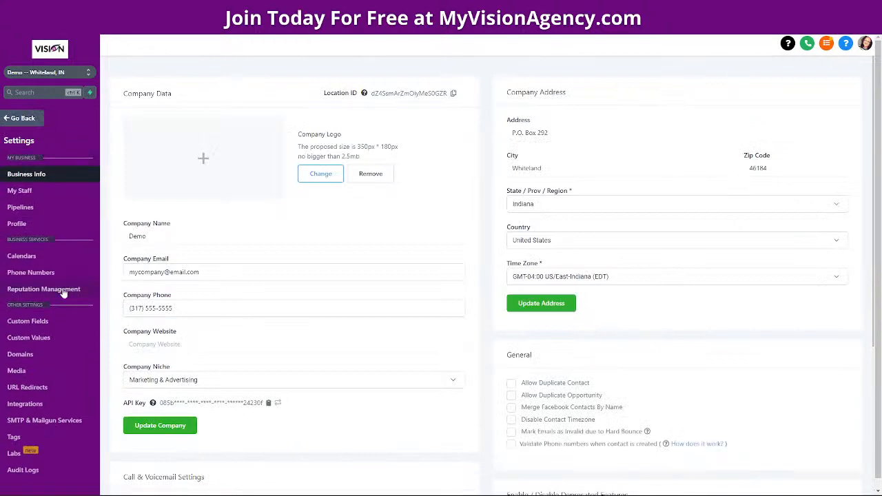
pyautogui.click(41, 341)
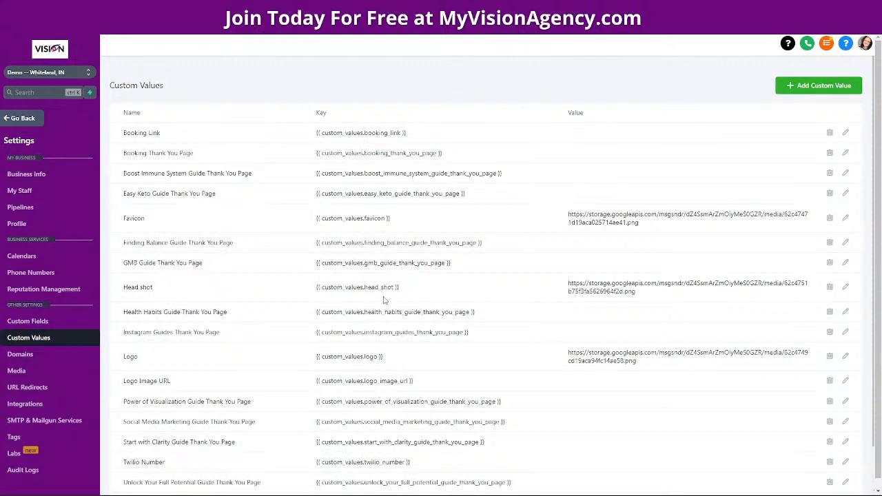
pyautogui.moveTo(315, 289); pyautogui.dragTo(406, 291)
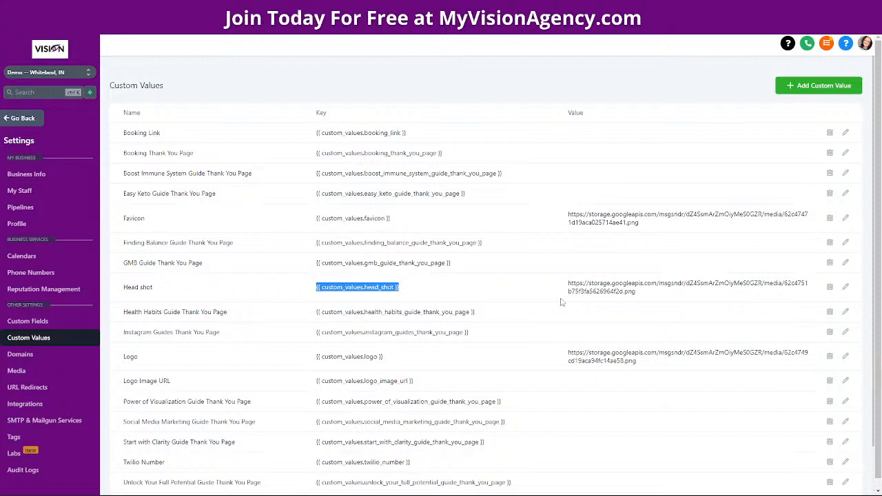
pyautogui.moveTo(567, 284); pyautogui.dragTo(666, 298)
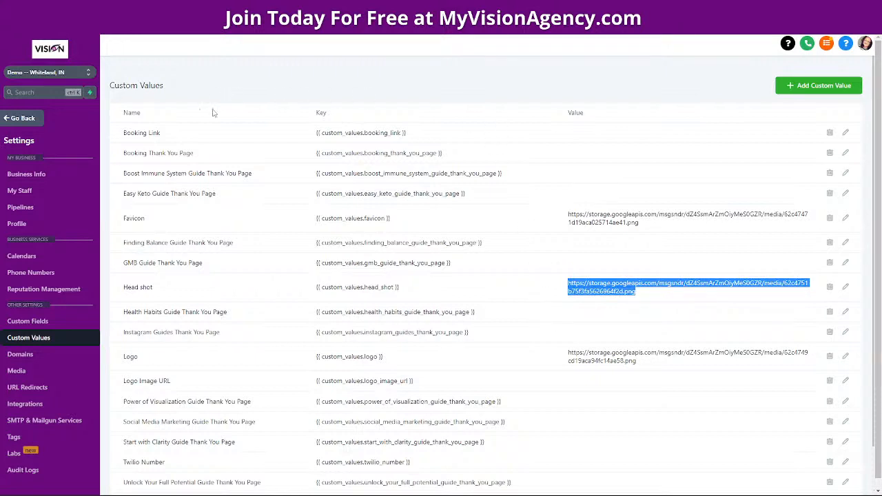
pyautogui.click(17, 122)
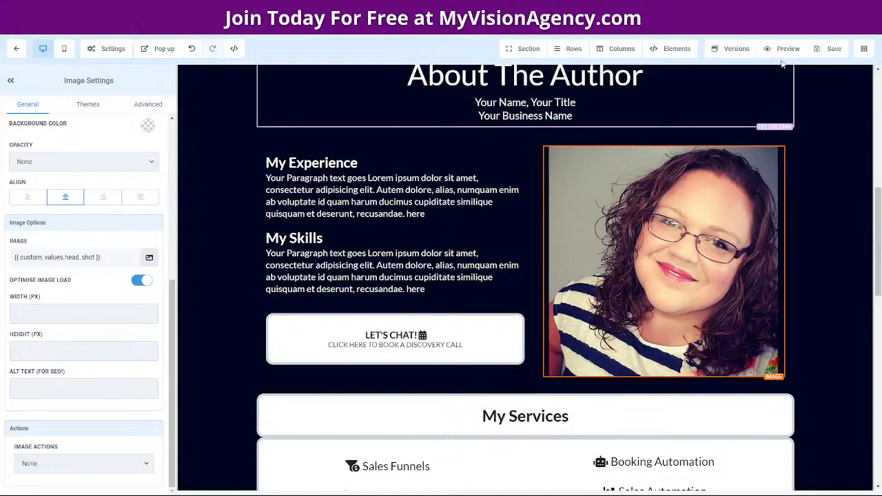
# Step: Preview the page, and check the author section and the Let's Chat button's settings in the editor
pyautogui.click(785, 49)
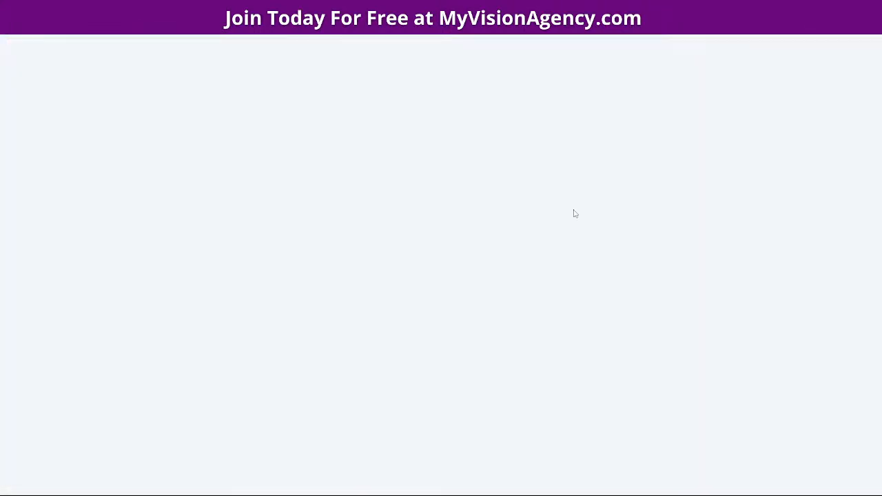
pyautogui.scroll(-8, 742, 243)
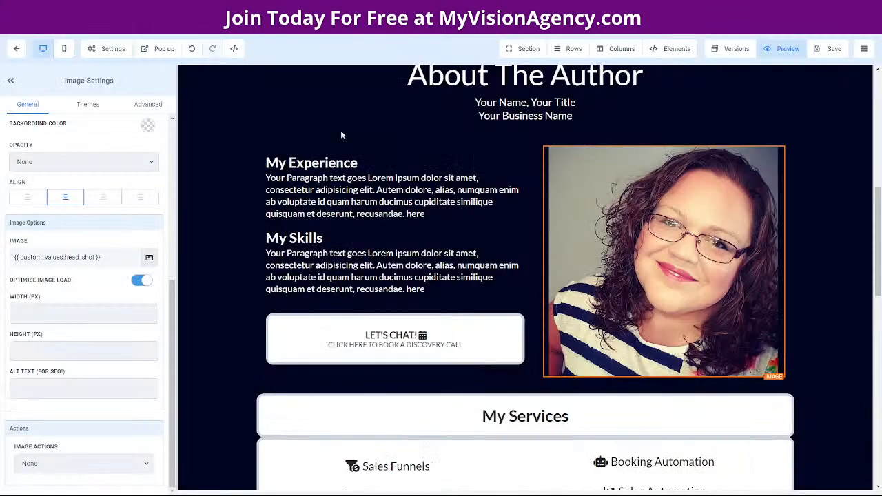
pyautogui.scroll(-3, 372, 219)
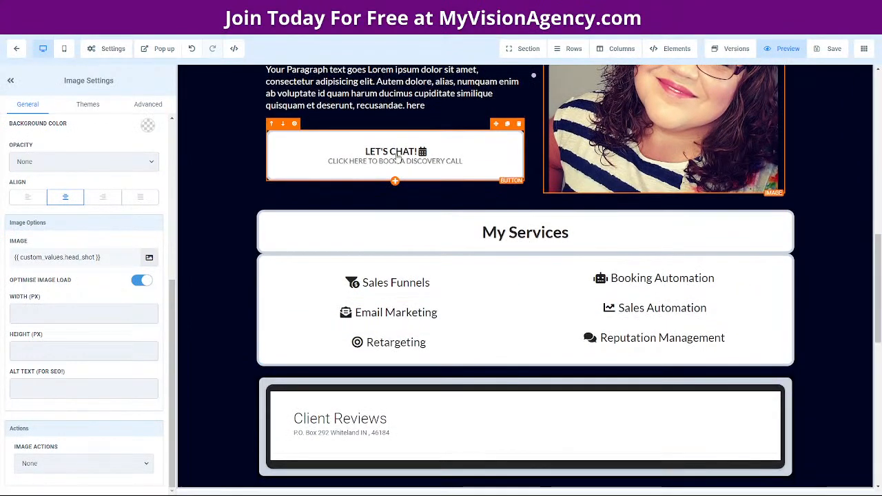
pyautogui.click(397, 157)
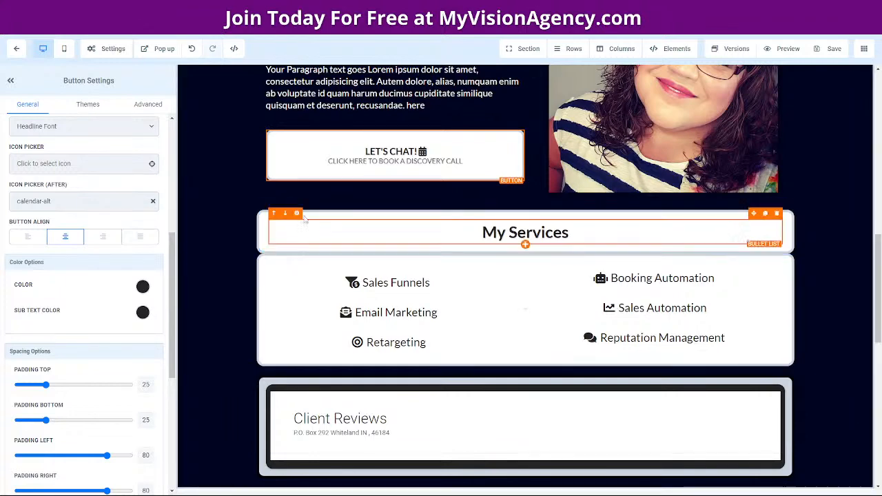
pyautogui.scroll(2, 323, 239)
pyautogui.scroll(1, 324, 239)
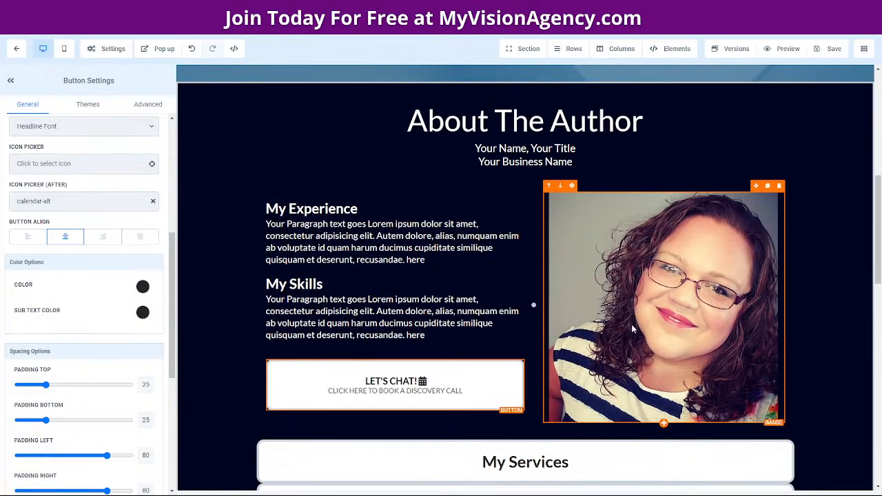
pyautogui.scroll(5, 633, 325)
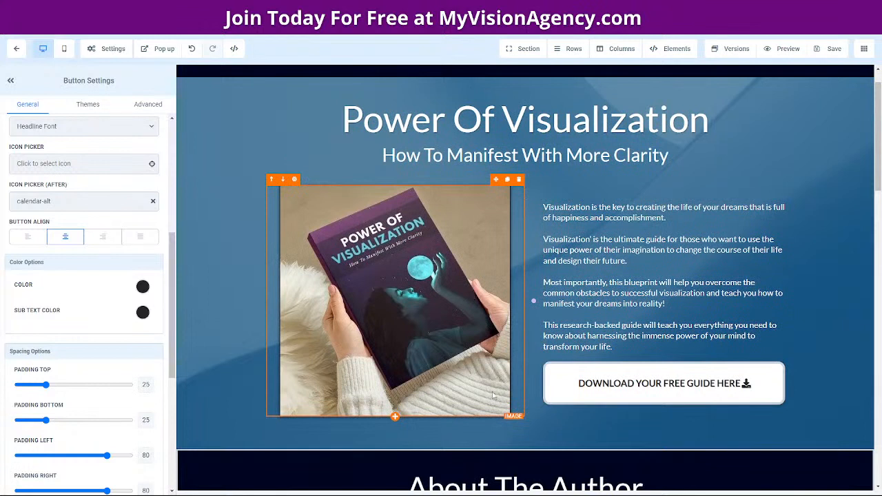
# Step: Leave the page editor and copy the Favicon key {{ custom_values.favicon }} from the account's custom values
pyautogui.click(17, 48)
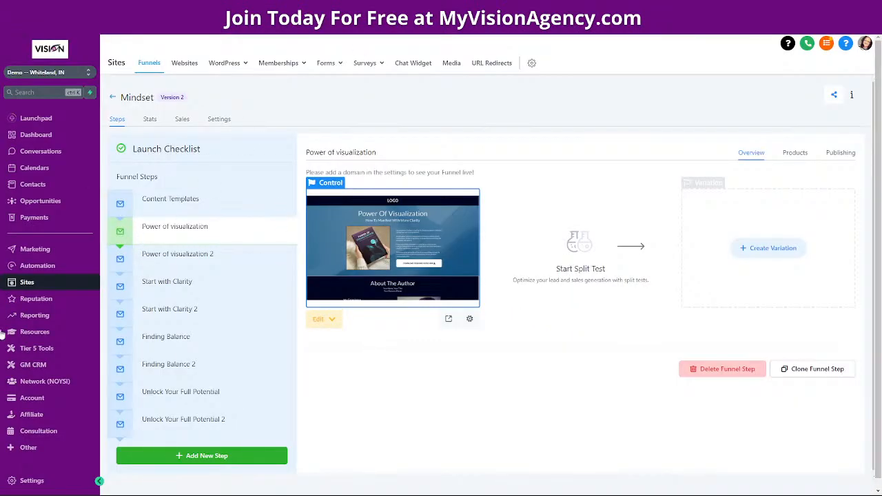
pyautogui.click(30, 481)
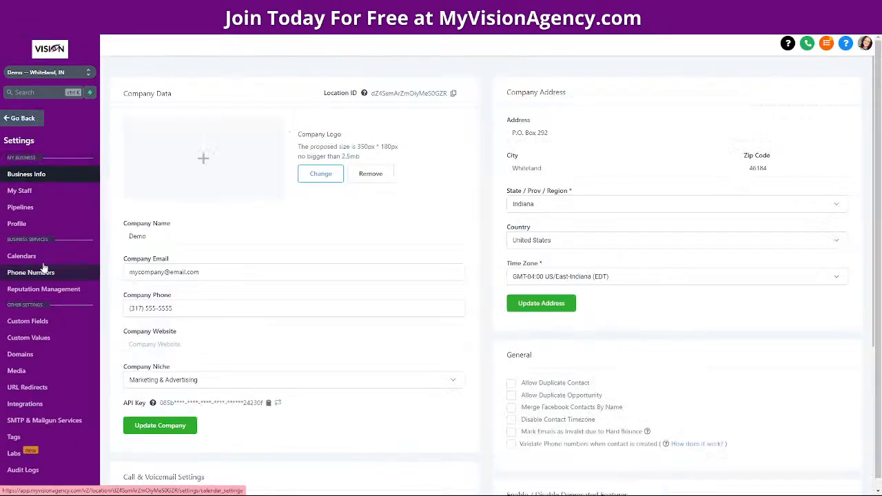
pyautogui.click(41, 341)
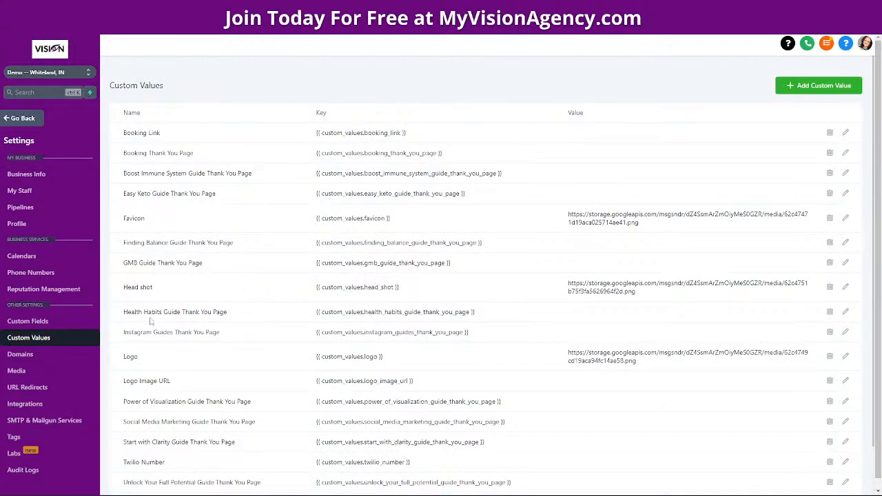
pyautogui.moveTo(407, 221); pyautogui.dragTo(307, 226)
pyautogui.hotkey('ctrl', 'c')
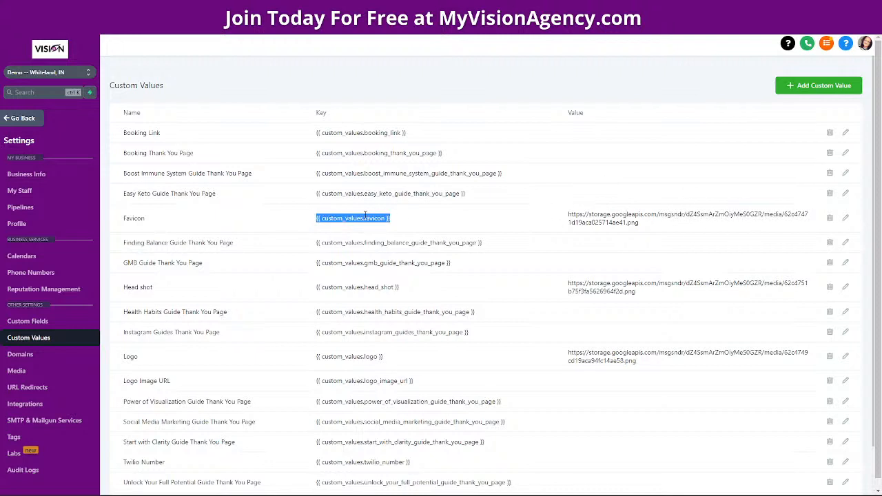
# Step: Set the Mindset funnel's Favicon URL to {{ custom_values.favicon }} without a leading space, and save the funnel settings
pyautogui.click(14, 115)
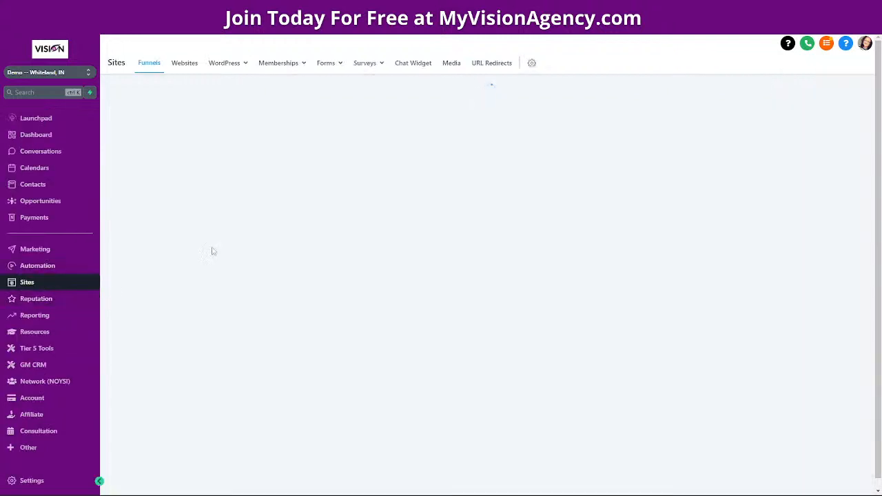
pyautogui.moveTo(234, 74)
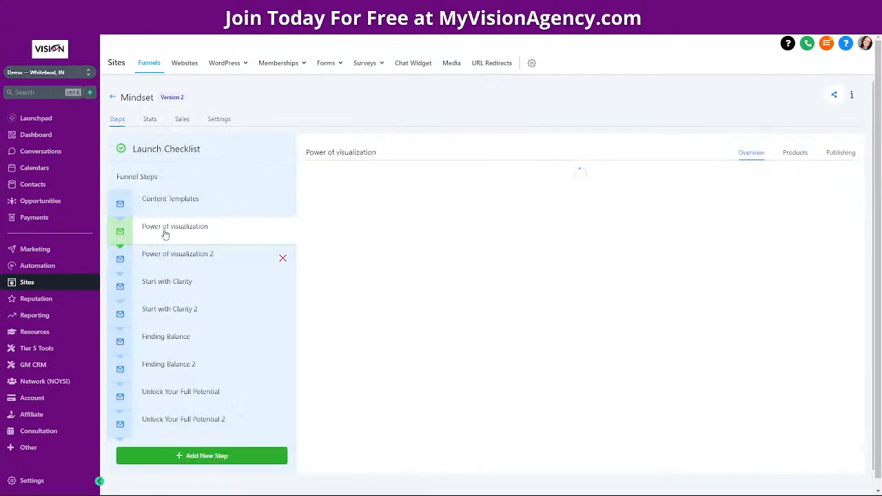
pyautogui.click(219, 119)
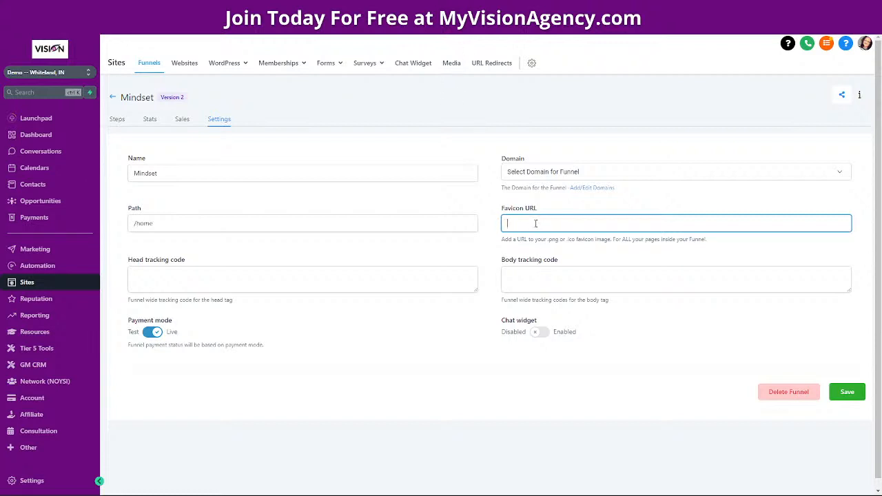
pyautogui.hotkey('ctrl', 'v')
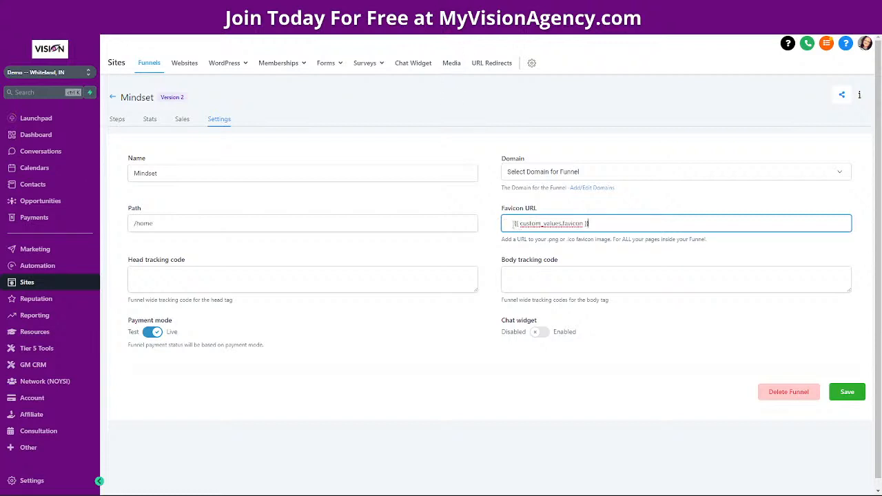
pyautogui.press('BackSpace')
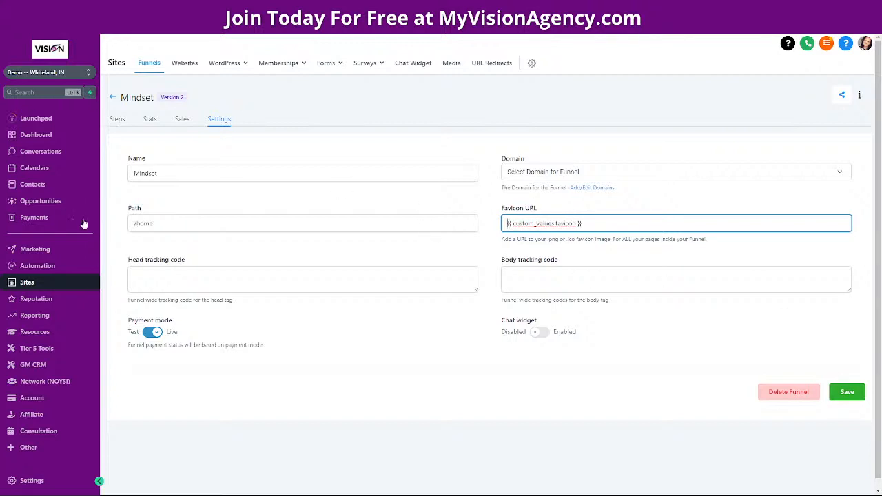
pyautogui.click(843, 393)
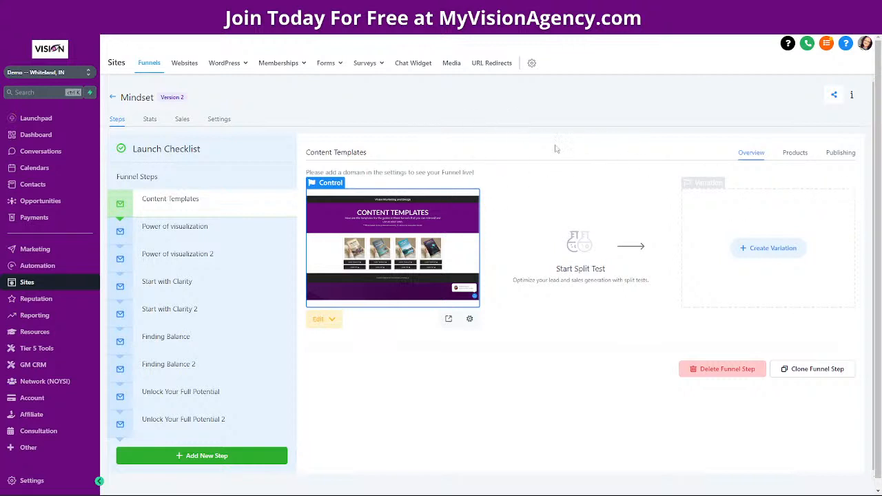
# Step: Examine the Content Templates page and a Guide PDF button's settings in the page editor, and return to the funnel steps
pyautogui.click(331, 319)
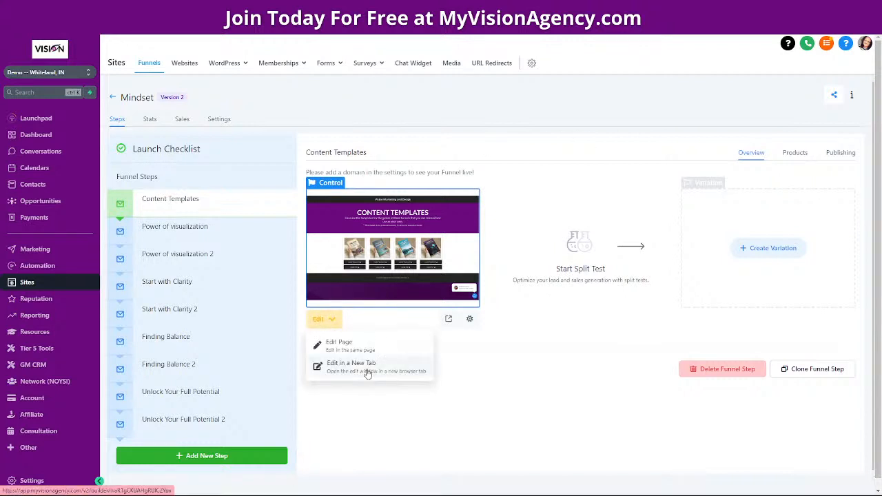
pyautogui.click(367, 373)
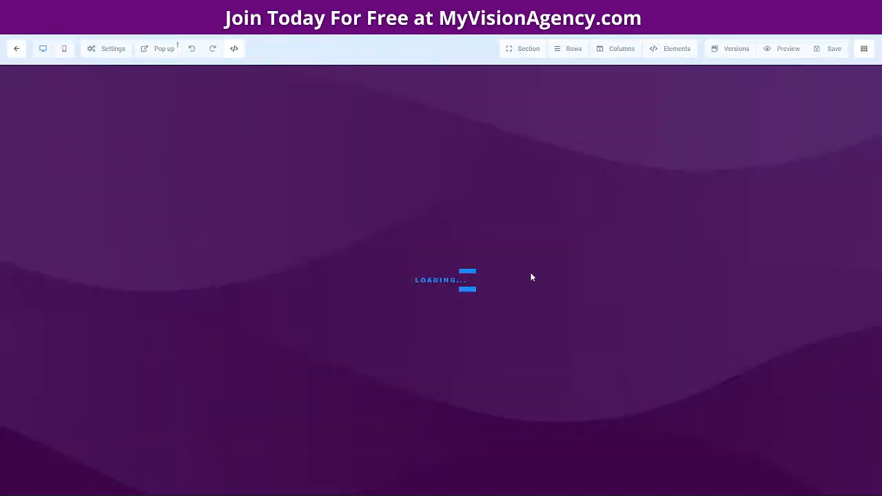
pyautogui.scroll(-1, 475, 324)
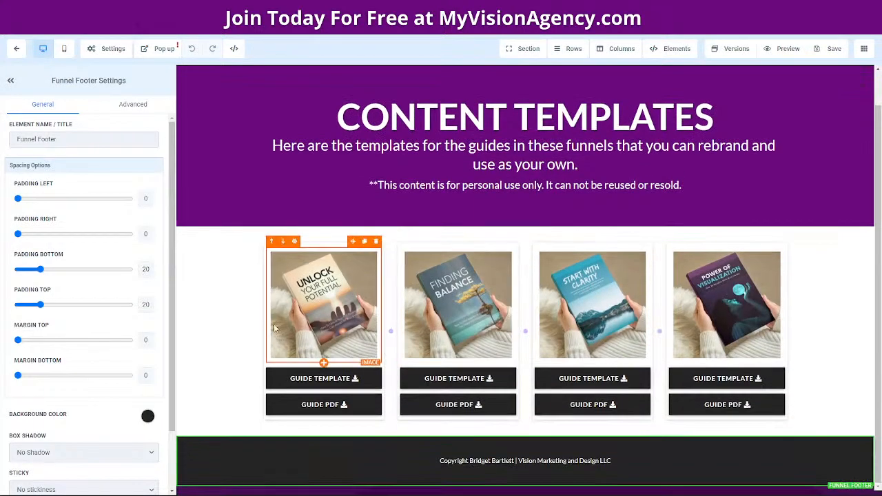
pyautogui.click(337, 404)
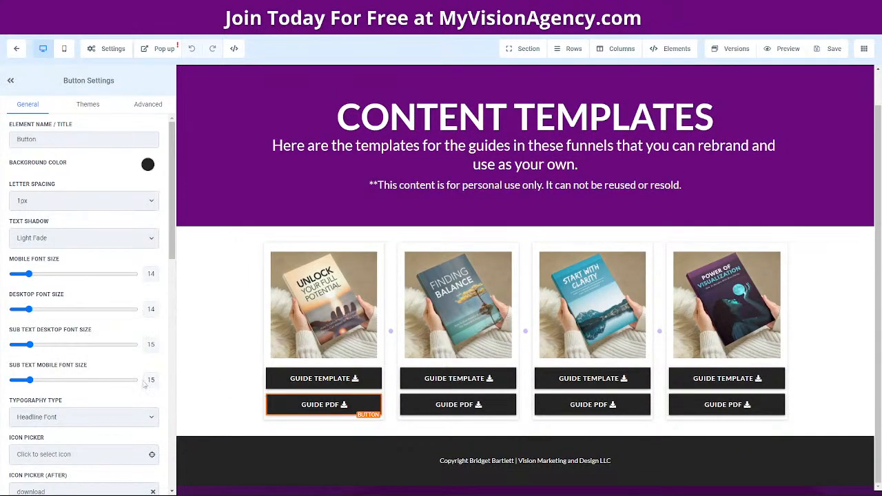
pyautogui.click(17, 48)
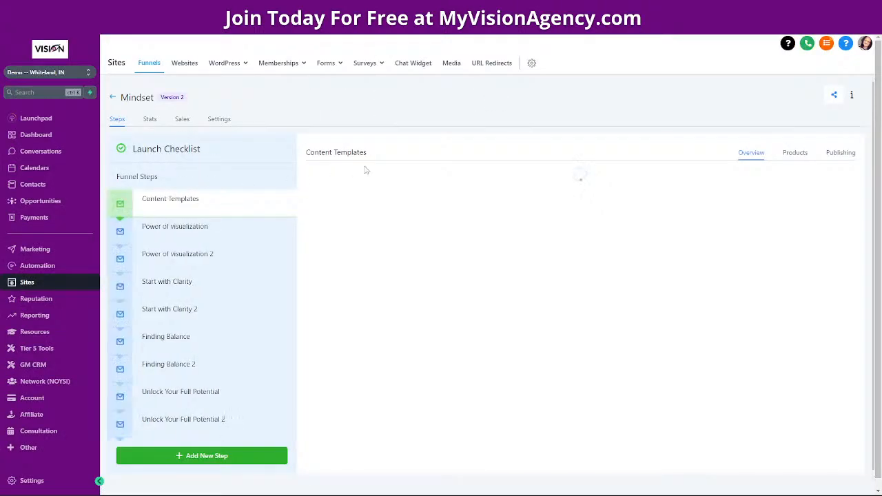
pyautogui.click(202, 232)
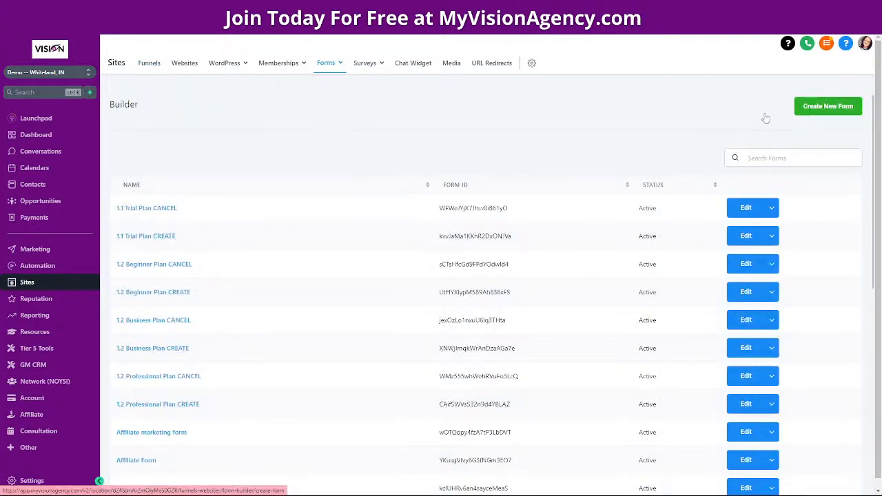
# Step: Create a new form with First Name, Email, Organization and Date of birth fields, in that order
pyautogui.click(826, 107)
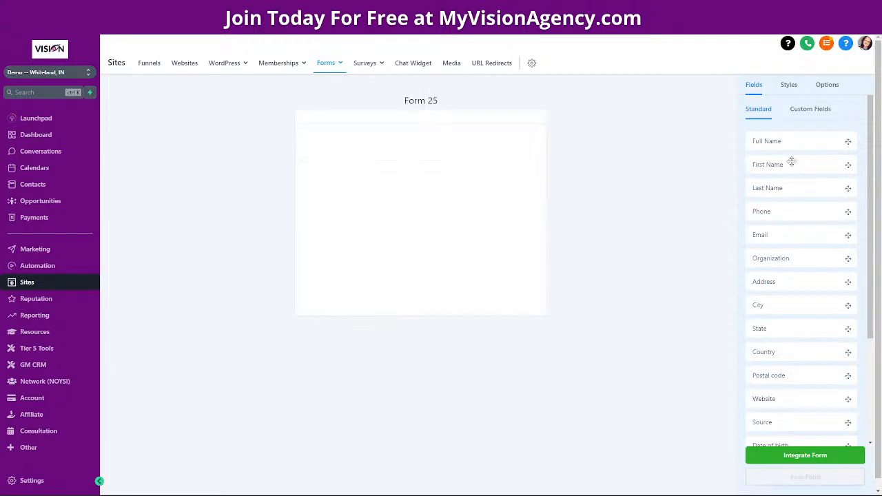
pyautogui.moveTo(792, 164); pyautogui.dragTo(394, 137)
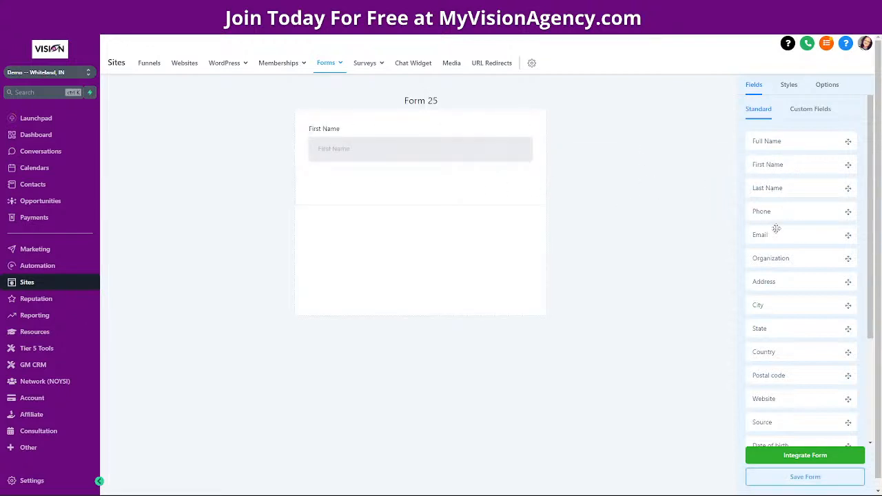
pyautogui.moveTo(775, 231); pyautogui.dragTo(353, 170)
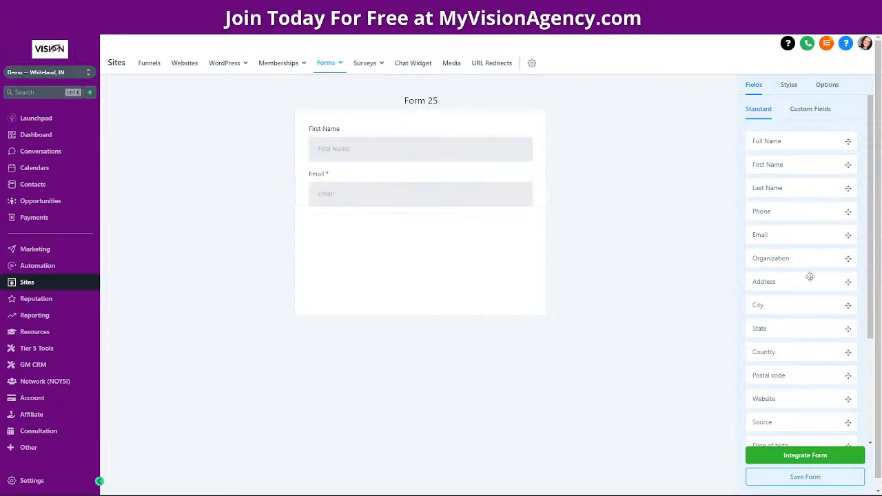
pyautogui.scroll(-2, 797, 273)
pyautogui.moveTo(813, 166); pyautogui.dragTo(408, 246)
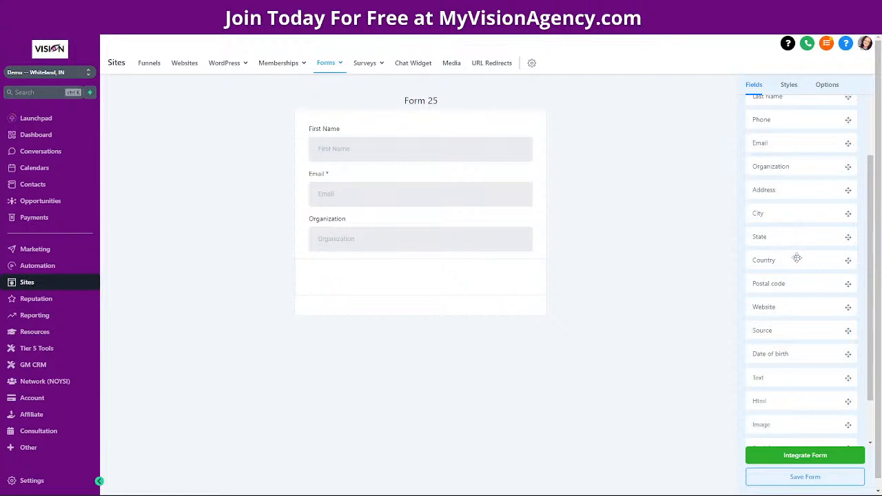
pyautogui.scroll(-2, 797, 259)
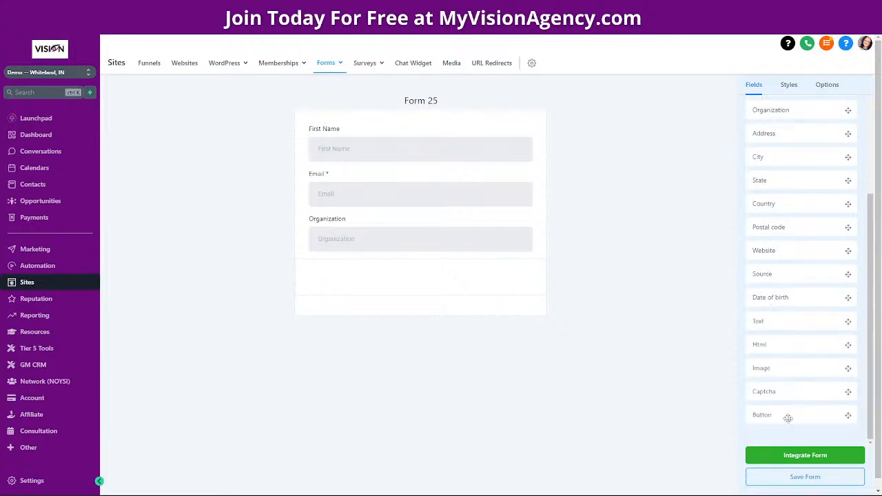
pyautogui.moveTo(797, 296); pyautogui.dragTo(399, 271)
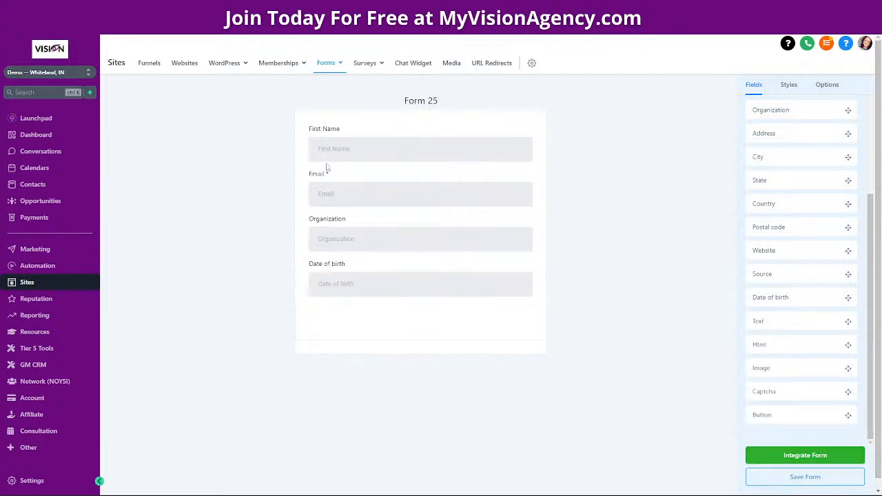
# Step: Check the First Name field's settings and save the form
pyautogui.click(355, 142)
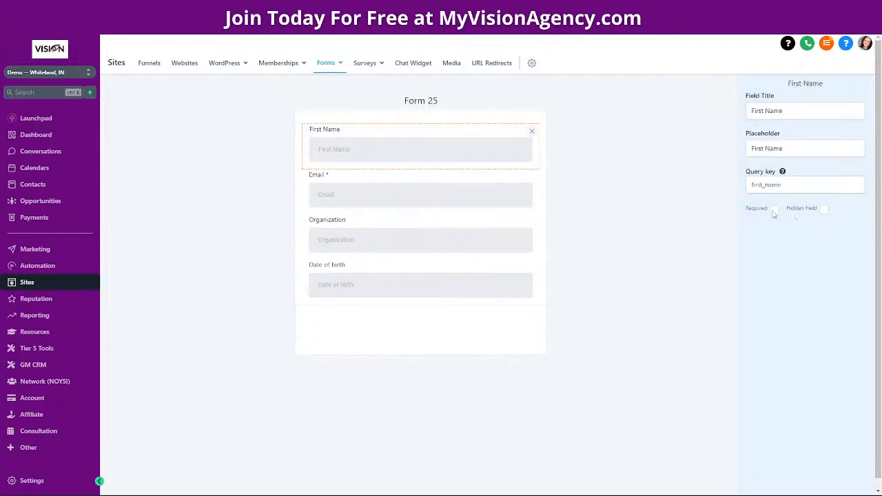
pyautogui.click(425, 100)
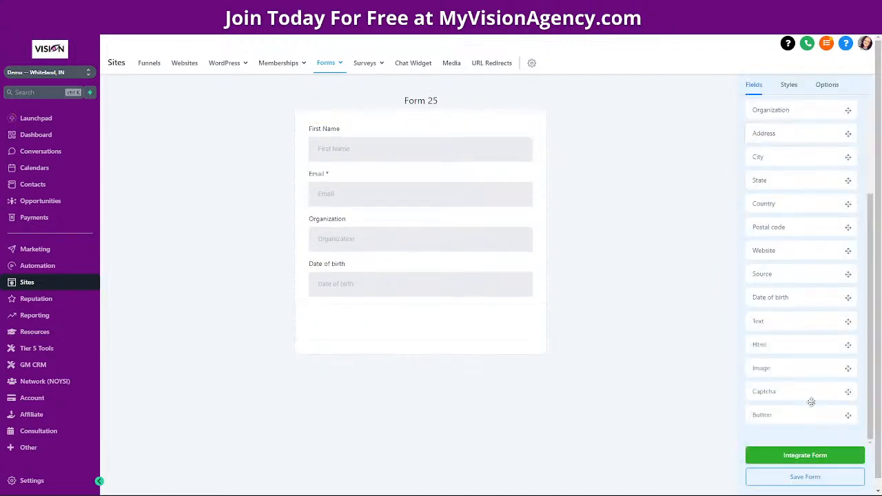
pyautogui.click(806, 476)
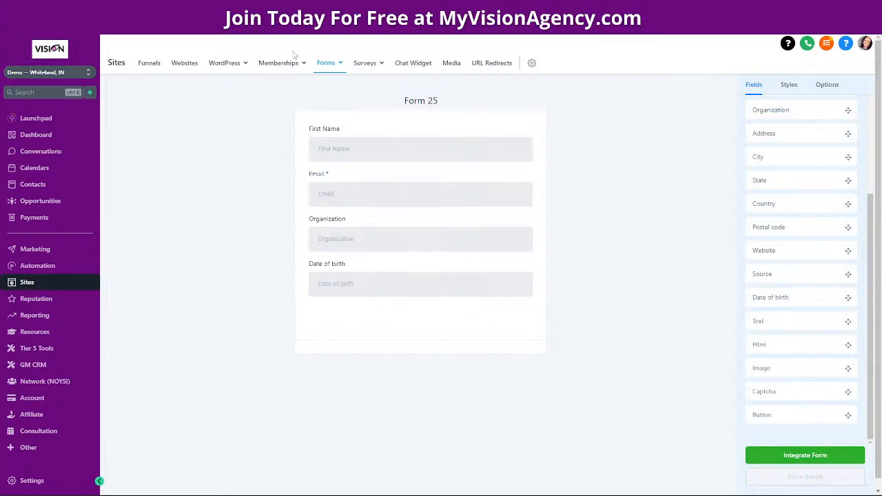
# Step: Return to the Mindset funnel and open its Power of visualization page for editing
pyautogui.click(148, 63)
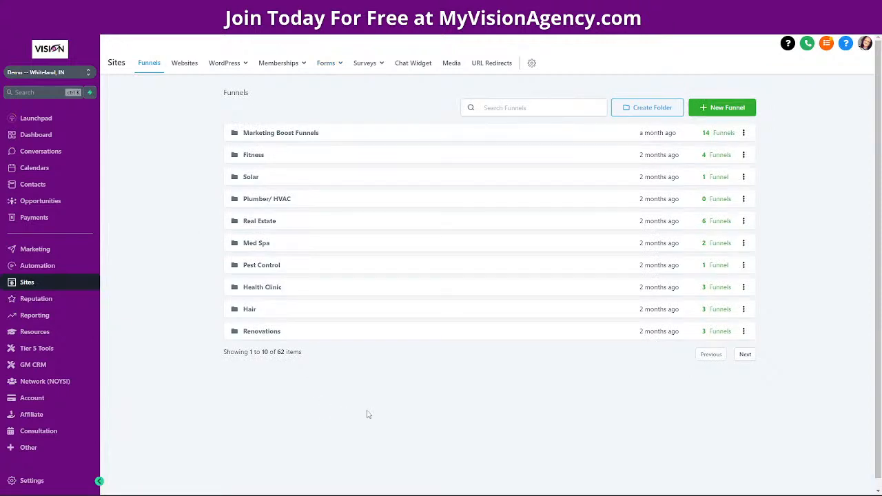
pyautogui.click(744, 354)
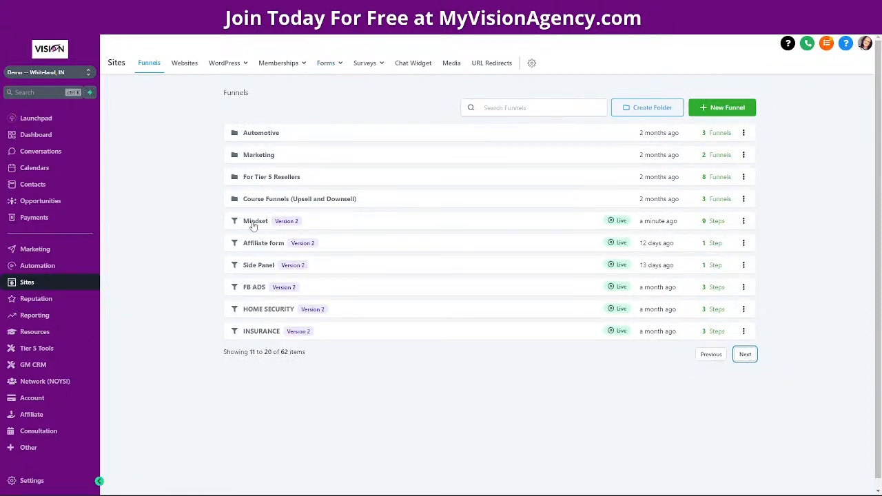
pyautogui.click(249, 220)
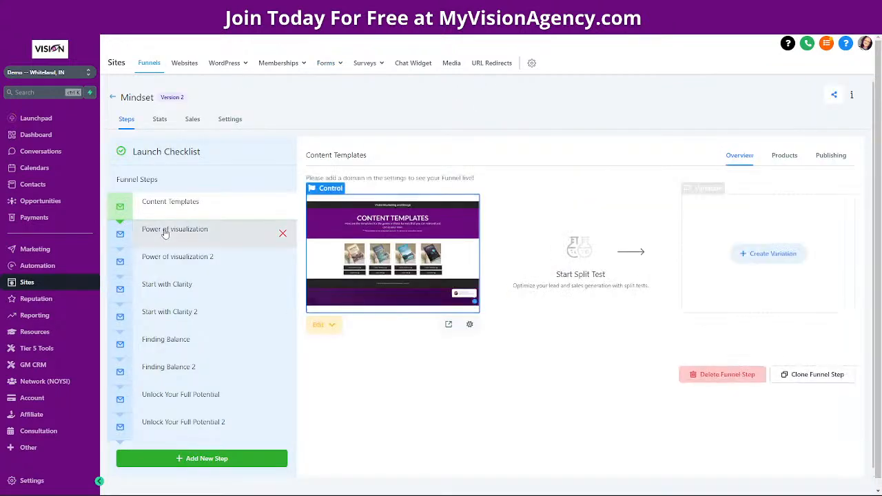
pyautogui.click(171, 229)
pyautogui.click(325, 325)
pyautogui.click(342, 349)
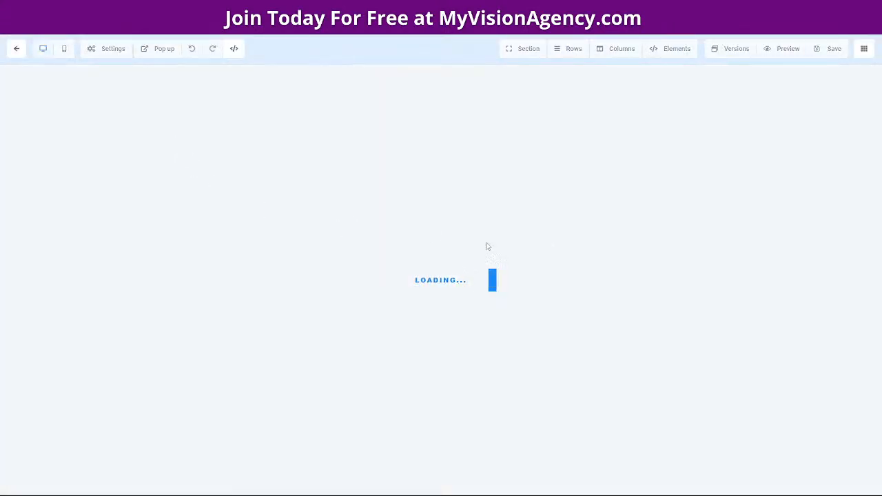
# Step: Set the form in the page's popup to Form 25, save the page, and check the form's redirect action
pyautogui.scroll(-3, 443, 209)
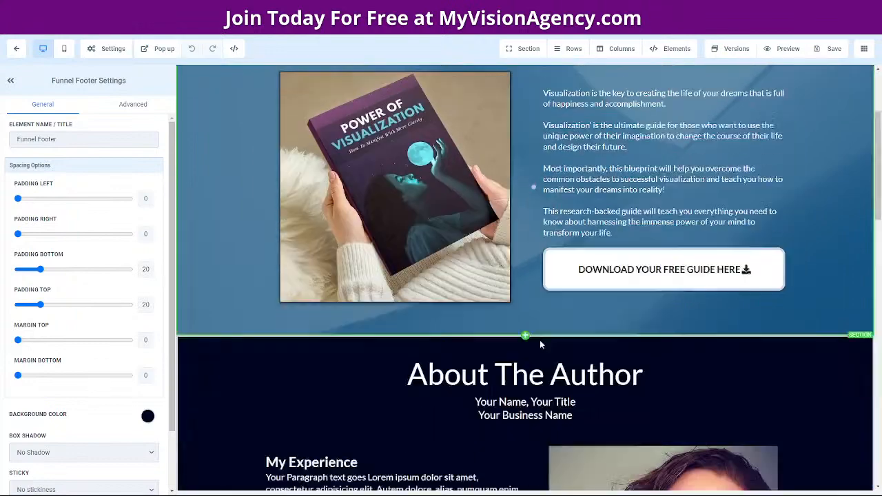
pyautogui.click(160, 48)
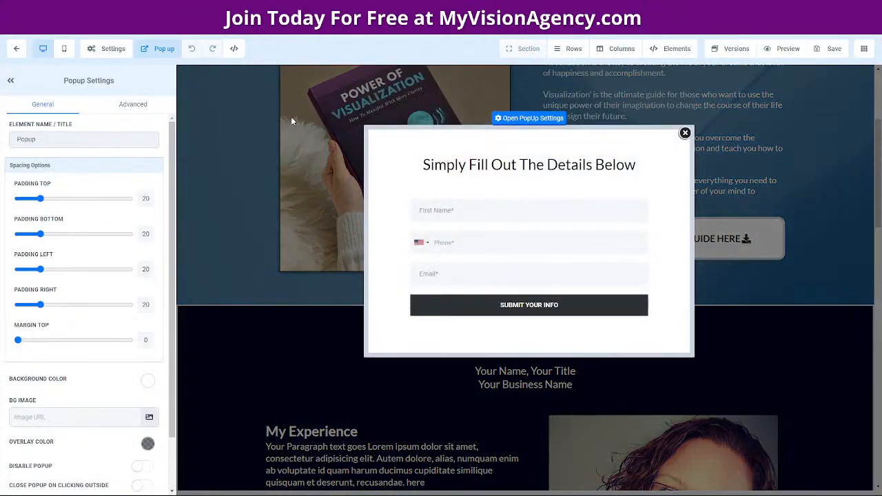
pyautogui.click(471, 241)
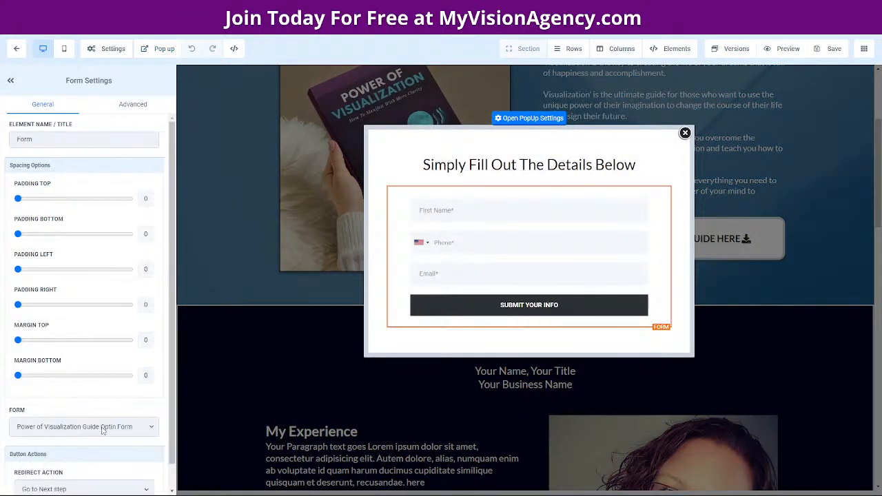
pyautogui.click(102, 427)
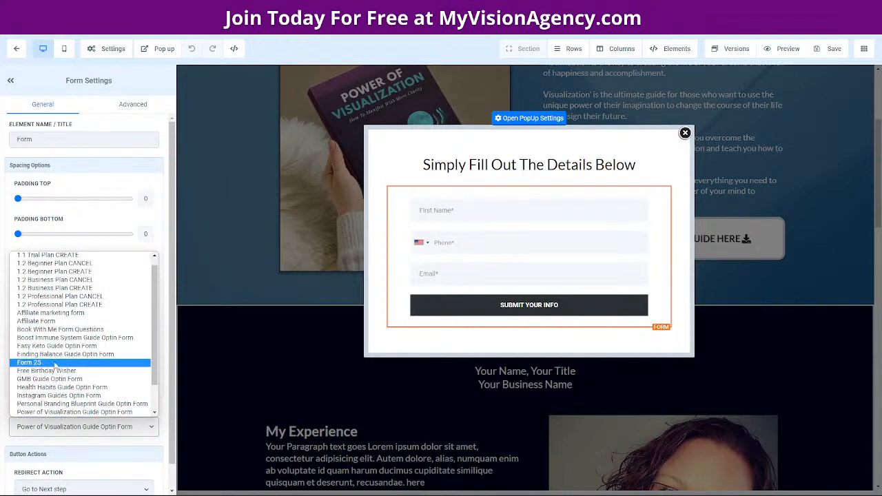
pyautogui.click(54, 364)
pyautogui.click(832, 48)
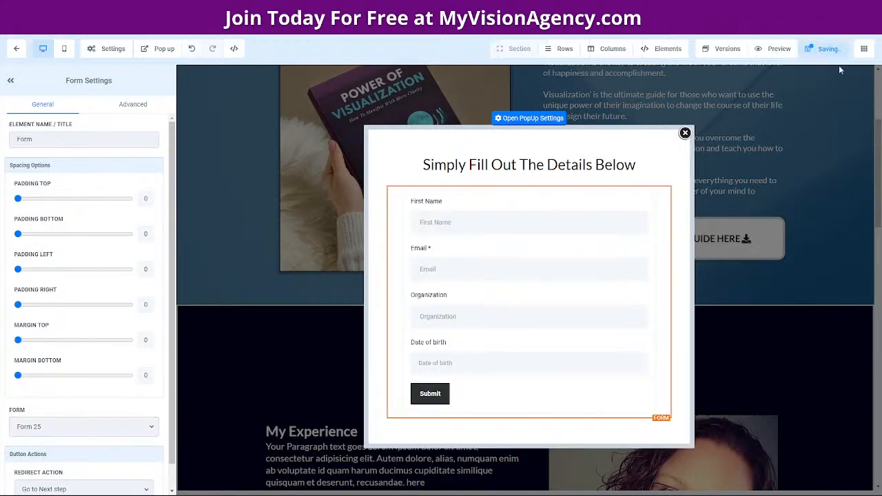
pyautogui.scroll(-1, 94, 392)
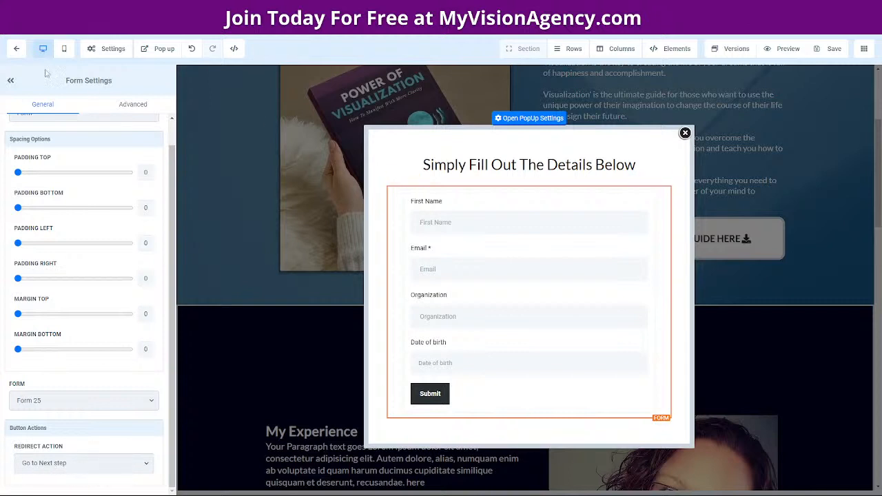
# Step: Leave the page editor and reopen the Power of visualization page for editing in a new tab
pyautogui.click(11, 50)
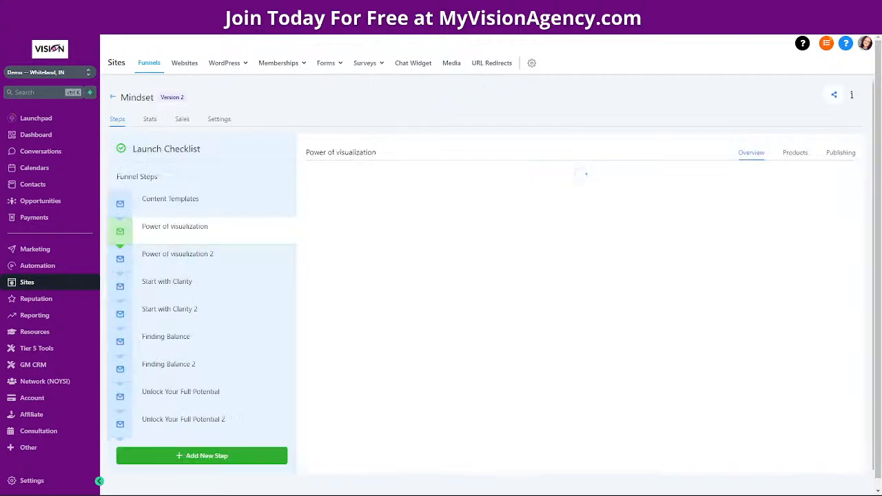
pyautogui.click(222, 255)
pyautogui.click(197, 228)
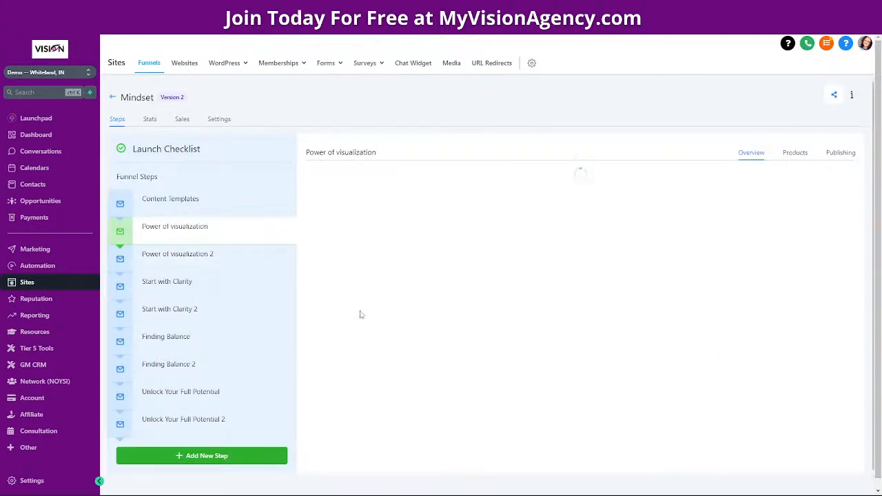
pyautogui.click(336, 324)
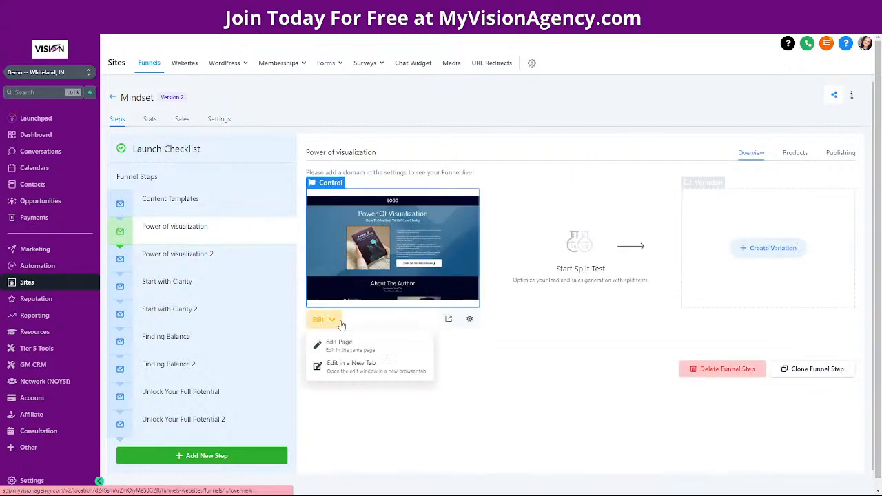
pyautogui.click(344, 363)
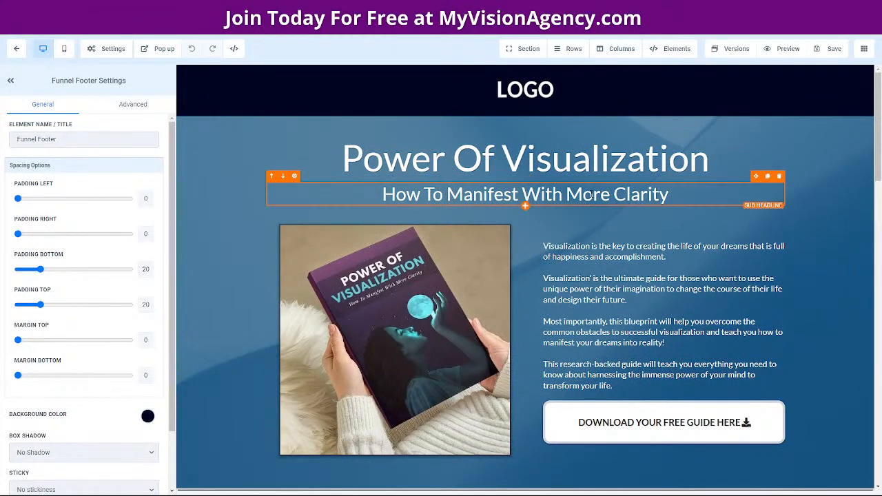
# Step: Replace the header logo's image URL with {{ custom_values.logo }}, copied from the Notepad notes
pyautogui.click(532, 92)
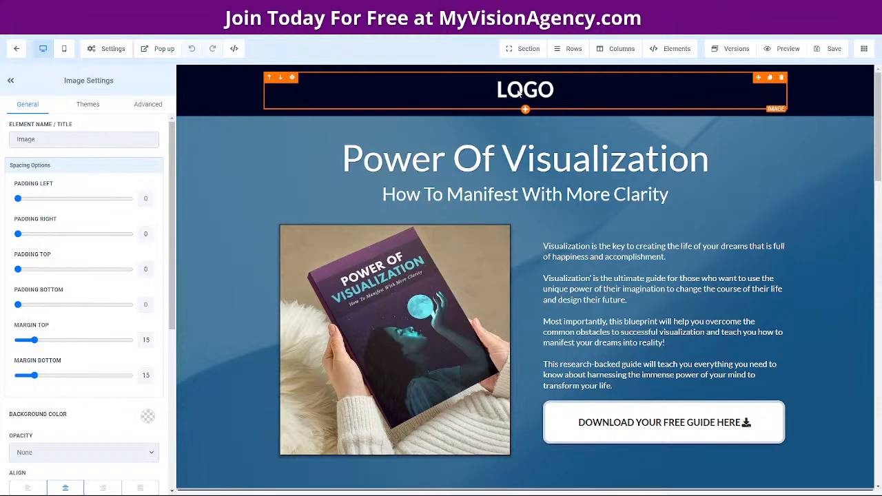
pyautogui.scroll(-5, 109, 391)
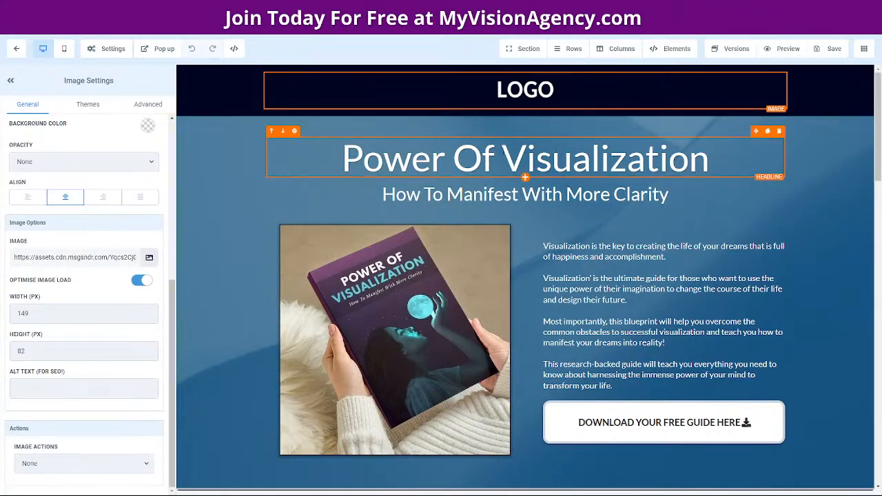
pyautogui.moveTo(332, 494)
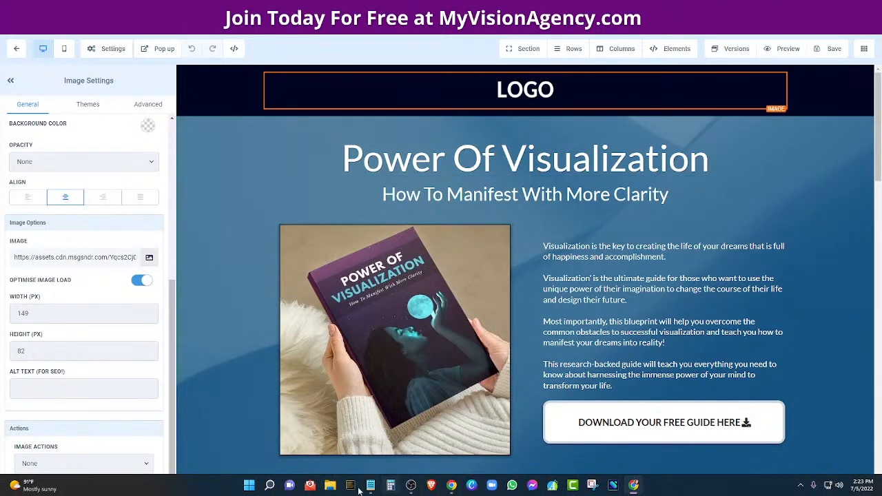
pyautogui.moveTo(371, 486)
pyautogui.click(403, 431)
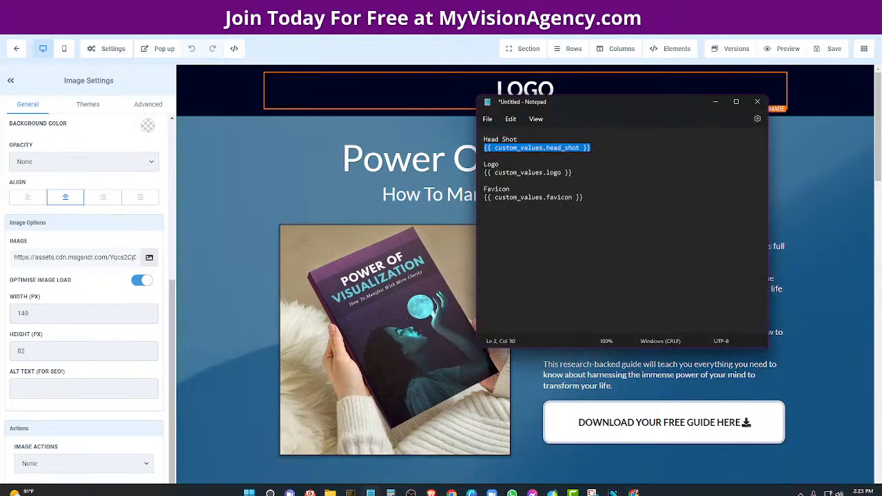
pyautogui.moveTo(574, 172); pyautogui.dragTo(483, 172)
pyautogui.hotkey('ctrl', 'c')
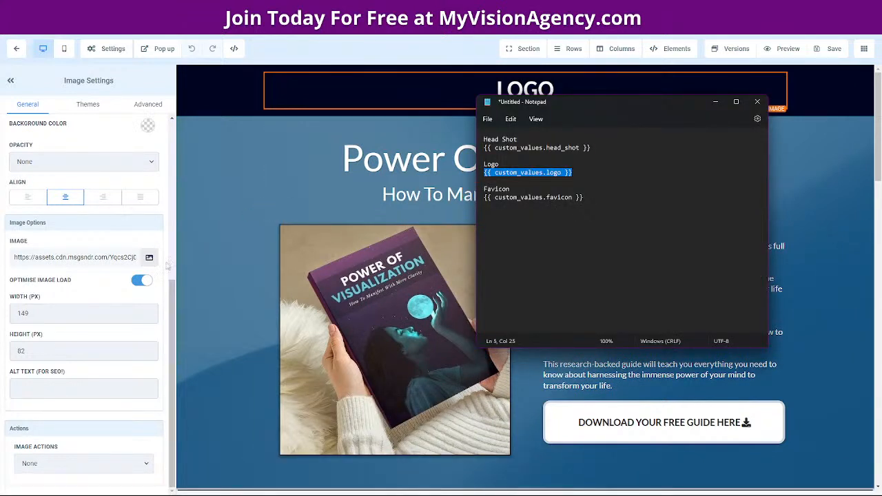
pyautogui.moveTo(11, 262); pyautogui.dragTo(148, 267)
pyautogui.hotkey('ctrl', 'v')
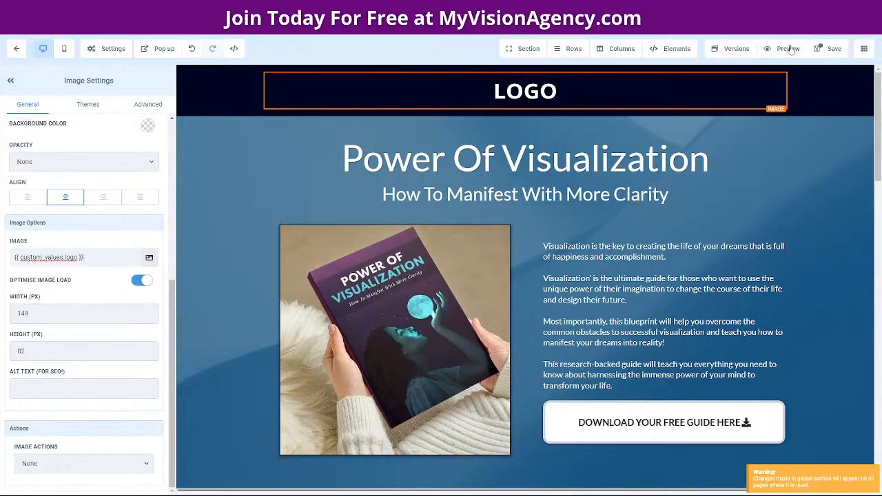
# Step: Save the page including its global header change, and check the options for saving the header as a section
pyautogui.click(829, 47)
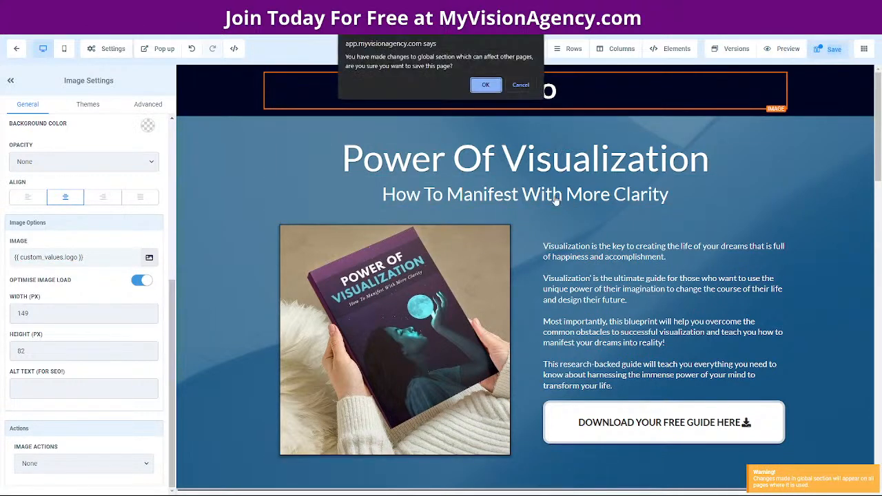
pyautogui.click(485, 85)
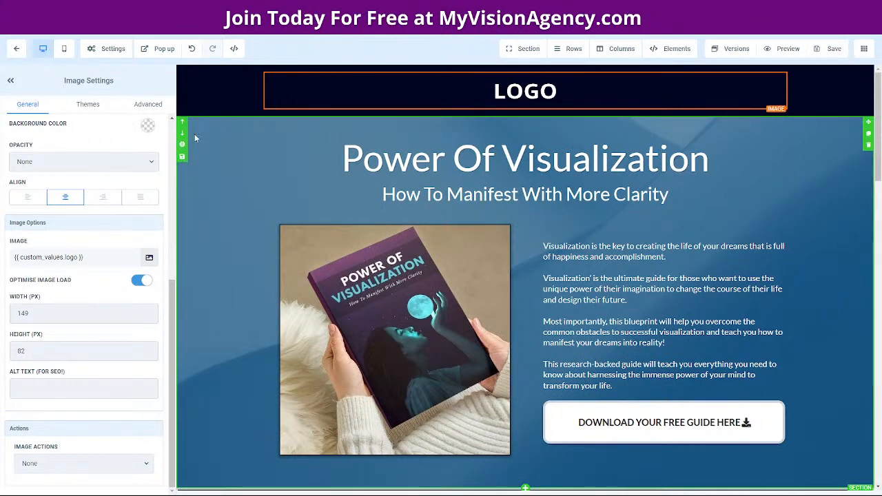
pyautogui.click(192, 112)
pyautogui.click(183, 105)
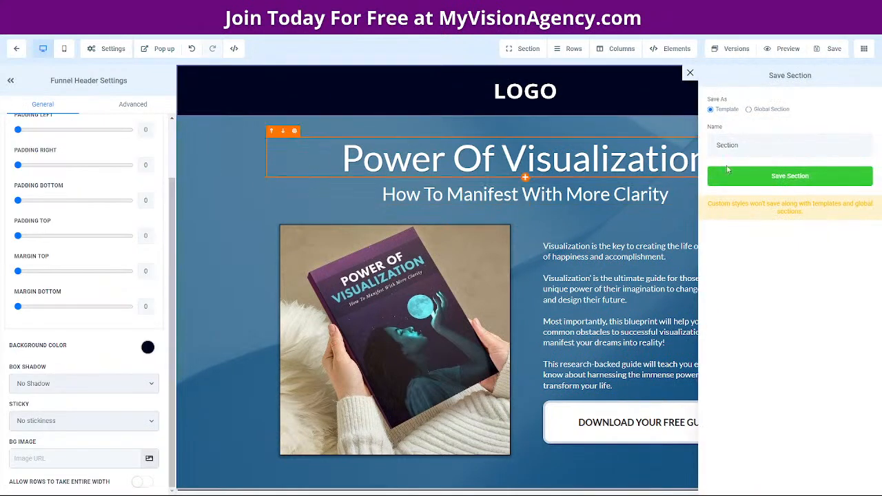
pyautogui.click(689, 73)
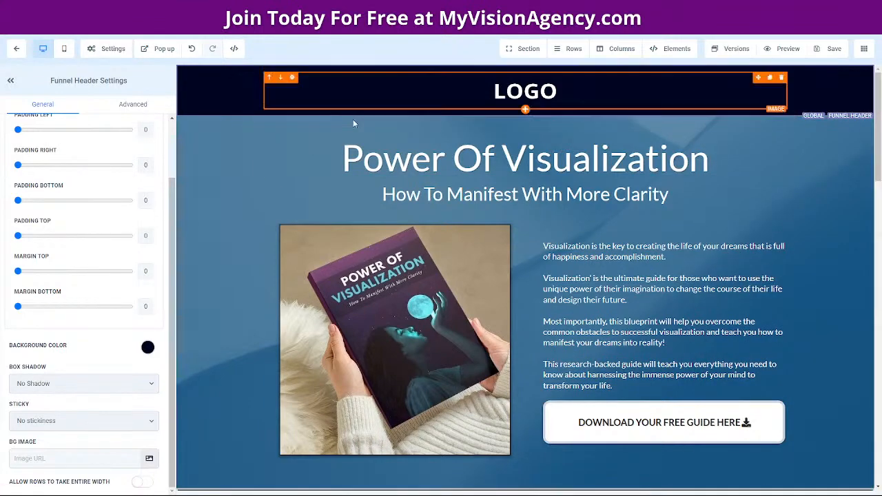
# Step: Copy the account name custom value {{location.name}} from the custom values list in Resources
pyautogui.scroll(-7, 468, 319)
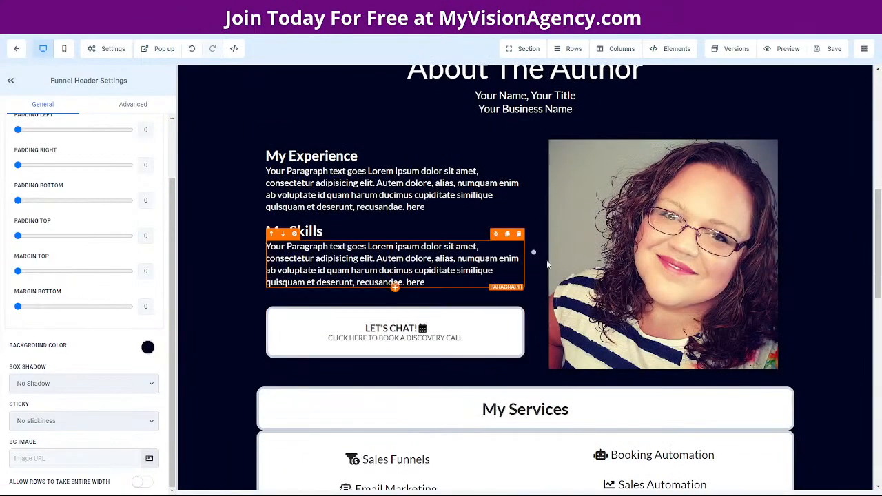
pyautogui.scroll(2, 533, 390)
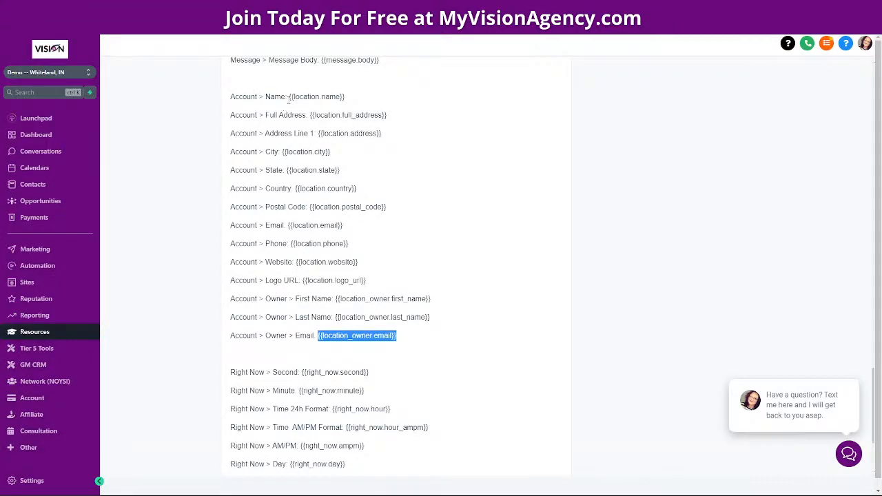
pyautogui.moveTo(288, 98); pyautogui.dragTo(350, 98)
pyautogui.hotkey('ctrl', 'c')
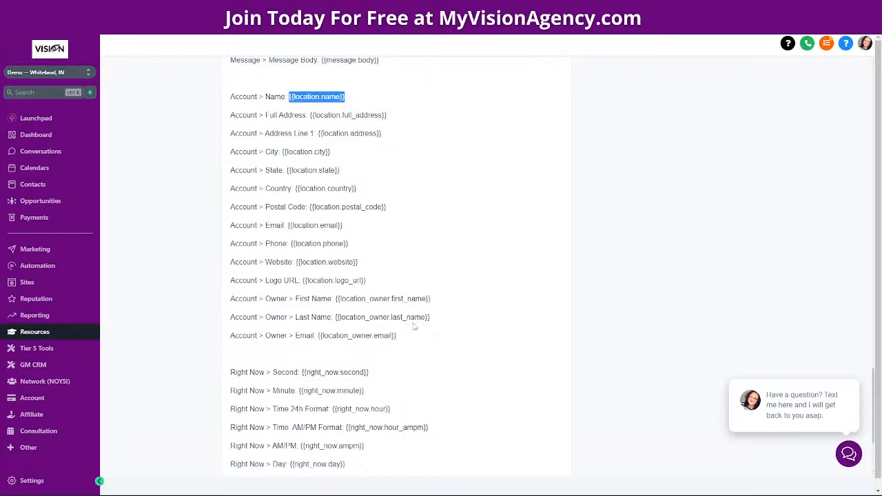
pyautogui.scroll(6, 406, 324)
pyautogui.scroll(6, 392, 320)
pyautogui.scroll(-2, 275, 271)
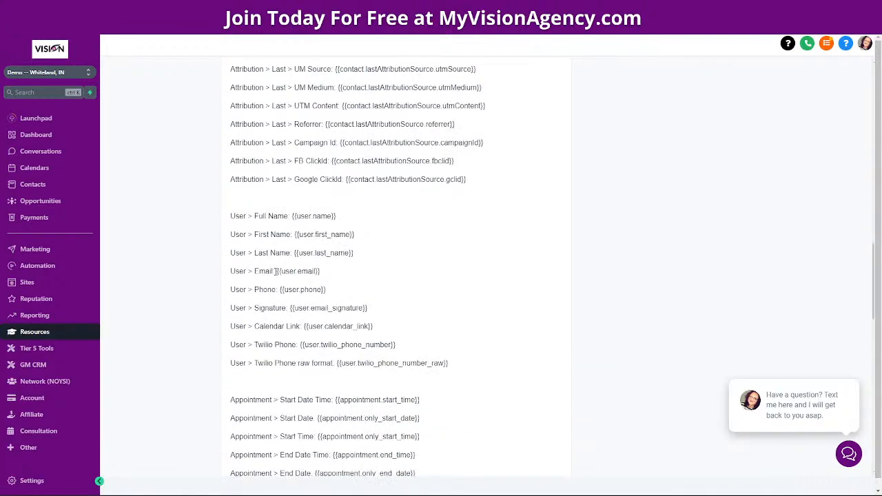
pyautogui.scroll(-5, 401, 429)
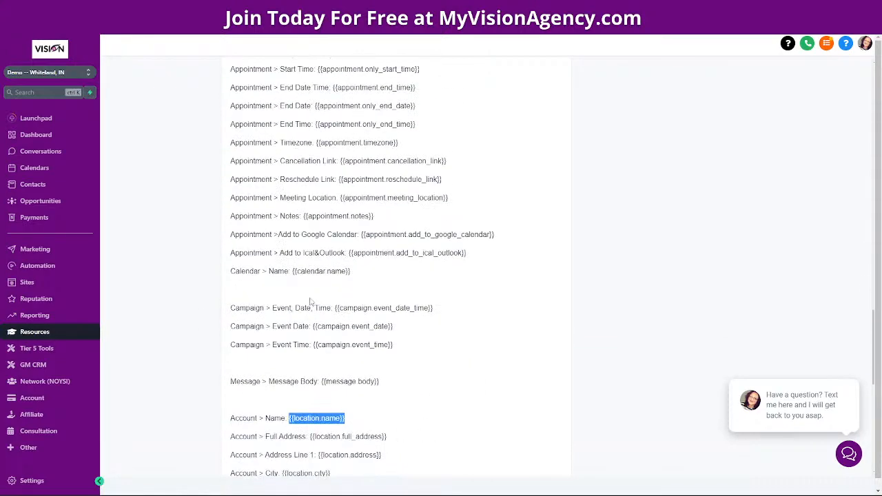
pyautogui.scroll(-1, 308, 336)
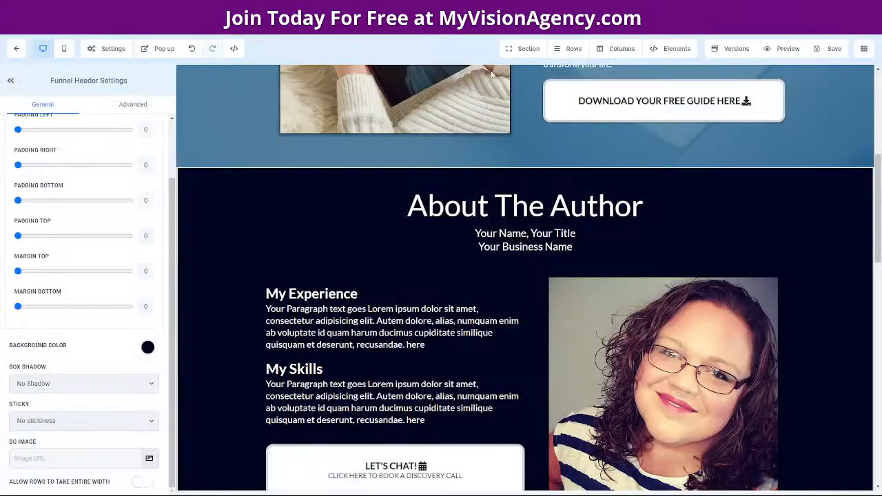
# Step: Replace "Your Business Name" under About The Author with {{location.name}} and save the page, accepting the global section change
pyautogui.moveTo(474, 233); pyautogui.dragTo(777, 246)
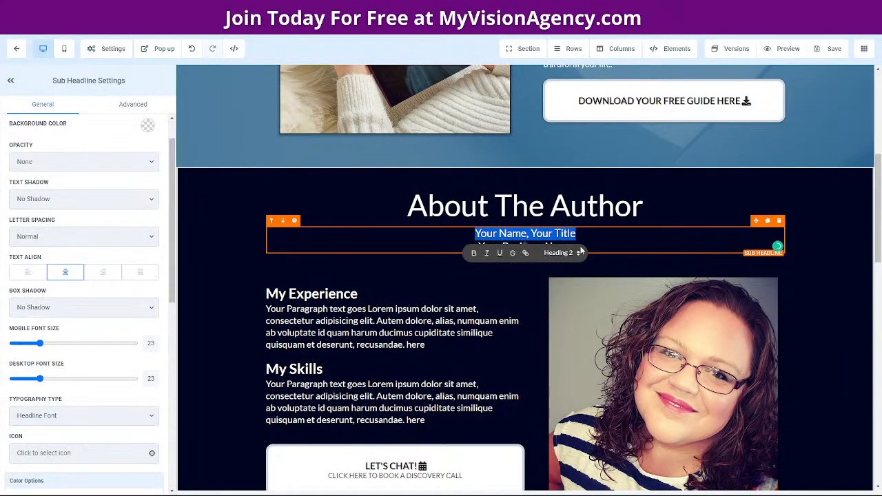
pyautogui.moveTo(576, 245); pyautogui.dragTo(475, 245)
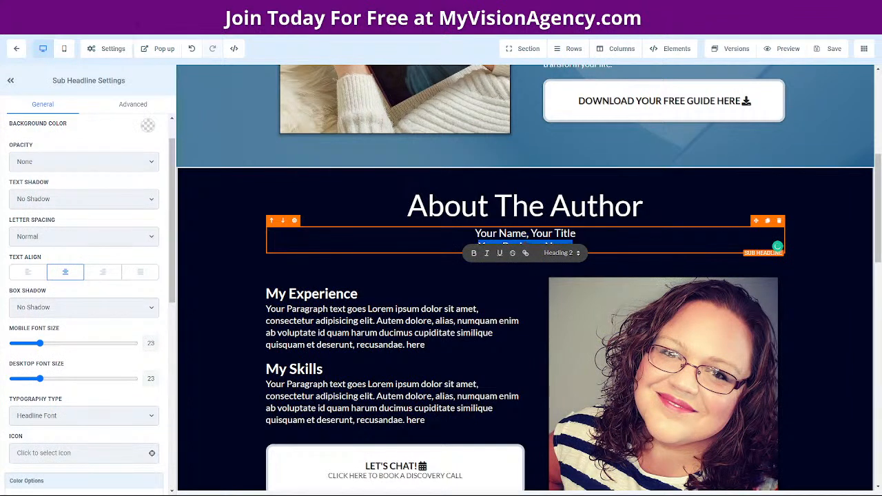
pyautogui.hotkey('ctrl', 'v')
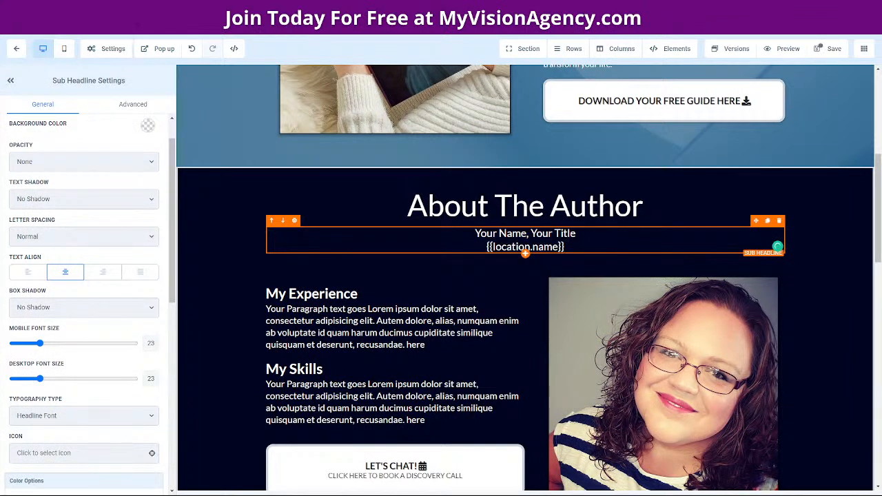
pyautogui.click(833, 48)
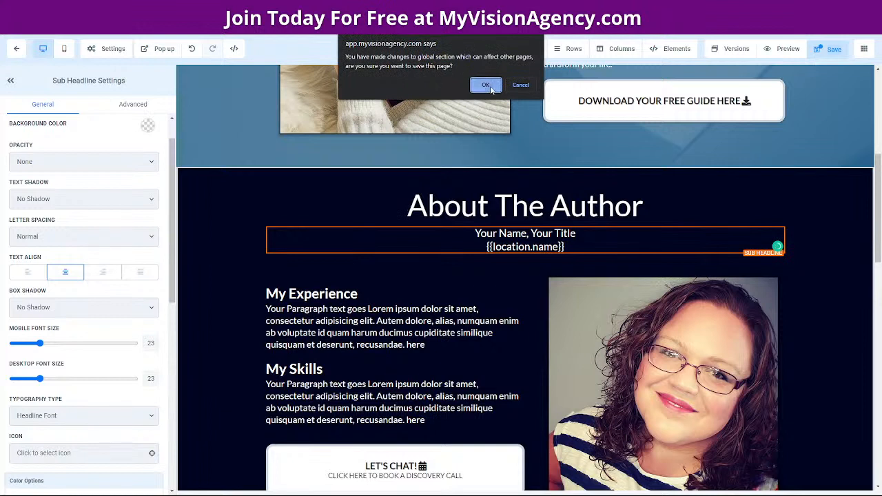
pyautogui.click(485, 85)
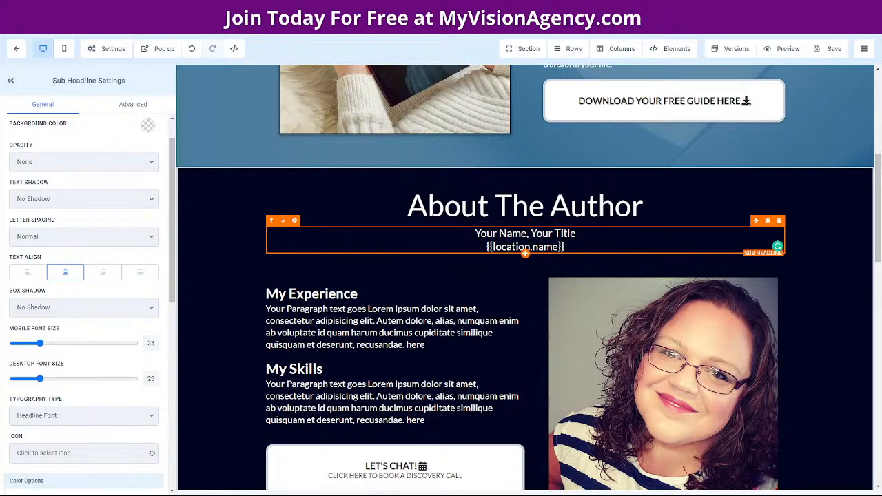
# Step: Preview the saved page, closing its opt-in popup to check the About The Author section
pyautogui.moveTo(576, 233); pyautogui.dragTo(449, 228)
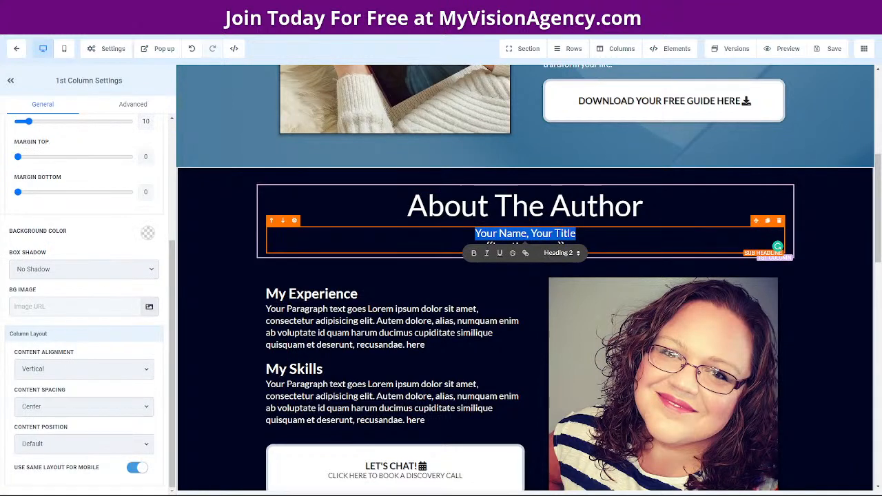
pyautogui.click(830, 49)
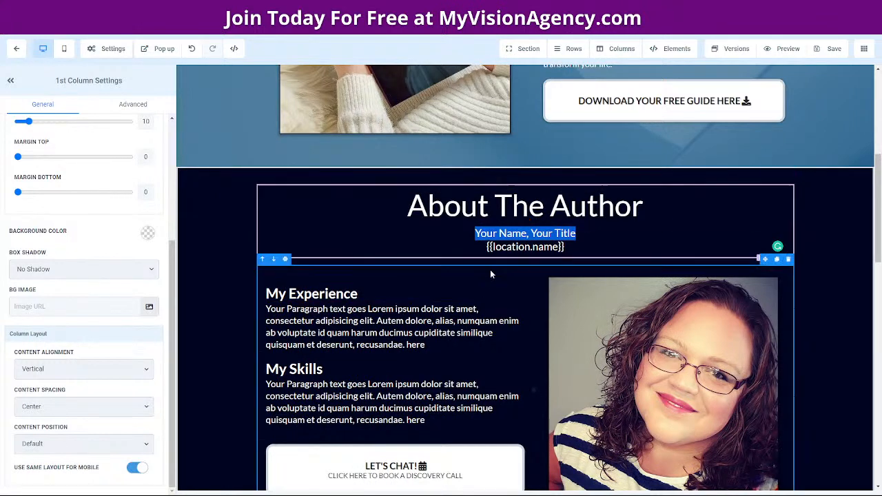
pyautogui.click(785, 48)
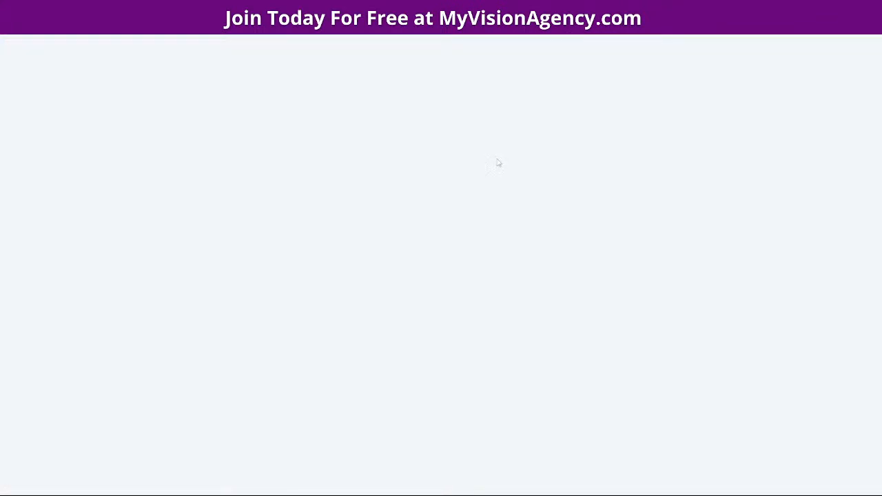
pyautogui.scroll(-5, 531, 194)
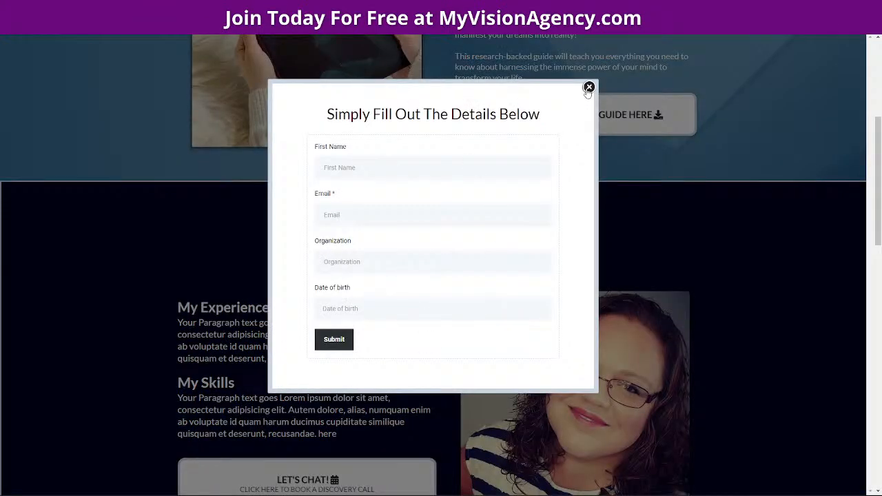
pyautogui.click(589, 86)
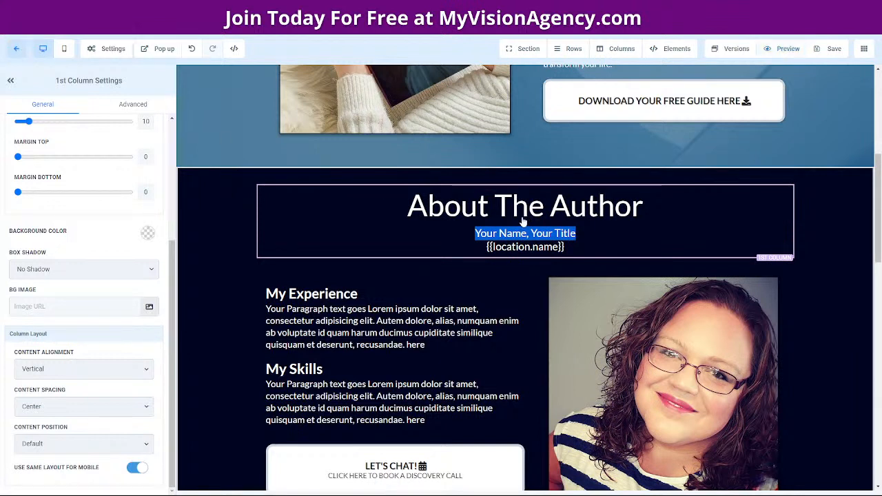
pyautogui.click(778, 49)
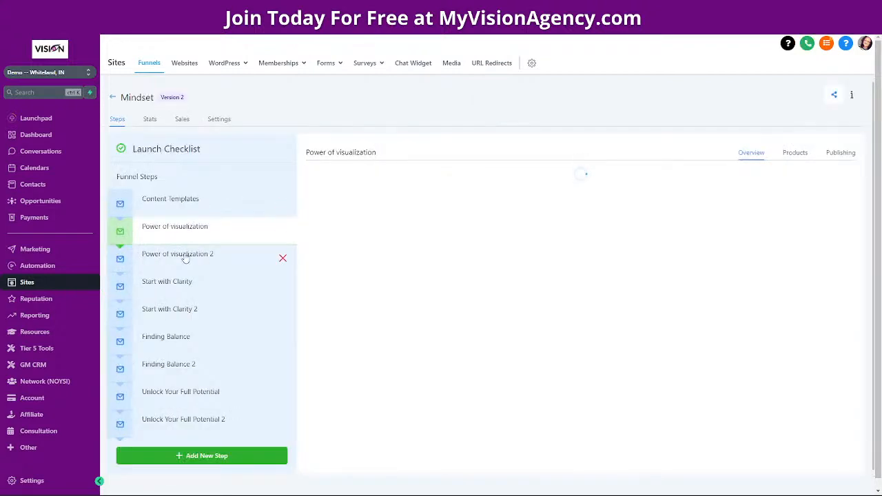
# Step: Open the Mindset funnel's Power of visualization 2 page for editing in a new tab
pyautogui.click(183, 255)
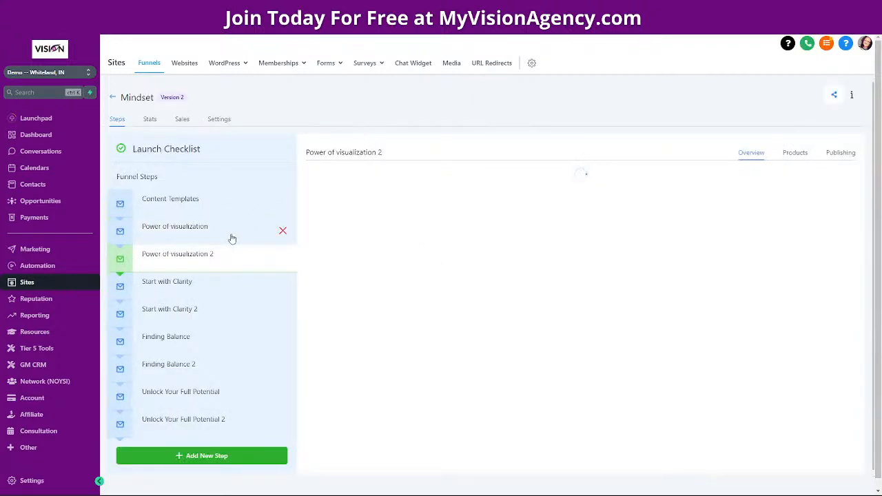
pyautogui.click(331, 321)
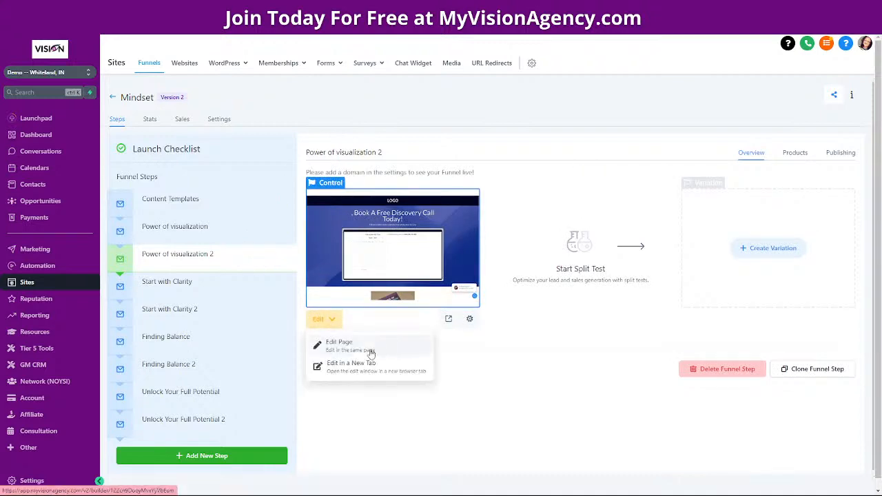
pyautogui.click(353, 365)
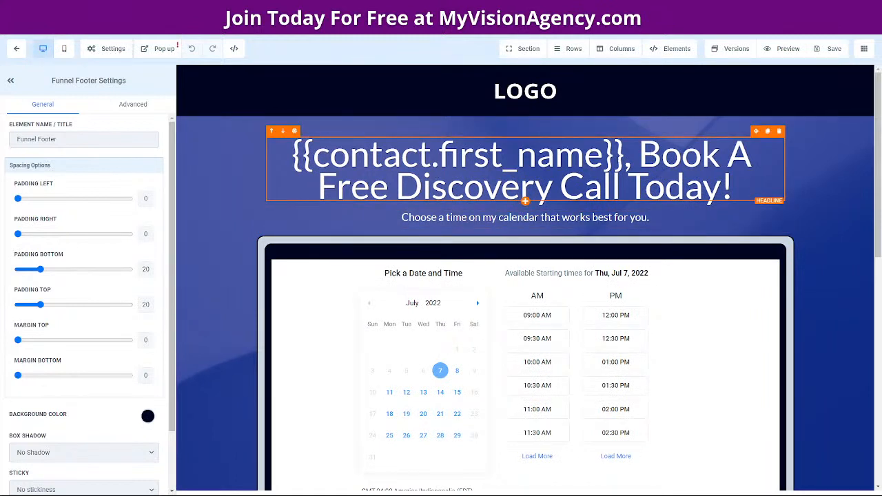
# Step: Compare the headline's {{contact.first_name}} placeholder with the first name entry in the Resources custom values list
pyautogui.moveTo(625, 157); pyautogui.dragTo(288, 154)
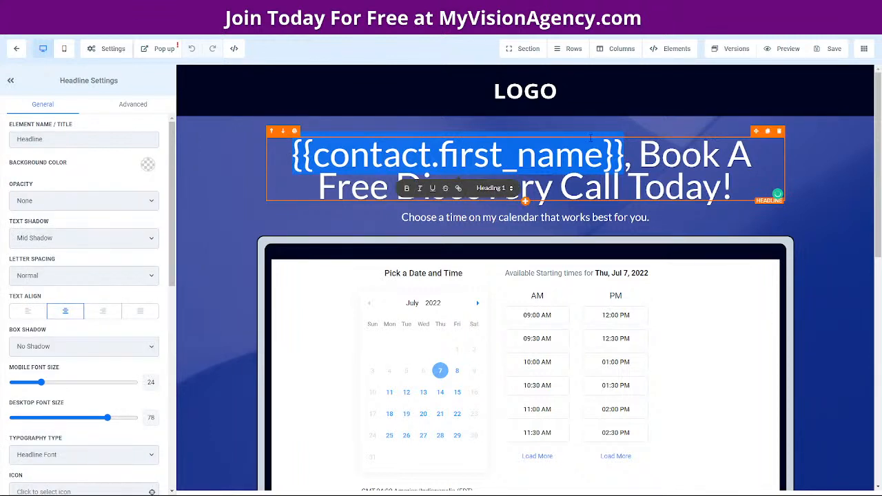
pyautogui.moveTo(625, 156); pyautogui.dragTo(291, 154)
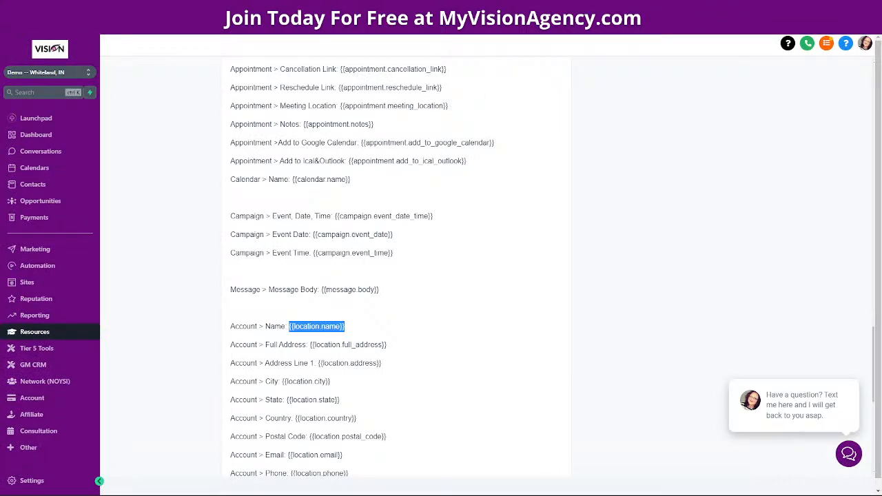
pyautogui.scroll(-5, 318, 335)
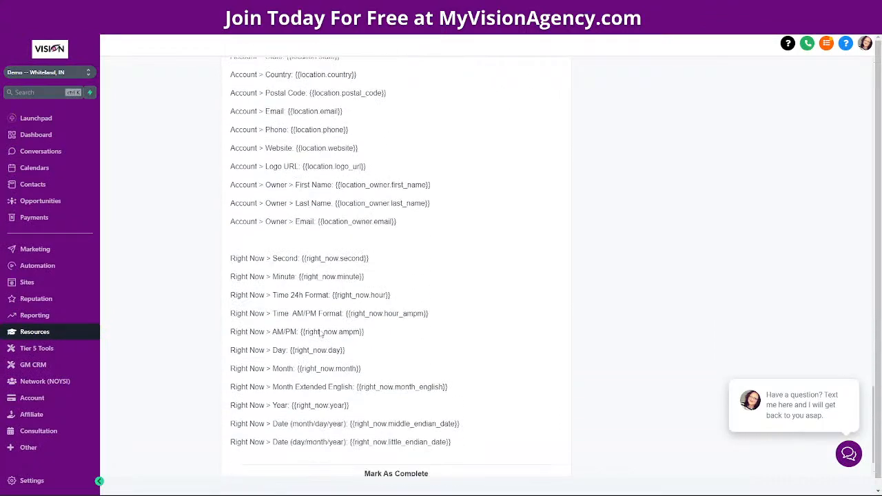
pyautogui.scroll(20, 318, 336)
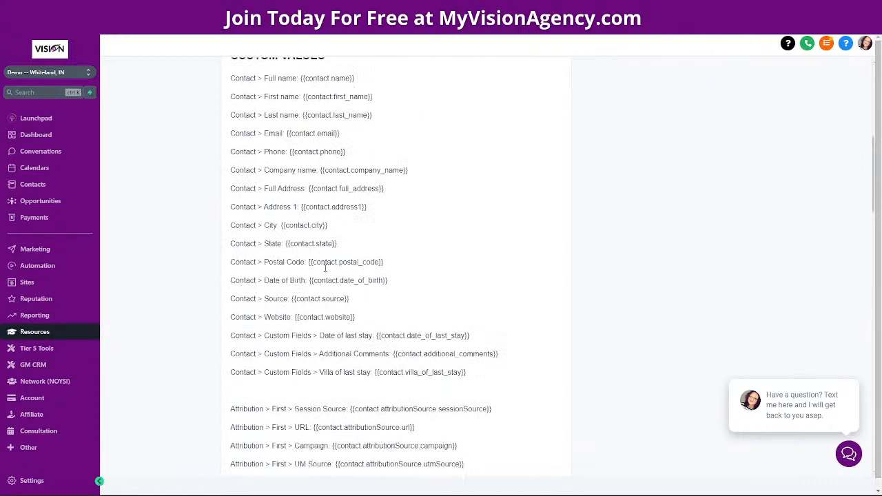
pyautogui.scroll(2, 297, 370)
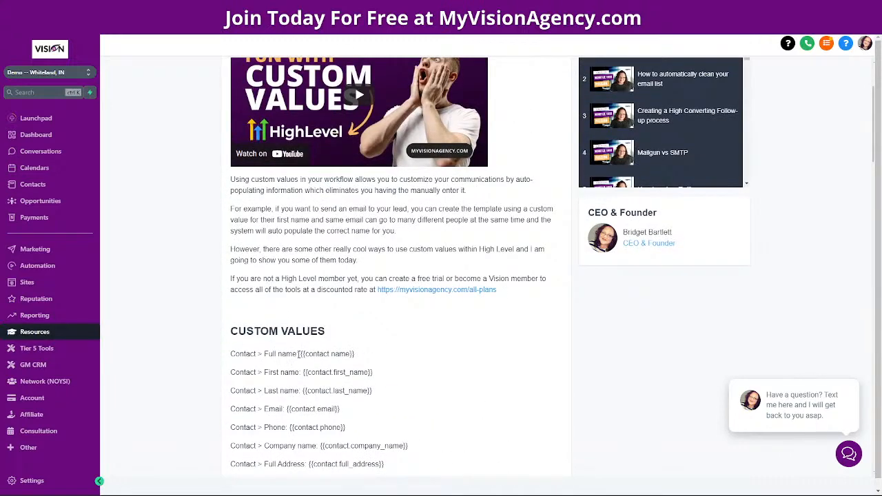
pyautogui.scroll(-2, 342, 358)
pyautogui.moveTo(376, 236); pyautogui.dragTo(301, 234)
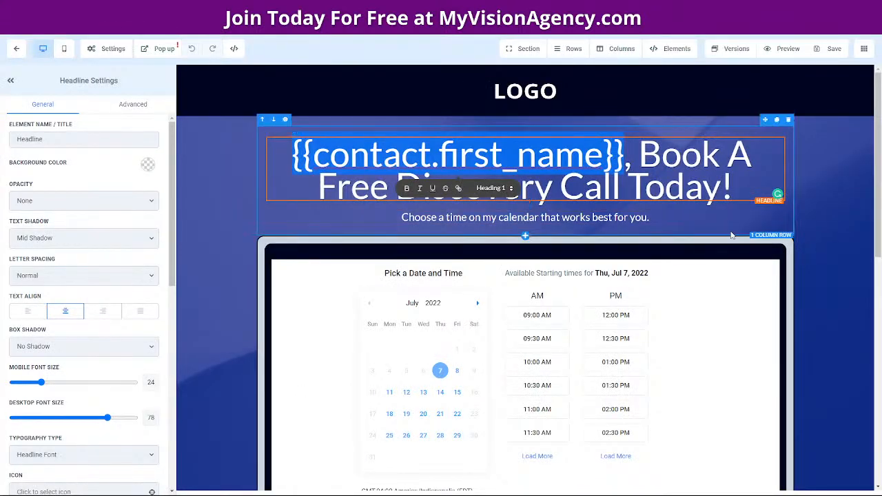
# Step: Add a sub-headline element directly below the Book A Free Discovery Call headline
pyautogui.click(766, 255)
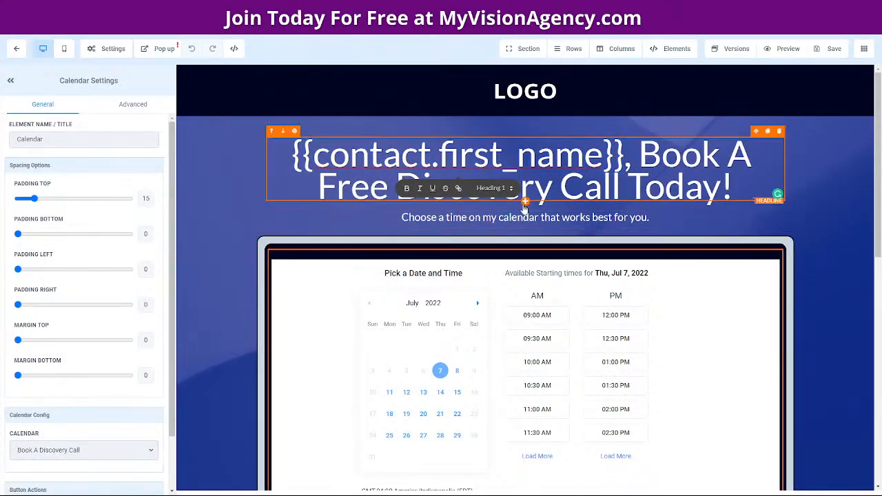
pyautogui.click(525, 201)
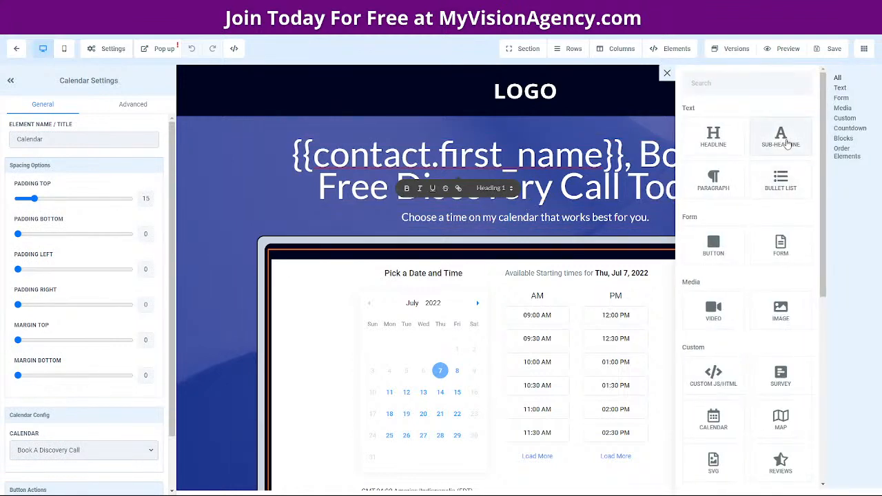
pyautogui.moveTo(781, 135); pyautogui.dragTo(598, 214)
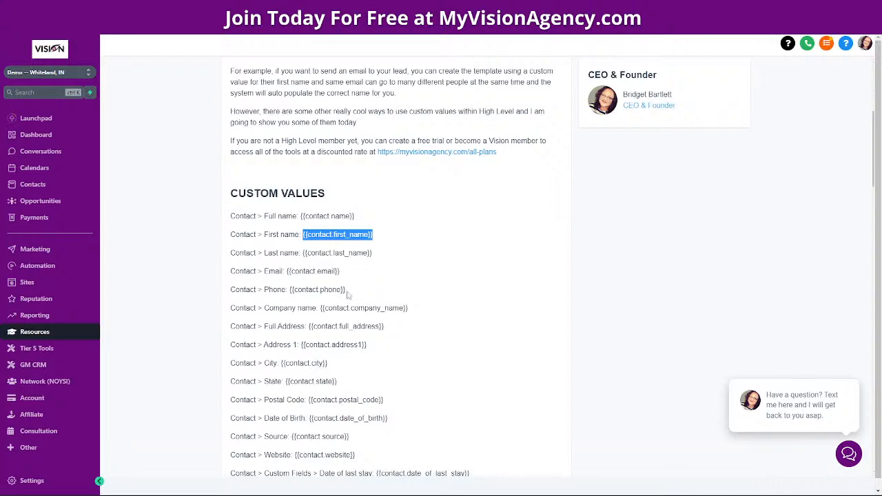
# Step: Replace the sub-headline's sample text with the contact email custom value {{contact.email}}, copied from the Resources custom values list
pyautogui.scroll(-2, 348, 294)
pyautogui.moveTo(341, 180); pyautogui.dragTo(287, 184)
pyautogui.hotkey('ctrl', 'c')
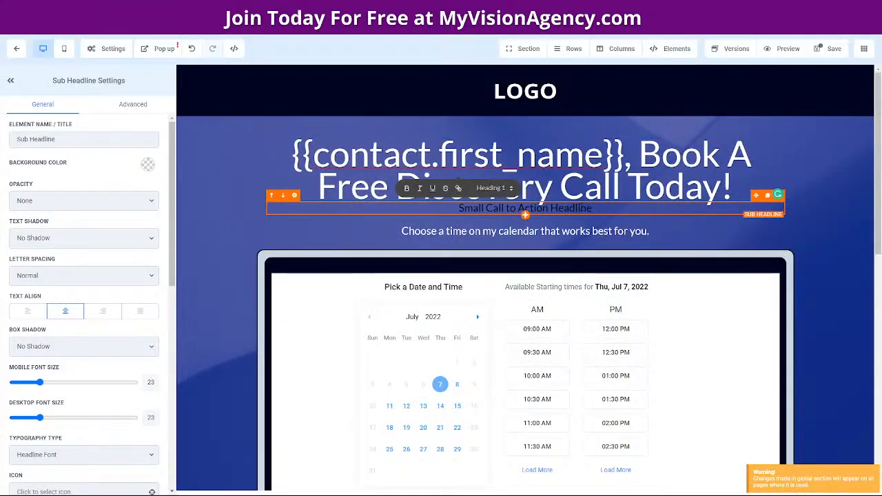
pyautogui.moveTo(592, 208); pyautogui.dragTo(459, 208)
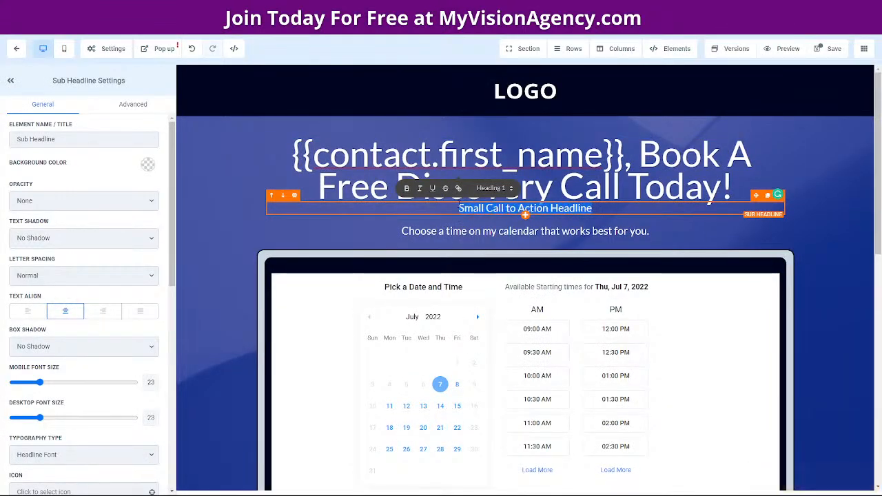
pyautogui.hotkey('ctrl', 'v')
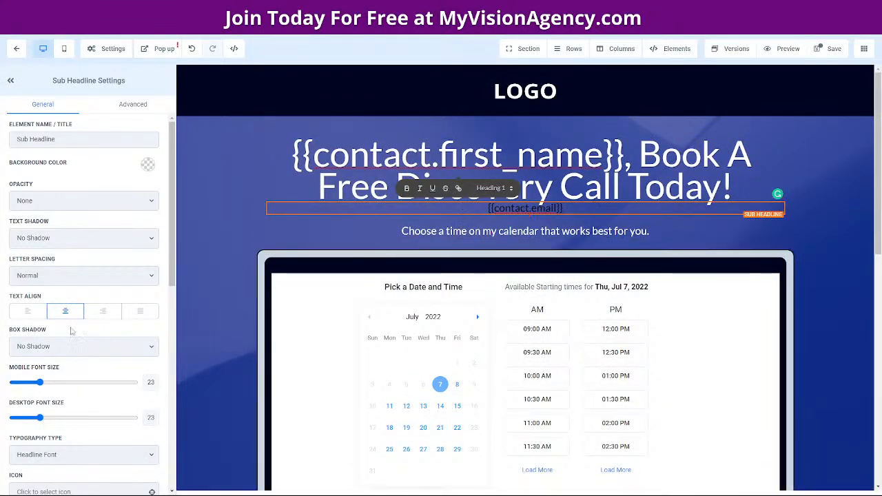
# Step: Set the sub-headline's text color to white
pyautogui.scroll(-1, 71, 331)
pyautogui.scroll(1, 131, 219)
pyautogui.scroll(-5, 107, 372)
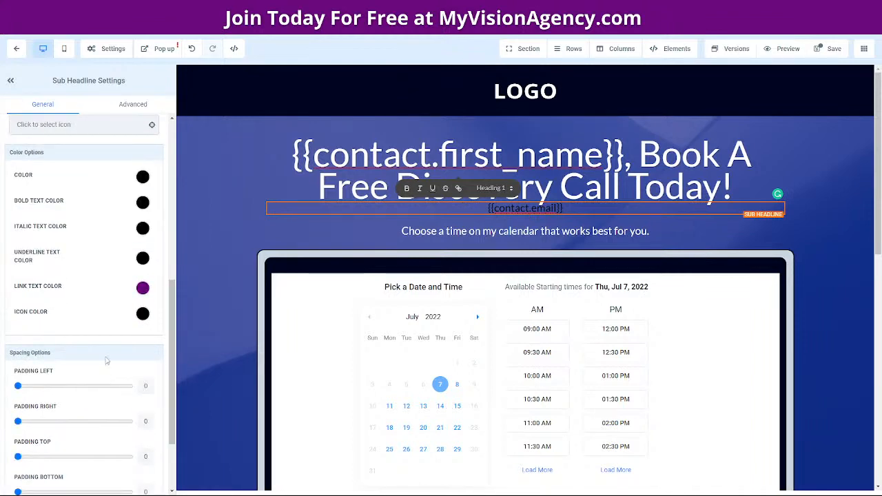
pyautogui.click(142, 176)
pyautogui.click(55, 198)
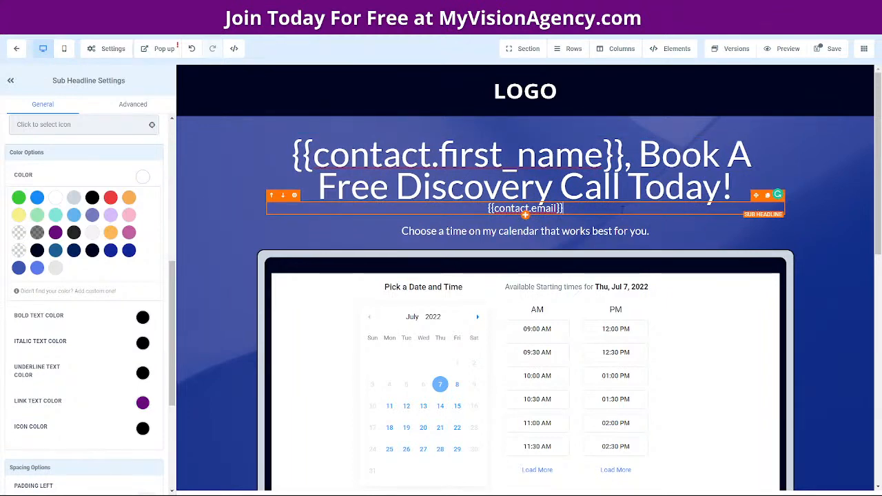
# Step: Add {{contact.date_of_birth}} from the Resources custom values list as the sub-headline's second line and start a third line
pyautogui.press('Return')
pyautogui.click(275, 8)
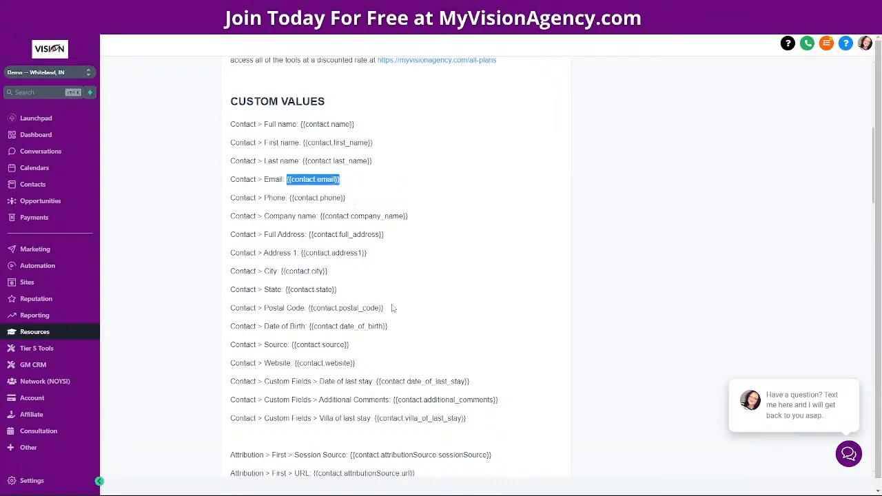
pyautogui.moveTo(393, 328); pyautogui.dragTo(312, 329)
pyautogui.hotkey('ctrl', 'c')
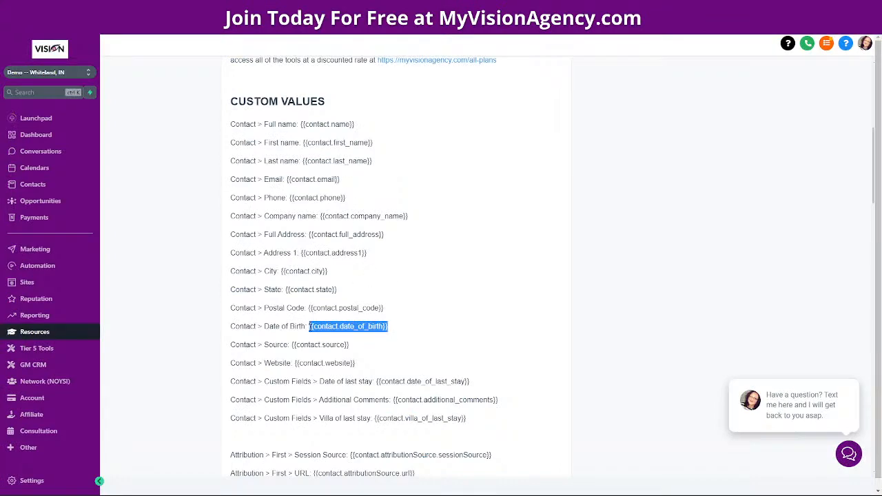
pyautogui.click(513, 9)
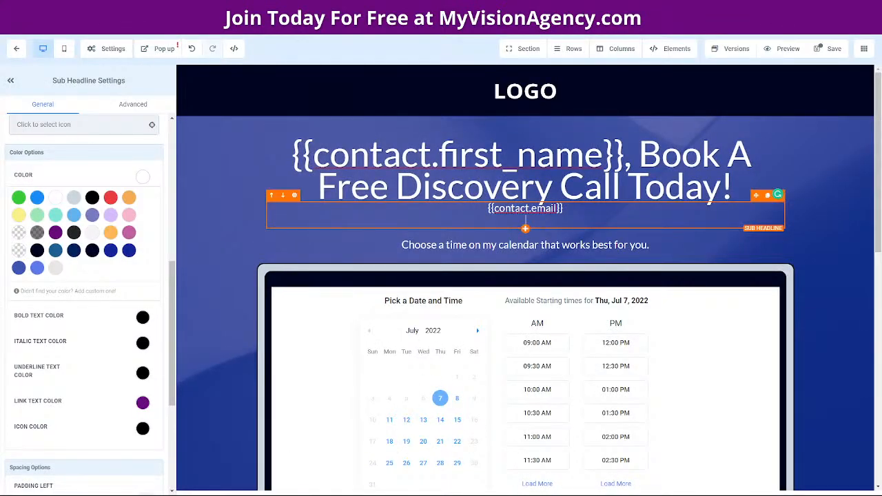
pyautogui.hotkey('ctrl', 'v')
pyautogui.press('Return')
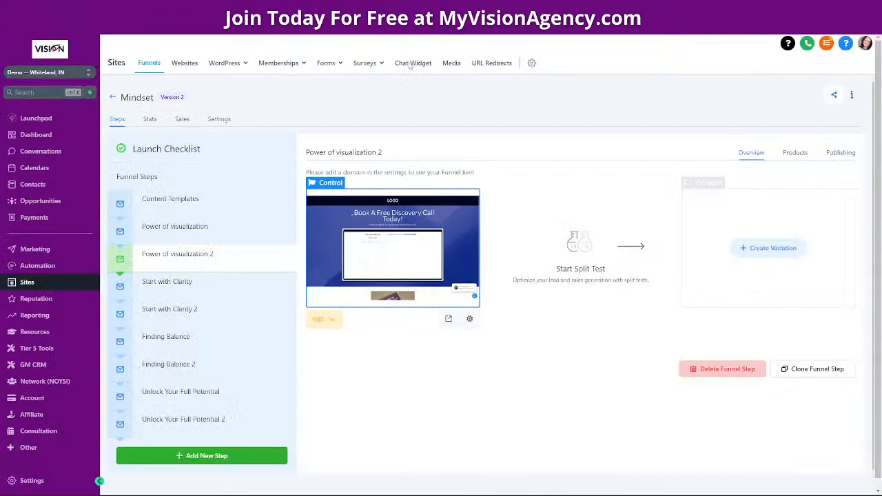
# Step: Search the form builder for "form" and open Form 25 to check its fields
pyautogui.moveTo(333, 66)
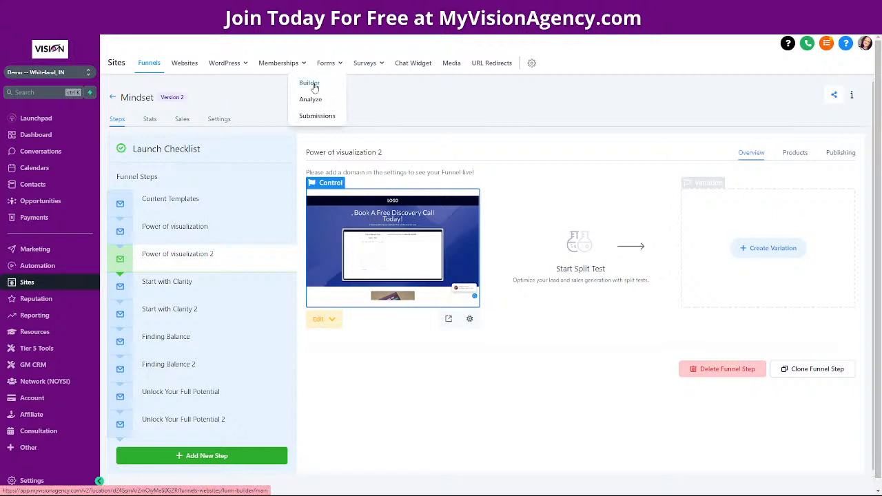
pyautogui.click(307, 82)
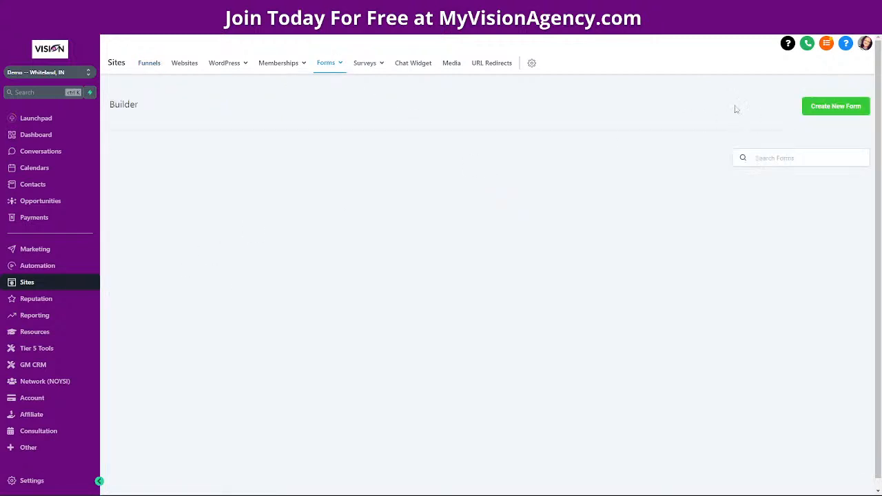
pyautogui.click(746, 158)
pyautogui.write('Form')
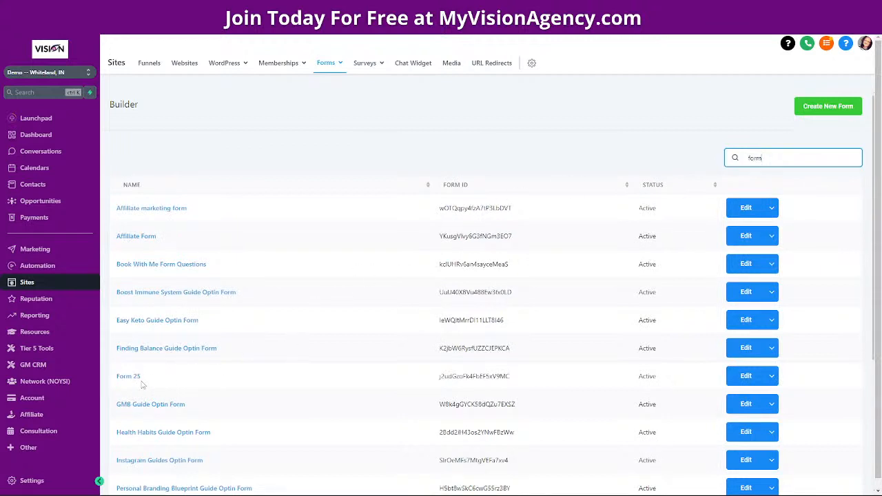
pyautogui.click(114, 373)
pyautogui.click(128, 376)
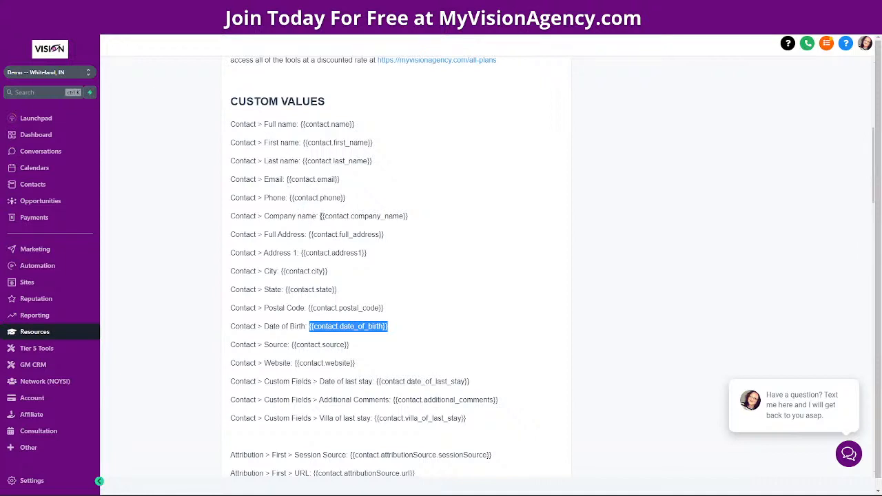
# Step: Add {{contact.company_name}} as the sub-headline's third line and color the sub-headline text orange
pyautogui.moveTo(320, 216); pyautogui.dragTo(410, 218)
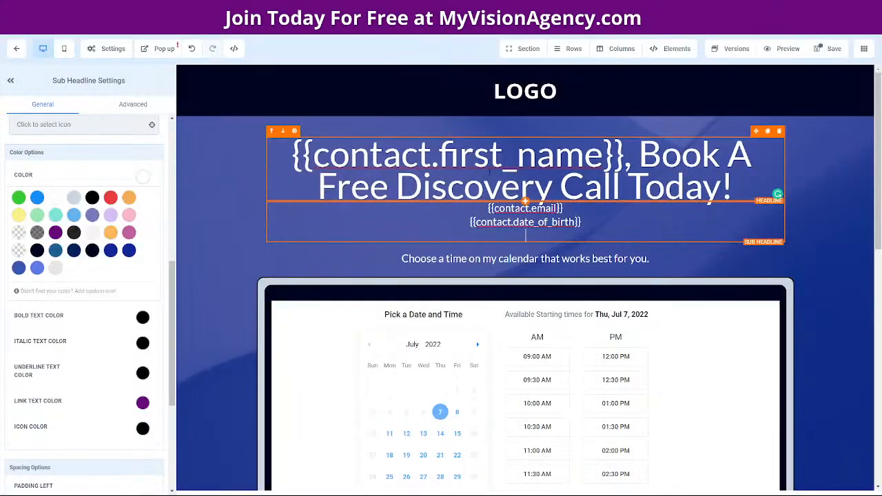
pyautogui.write('{{contact.company_name}}')
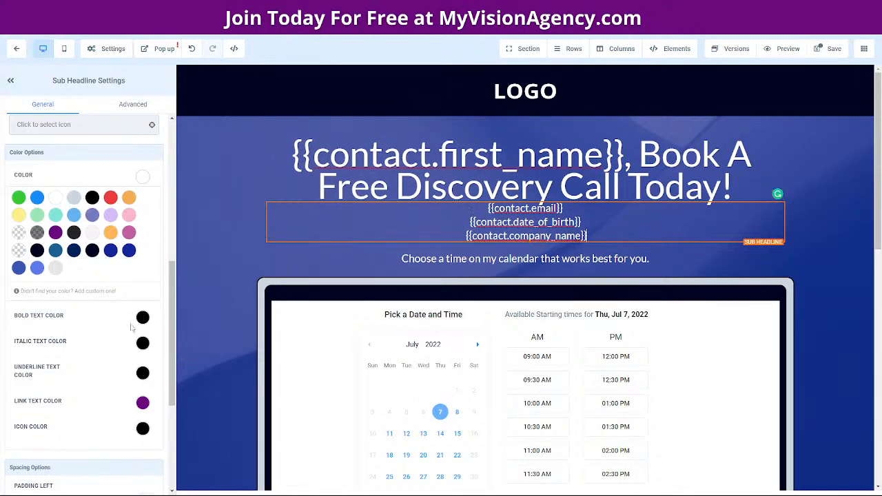
pyautogui.scroll(-4, 72, 415)
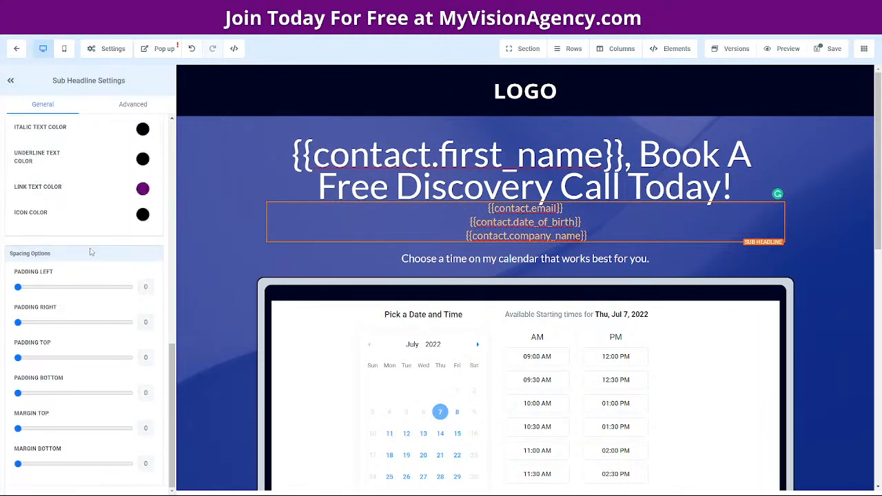
# Step: Set the sub-headline's desktop font size to 35 and save the page, accepting the global section changes
pyautogui.scroll(4, 88, 253)
pyautogui.scroll(1, 78, 253)
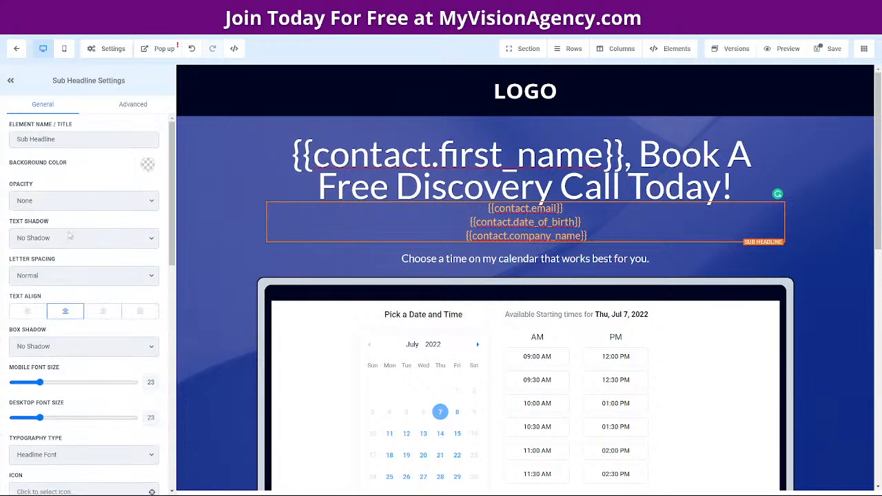
pyautogui.moveTo(40, 418); pyautogui.dragTo(54, 419)
pyautogui.click(821, 50)
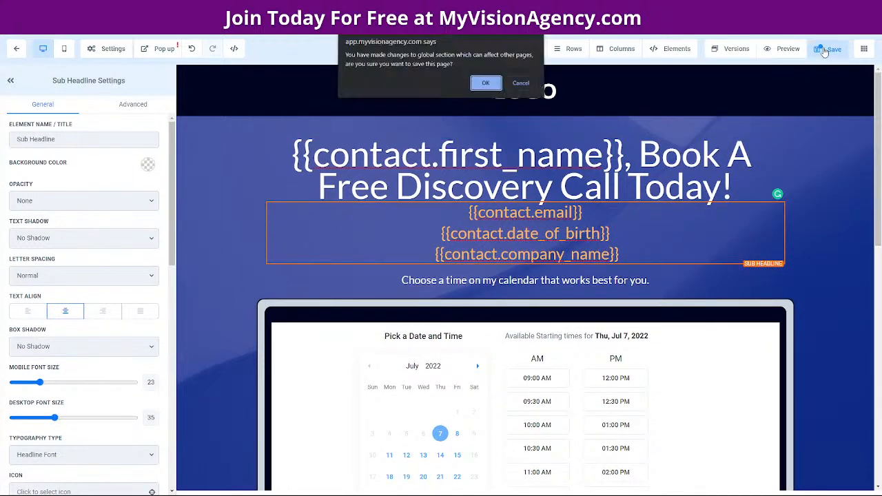
pyautogui.click(486, 84)
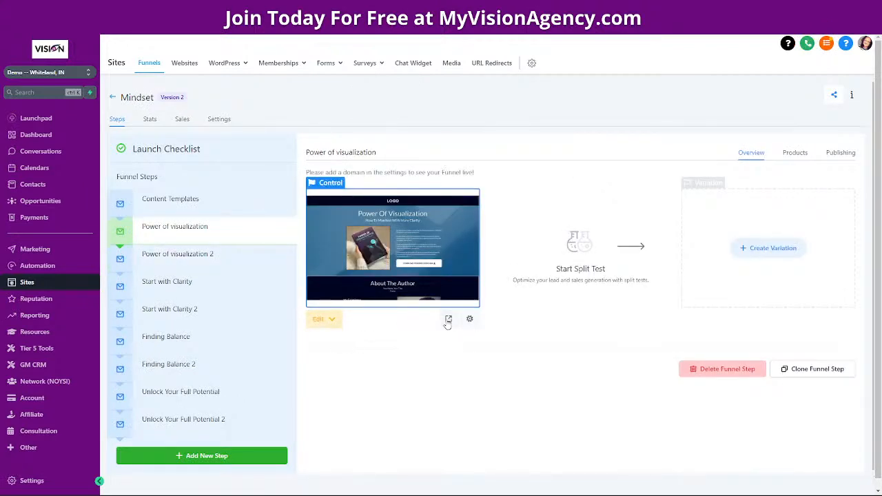
# Step: Preview the Power of visualization page and open its free guide opt-in form
pyautogui.click(448, 319)
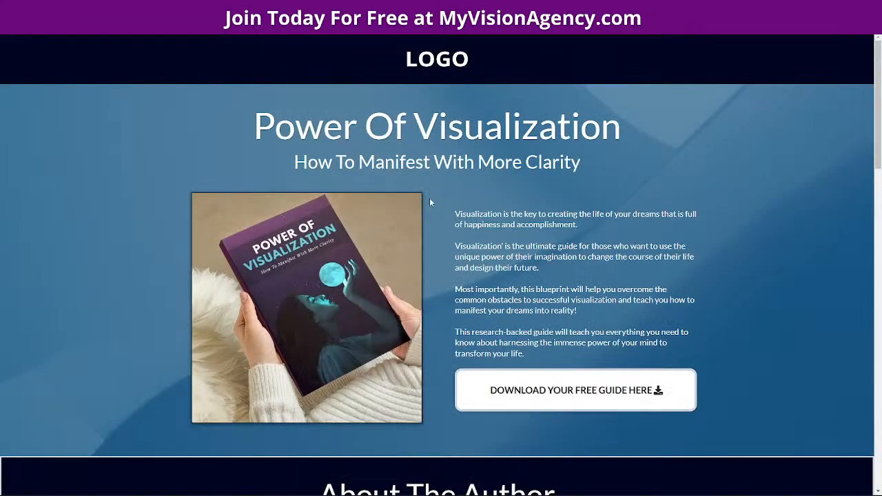
pyautogui.click(541, 387)
# Step: Fill in the opt-in form's first name and email, and set the organization to Vision Marketing and Design LLC
pyautogui.click(394, 174)
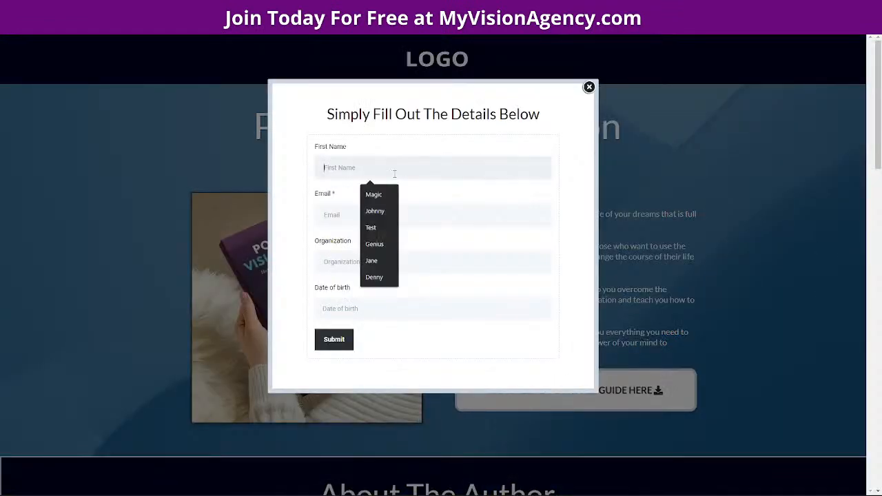
pyautogui.write('Bridgett')
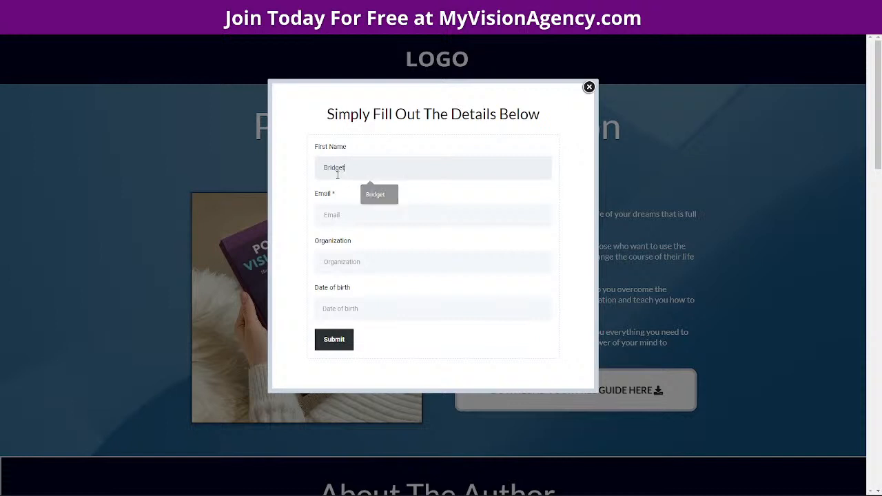
pyautogui.press('Tab')
pyautogui.write('vision')
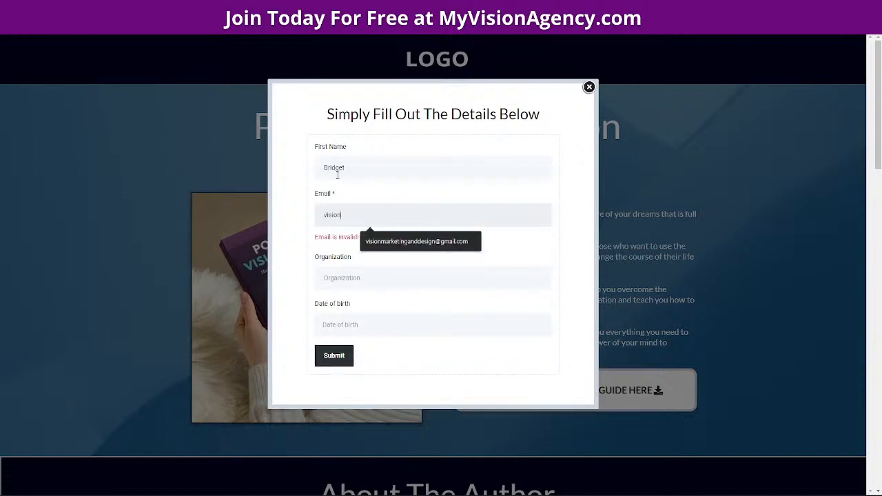
pyautogui.click(436, 242)
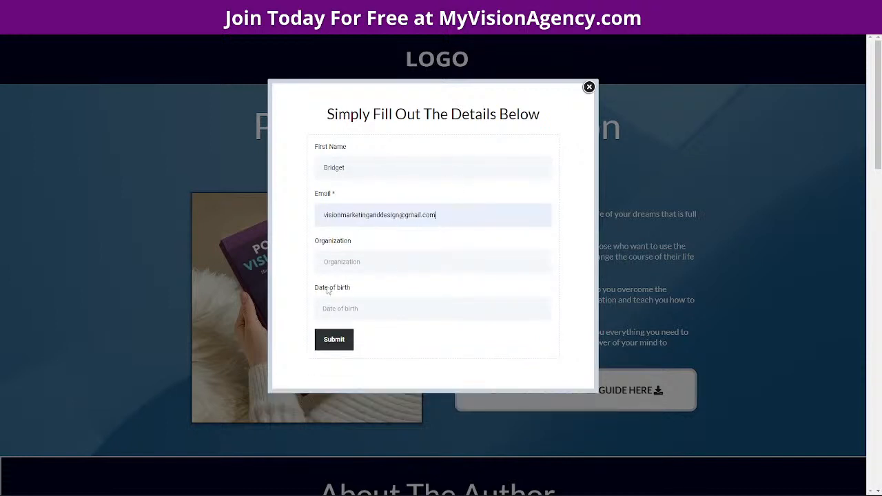
pyautogui.click(364, 259)
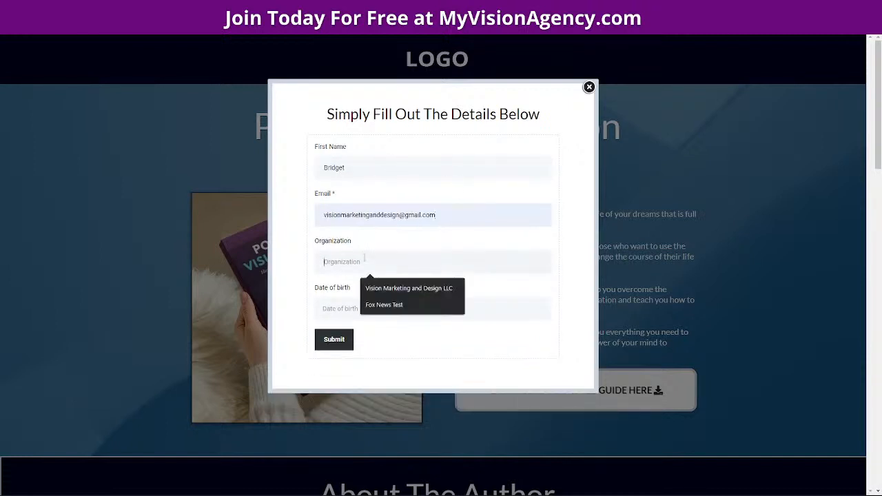
pyautogui.click(413, 288)
# Step: Pick a month and day for the opt-in form's Date of birth field
pyautogui.click(345, 308)
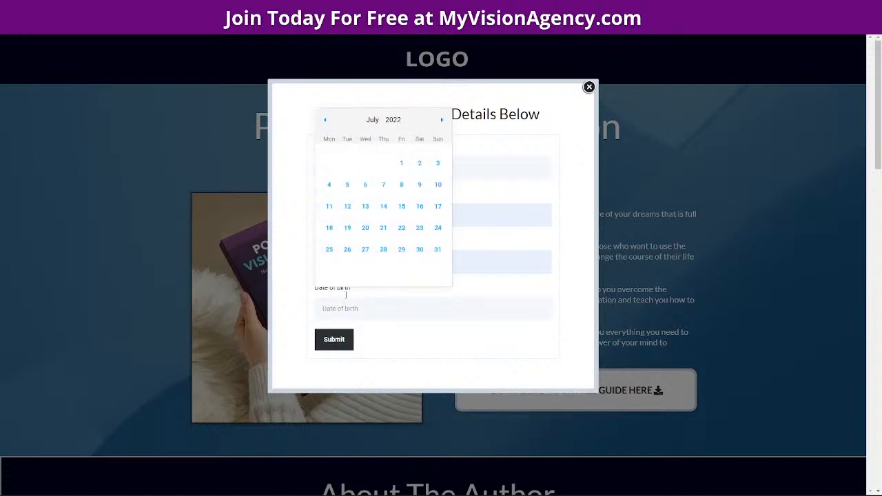
pyautogui.click(371, 121)
pyautogui.click(379, 157)
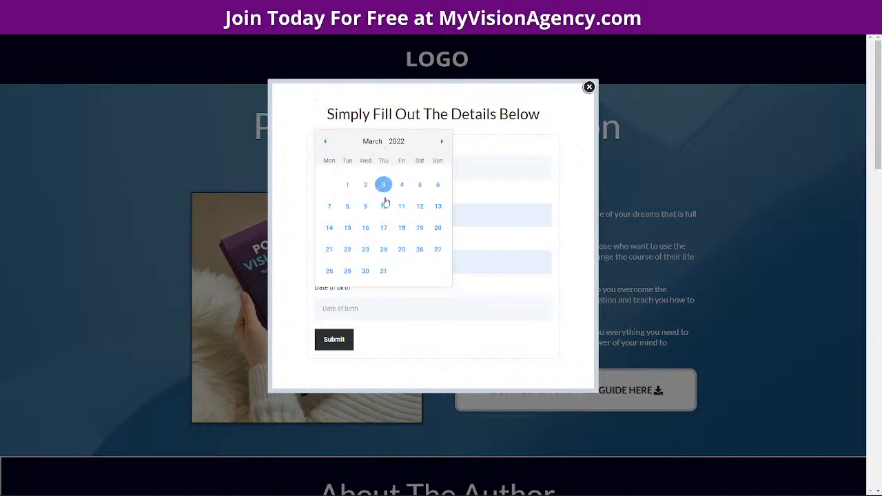
pyautogui.click(438, 206)
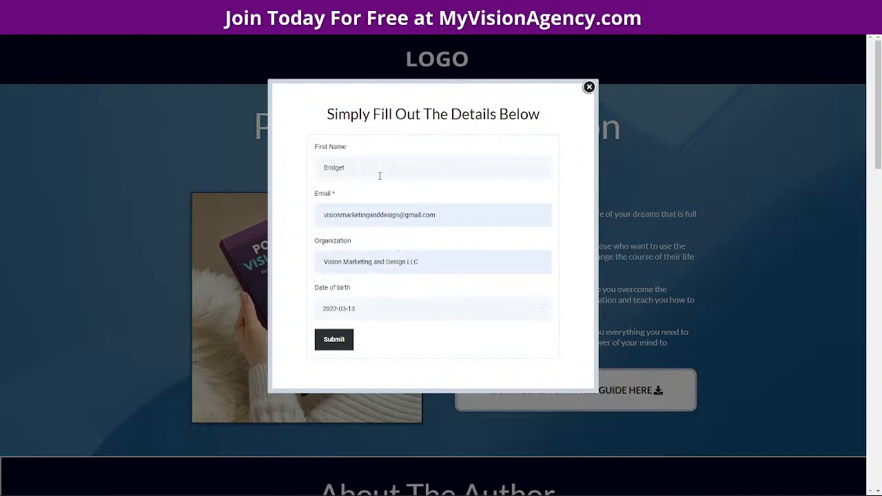
pyautogui.click(355, 310)
pyautogui.click(396, 336)
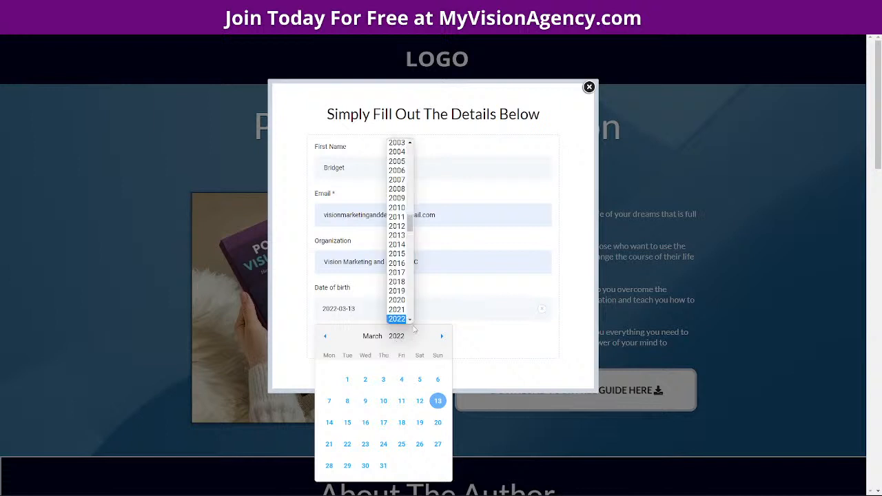
pyautogui.scroll(-7, 399, 262)
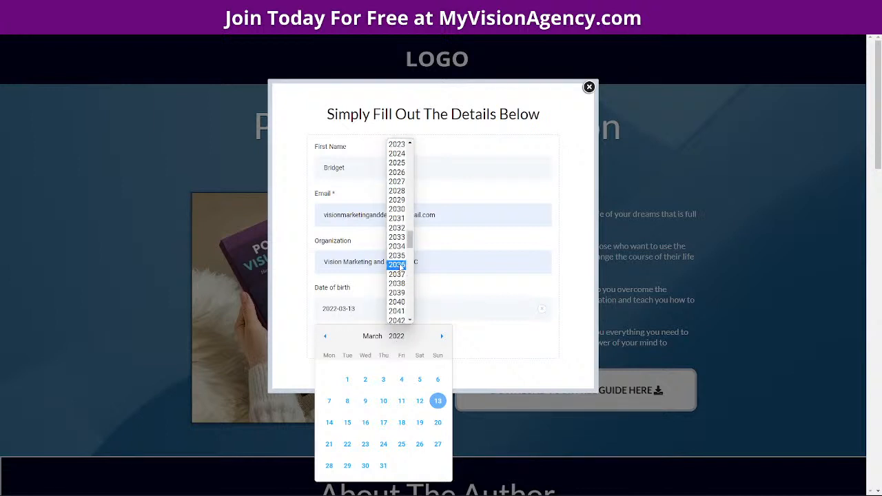
pyautogui.scroll(-14, 400, 258)
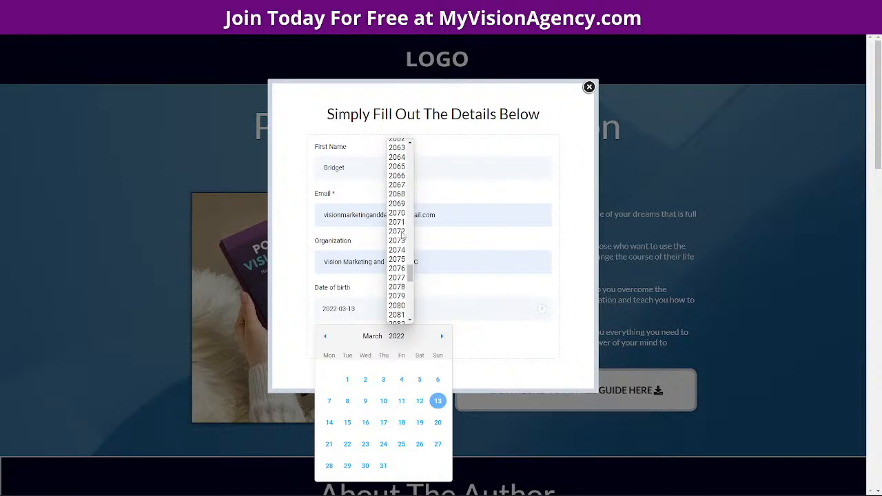
pyautogui.click(397, 295)
pyautogui.click(505, 370)
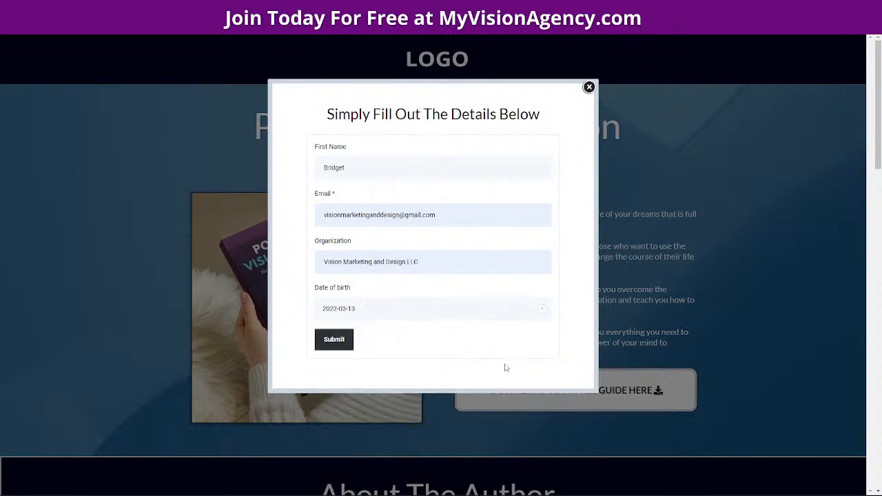
# Step: Try to change the year in the opt-in form's Date of birth calendar
pyautogui.click(347, 310)
pyautogui.click(396, 336)
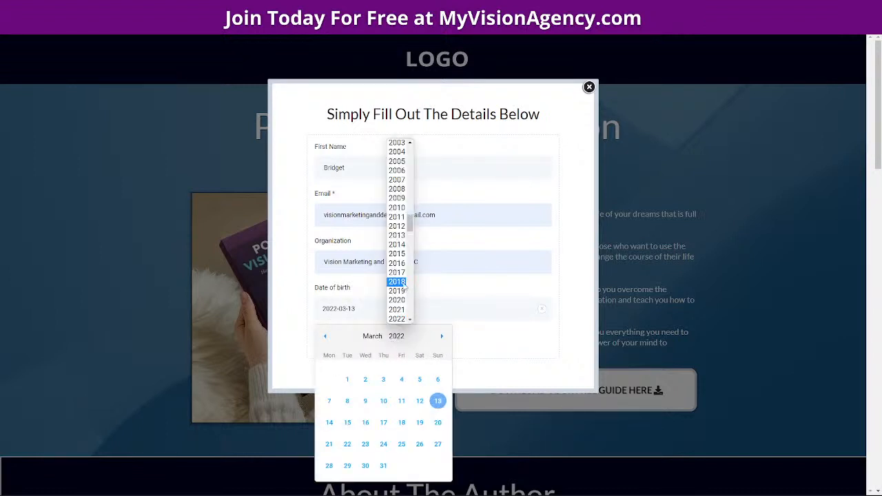
pyautogui.scroll(-7, 405, 289)
pyautogui.scroll(-13, 399, 255)
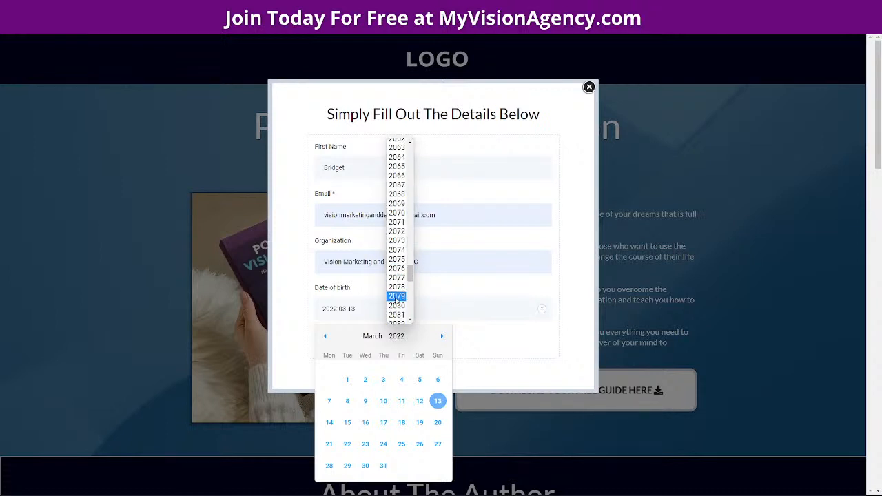
pyautogui.click(397, 297)
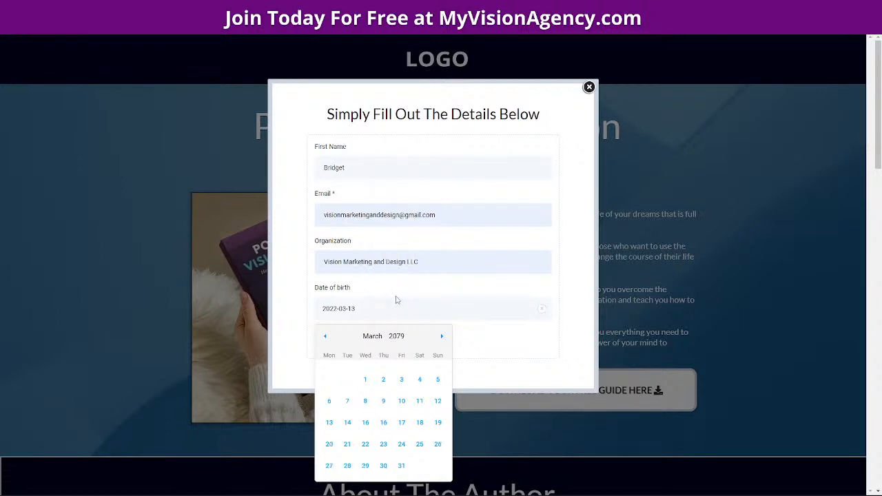
pyautogui.click(396, 337)
pyautogui.scroll(5, 398, 289)
pyautogui.scroll(6, 398, 281)
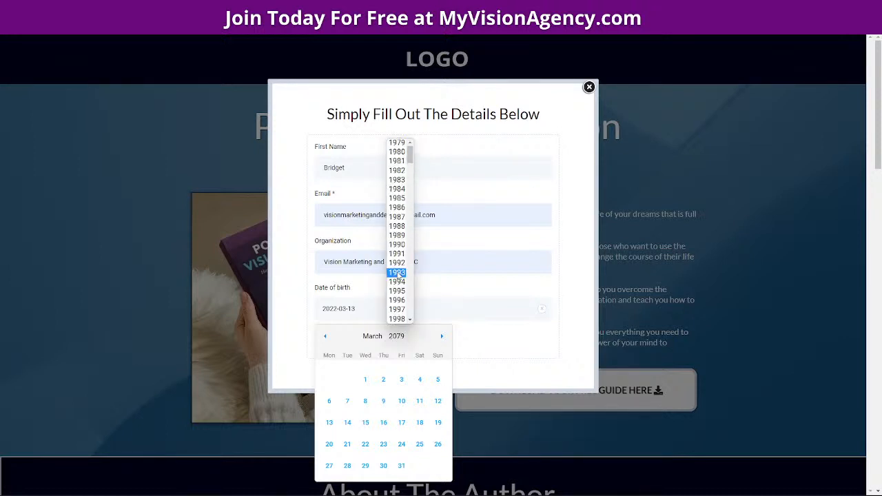
pyautogui.click(398, 144)
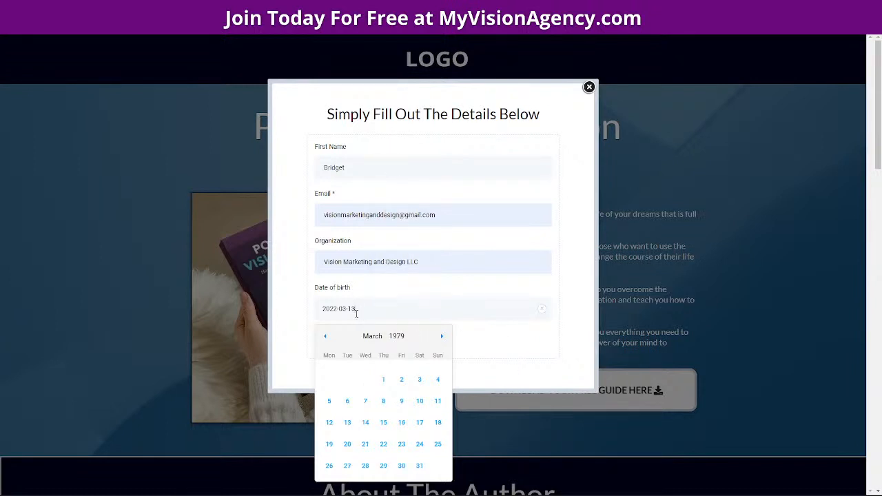
# Step: Try to edit the Date of birth value directly by deleting its year
pyautogui.moveTo(338, 310); pyautogui.dragTo(328, 309)
pyautogui.press('BackSpace')
pyautogui.press('BackSpace')
pyautogui.press('BackSpace')
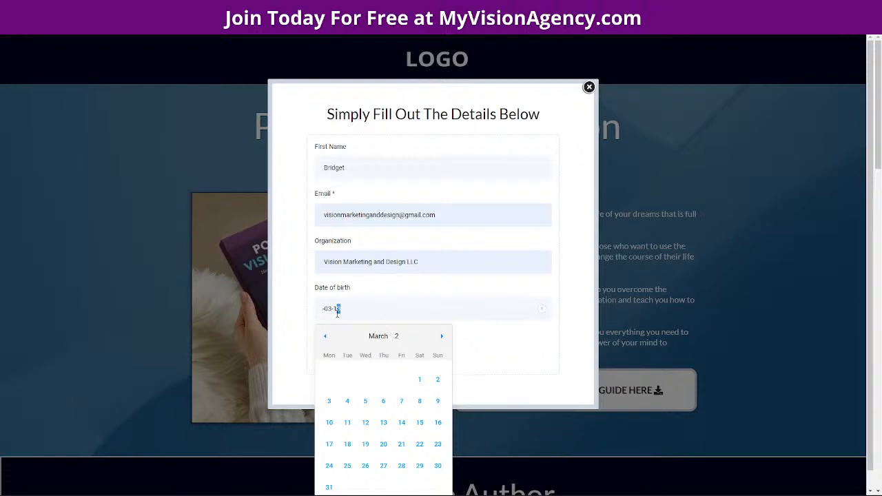
pyautogui.moveTo(339, 310); pyautogui.dragTo(305, 314)
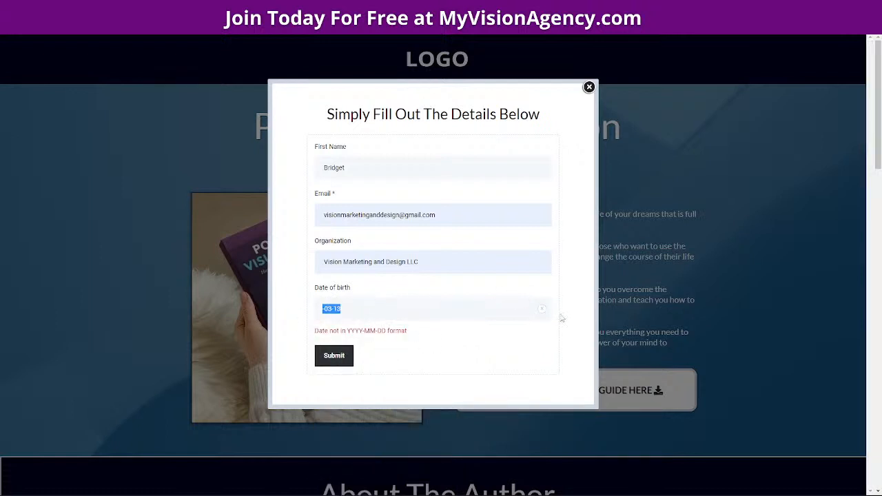
# Step: Pick a replacement day for the Date of birth field and try switching its calendar to a past year
pyautogui.click(348, 308)
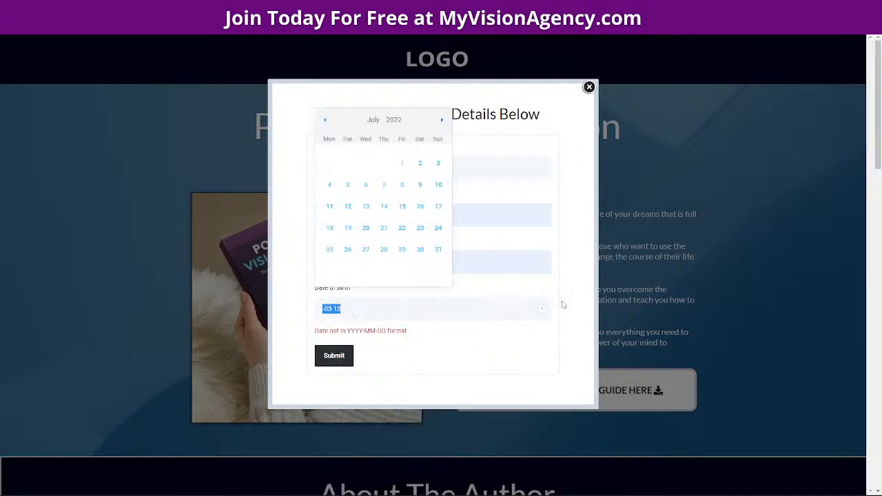
pyautogui.click(380, 192)
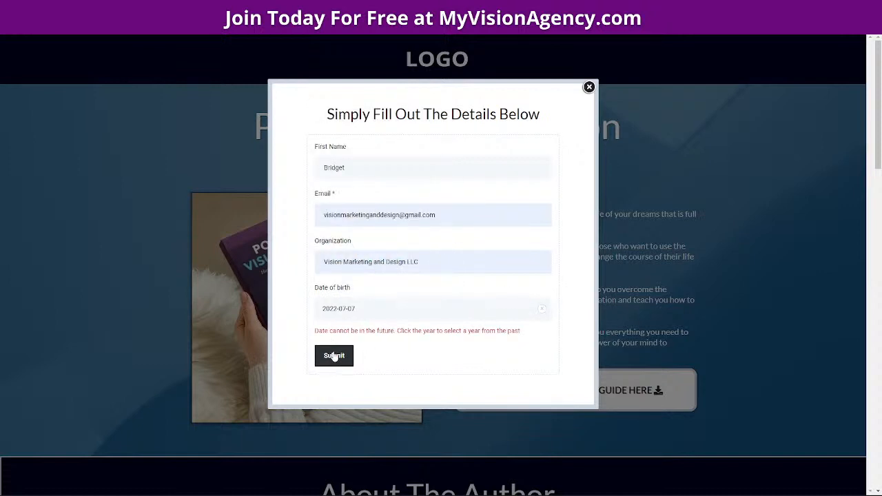
pyautogui.click(338, 308)
pyautogui.click(324, 116)
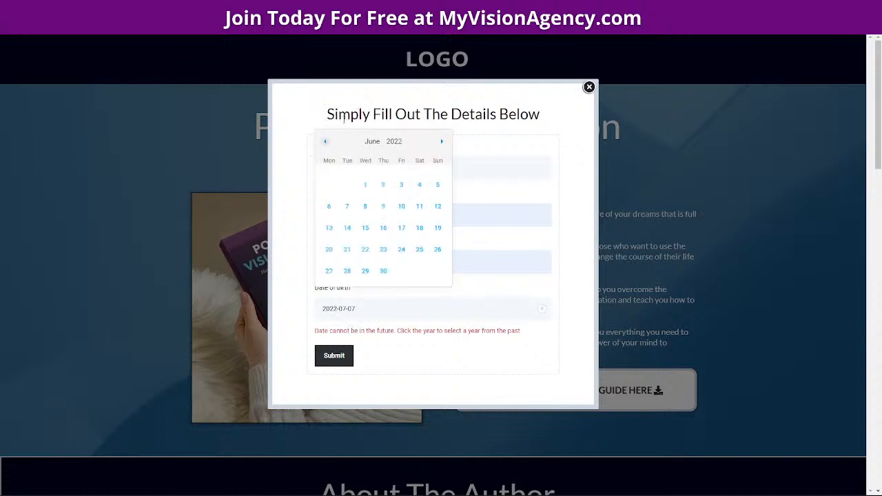
pyautogui.click(393, 141)
pyautogui.scroll(5, 393, 210)
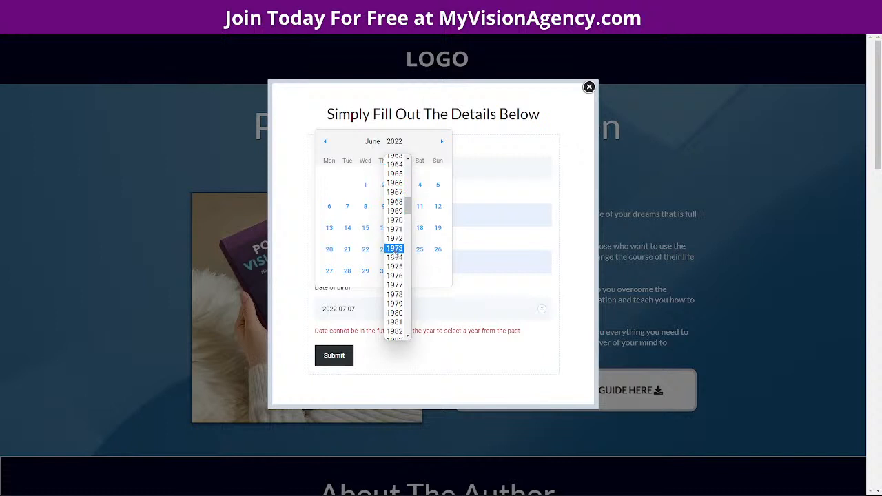
pyautogui.click(394, 304)
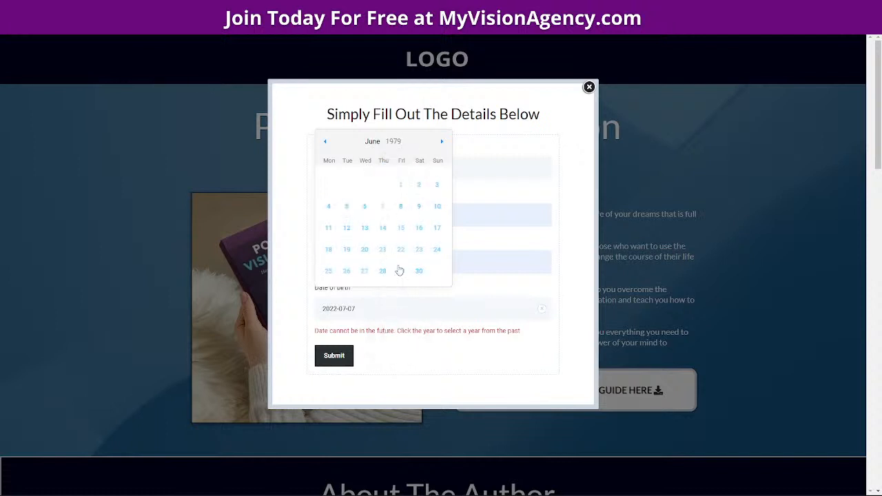
pyautogui.click(473, 197)
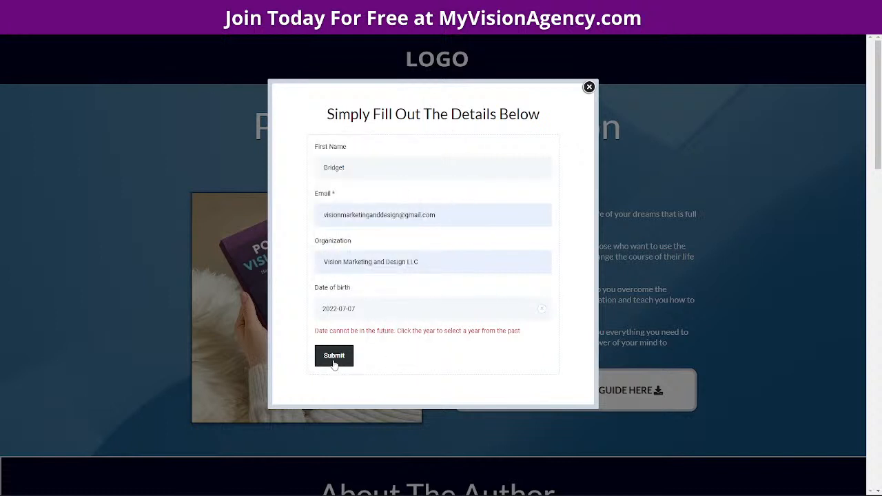
# Step: Clear the Date of birth field, choose a past year and a day for it, and submit the opt-in form
pyautogui.click(392, 313)
pyautogui.click(544, 310)
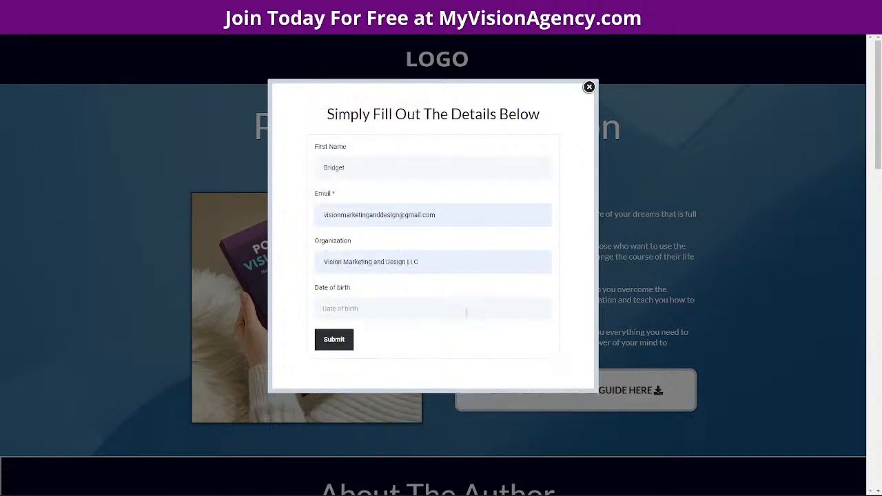
pyautogui.click(347, 309)
pyautogui.click(394, 119)
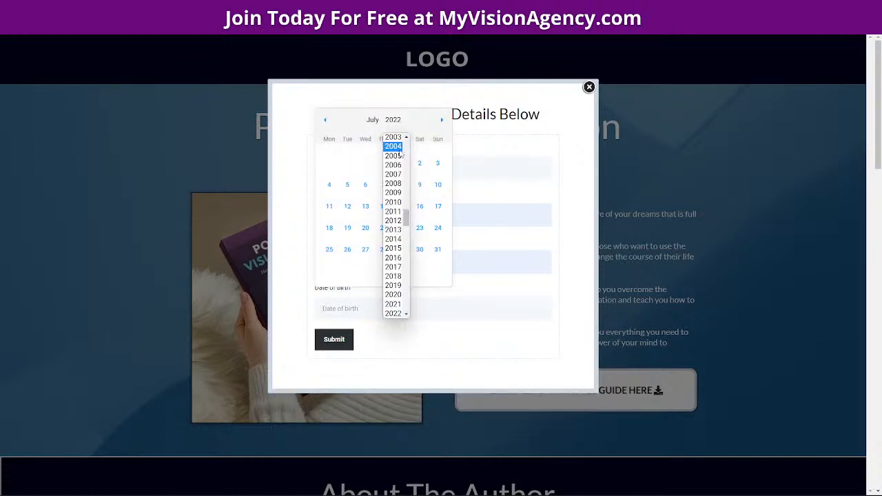
pyautogui.scroll(10, 395, 259)
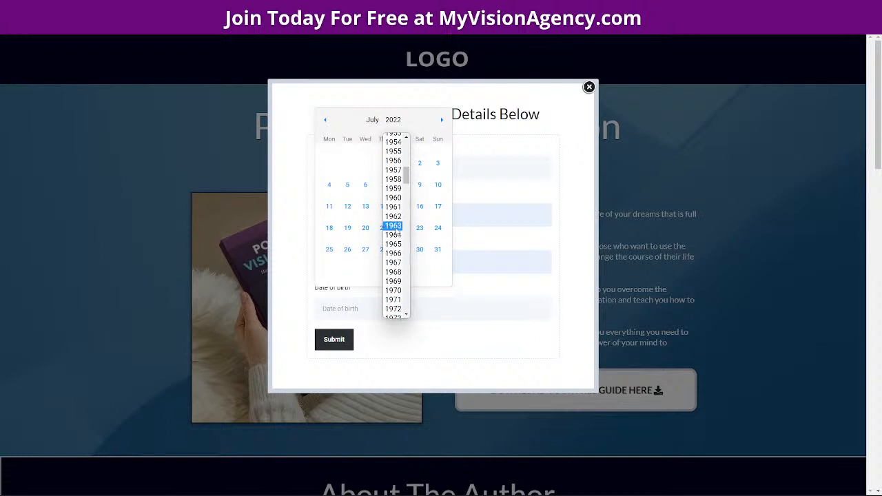
pyautogui.scroll(-3, 394, 281)
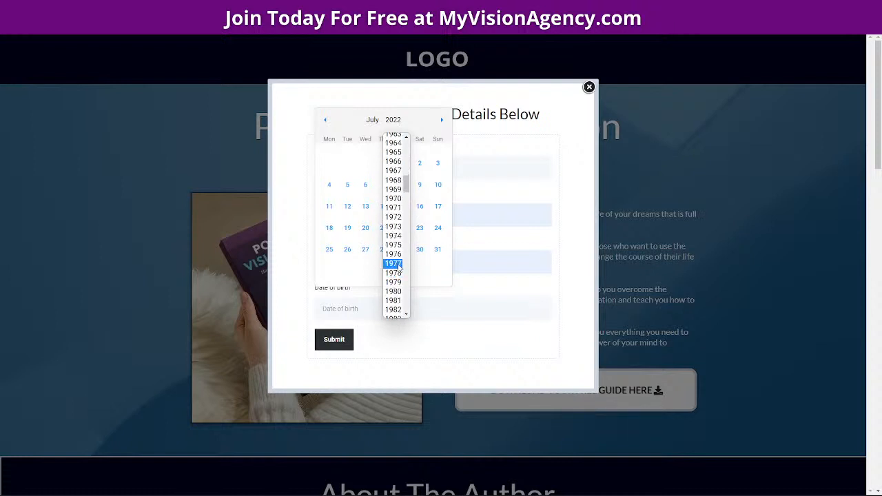
pyautogui.click(394, 282)
pyautogui.click(364, 183)
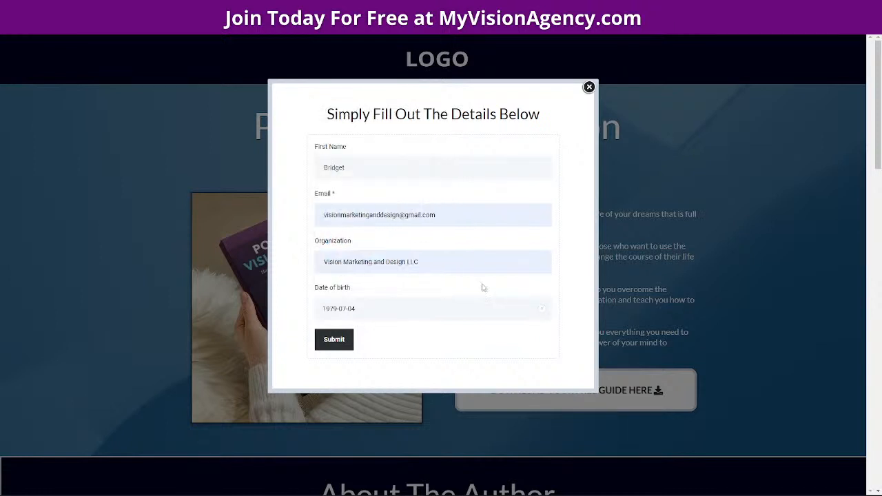
pyautogui.click(348, 341)
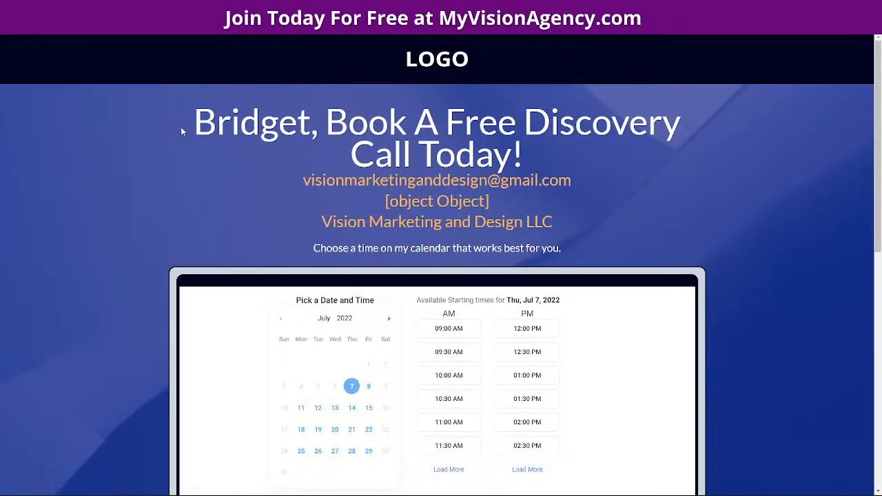
# Step: Check the first name, email, date of birth and company name placeholders on the live booking page
pyautogui.moveTo(195, 124); pyautogui.dragTo(319, 129)
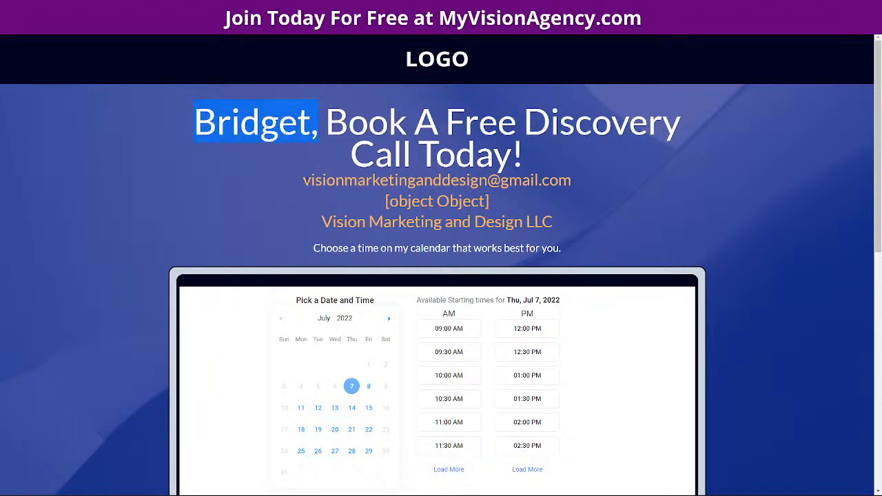
pyautogui.moveTo(301, 180); pyautogui.dragTo(686, 204)
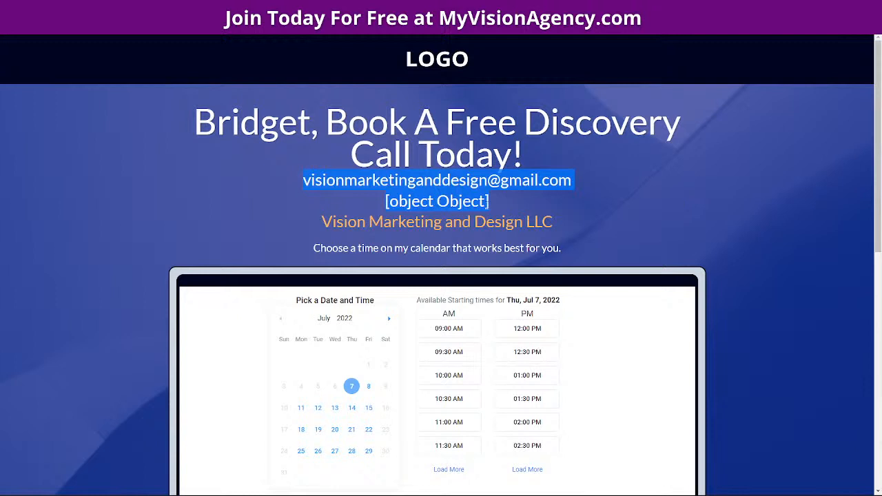
pyautogui.click(386, 205)
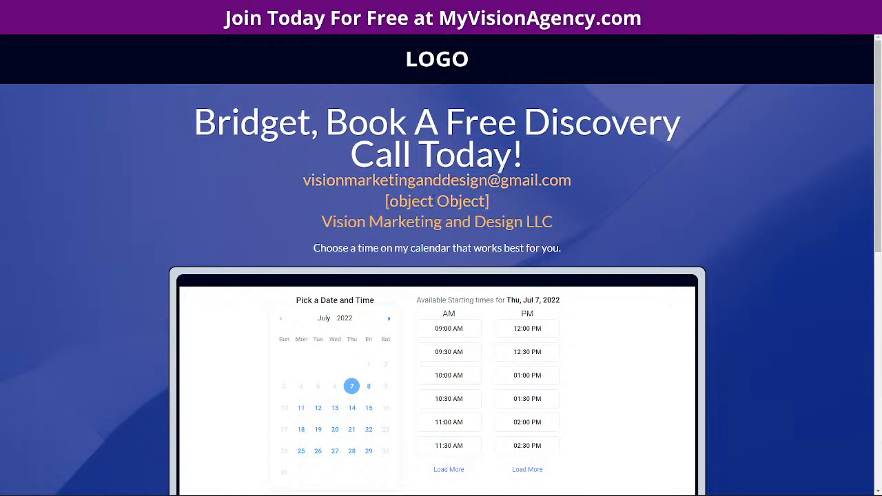
pyautogui.moveTo(324, 224); pyautogui.dragTo(657, 226)
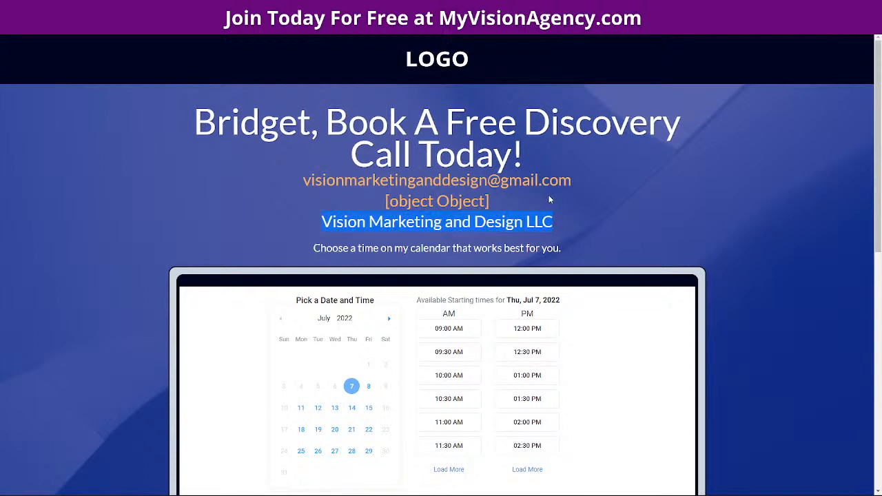
pyautogui.scroll(-2, 742, 247)
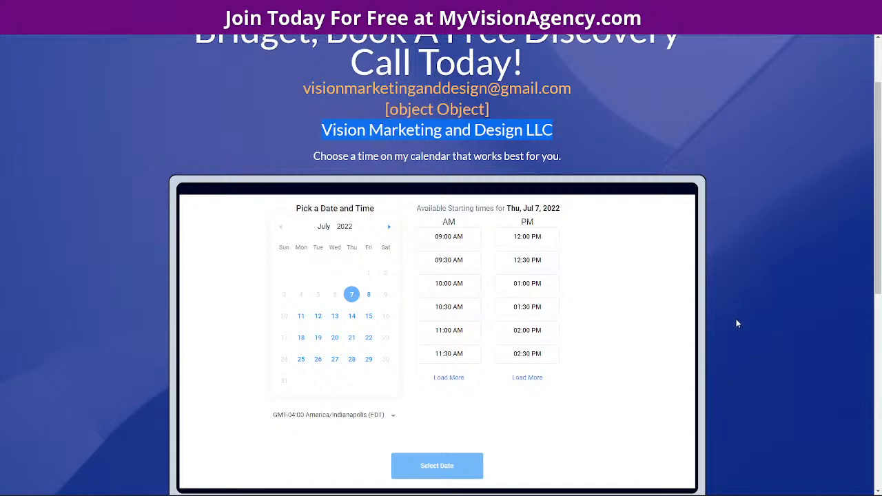
pyautogui.scroll(2, 731, 300)
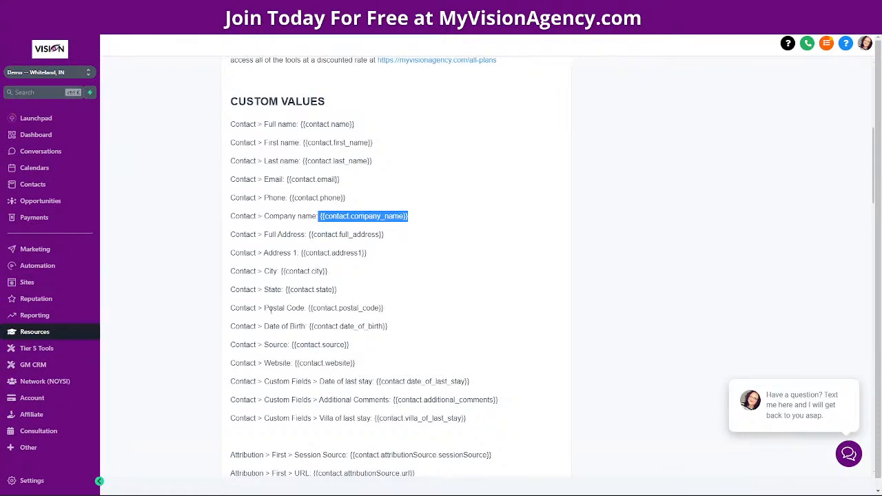
# Step: Look through the custom values list in Resources and recheck the booking page's email and date of birth lines
pyautogui.scroll(-5, 287, 371)
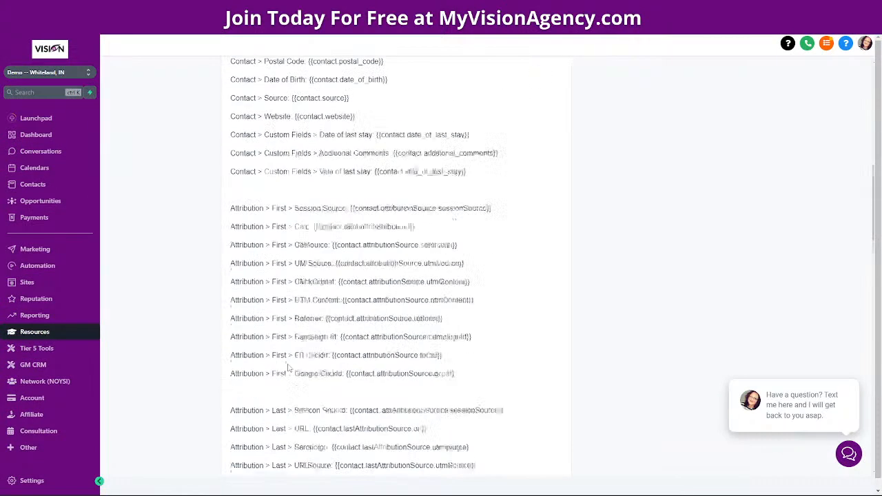
pyautogui.scroll(-9, 279, 335)
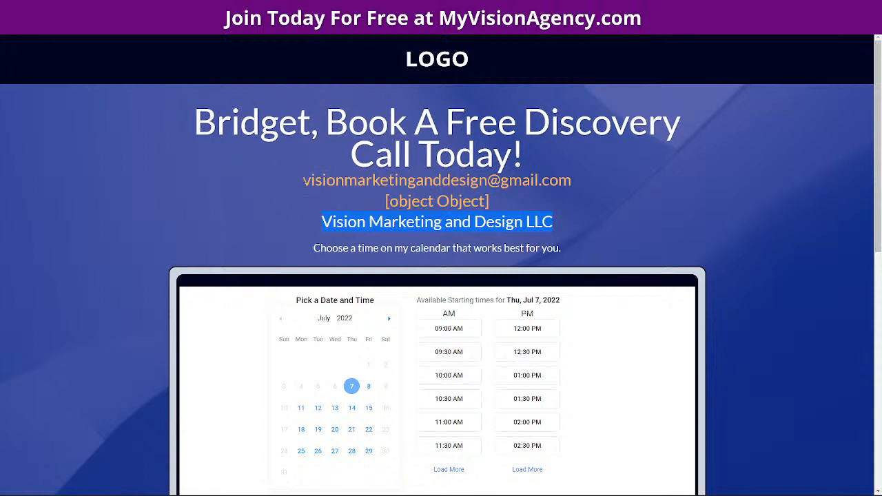
pyautogui.moveTo(303, 179); pyautogui.dragTo(580, 195)
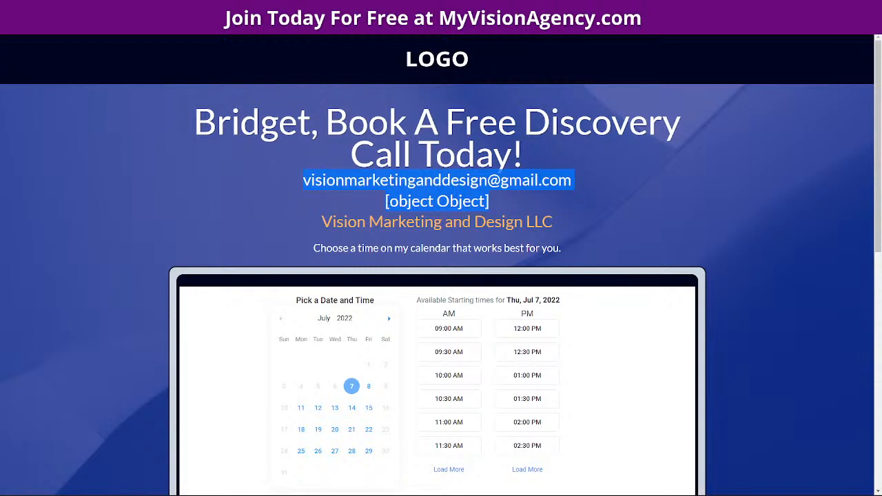
pyautogui.click(544, 204)
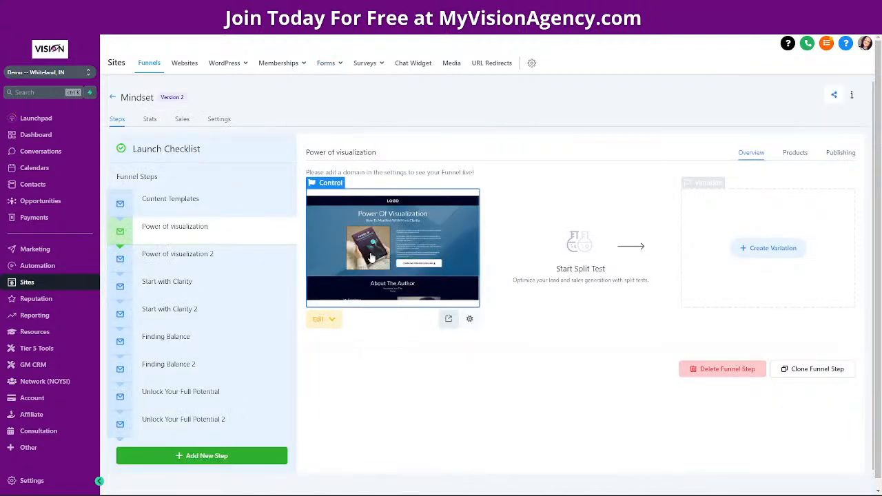
# Step: Open the Power of visualization 2 funnel step in the page editor
pyautogui.click(232, 263)
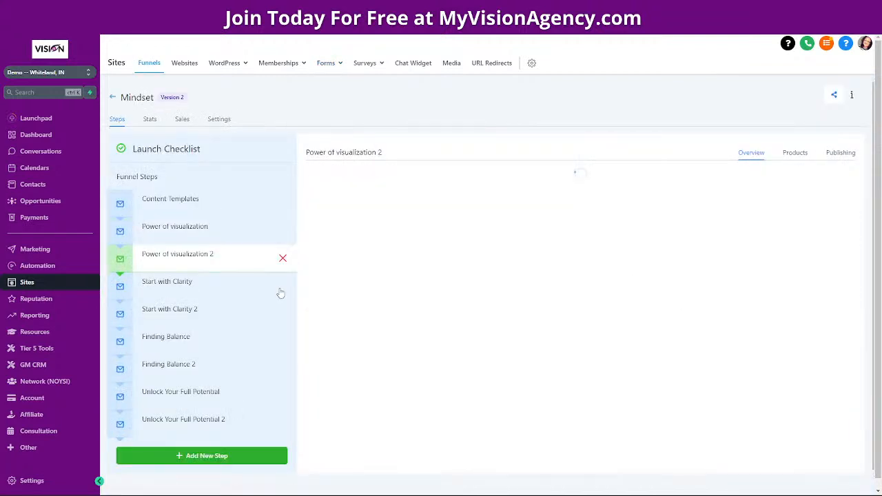
pyautogui.click(335, 320)
pyautogui.click(349, 364)
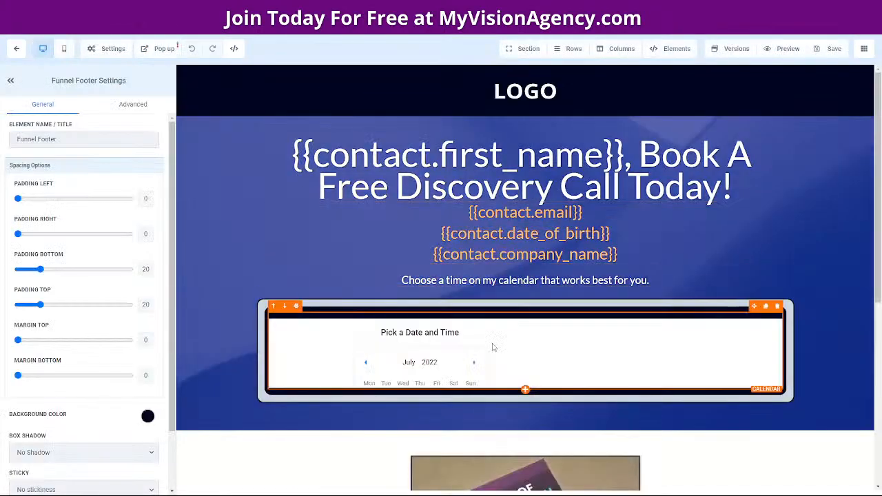
# Step: Open the settings of the "Click here to download your guide" button and examine its general options
pyautogui.scroll(-10, 504, 349)
pyautogui.click(460, 373)
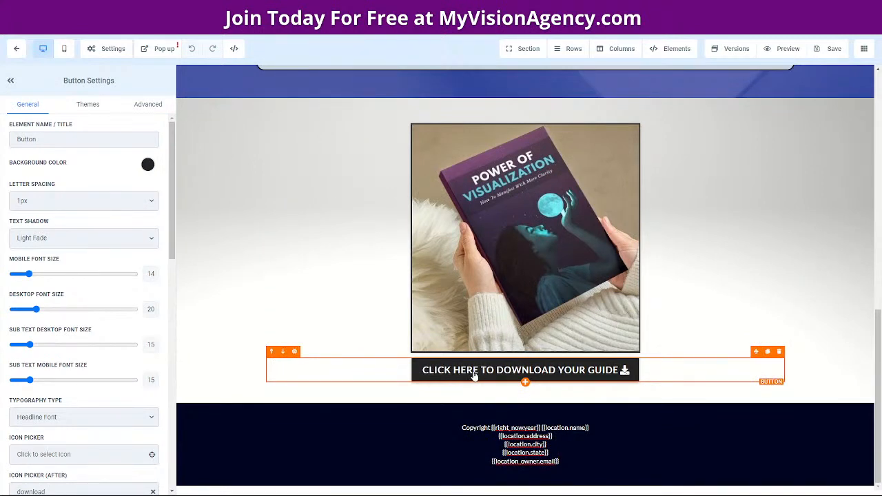
pyautogui.scroll(-7, 55, 386)
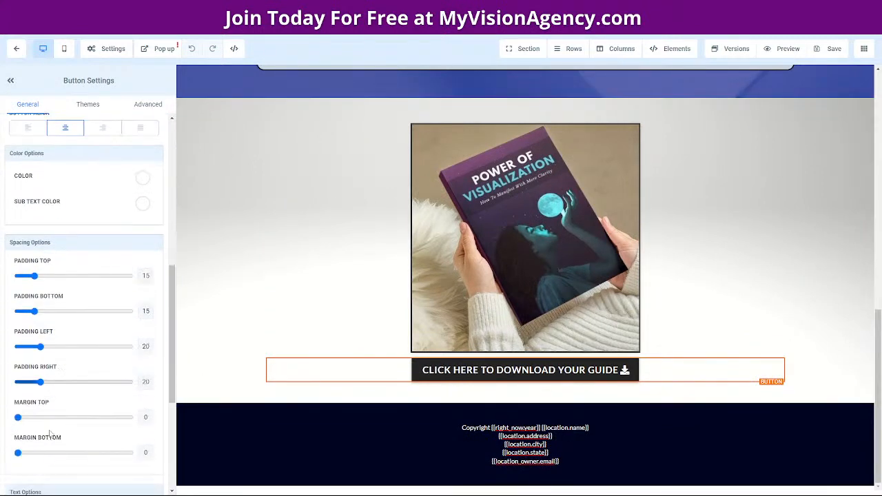
pyautogui.scroll(-4, 45, 384)
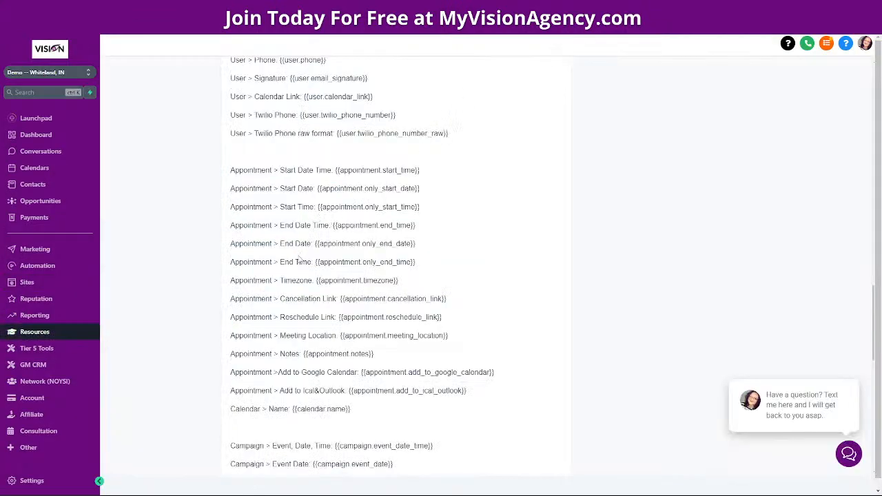
# Step: Copy the contact first name placeholder, change the download button's text to "Click here, {{contact.first_name}}, to download your guide" and save the page
pyautogui.scroll(10, 295, 252)
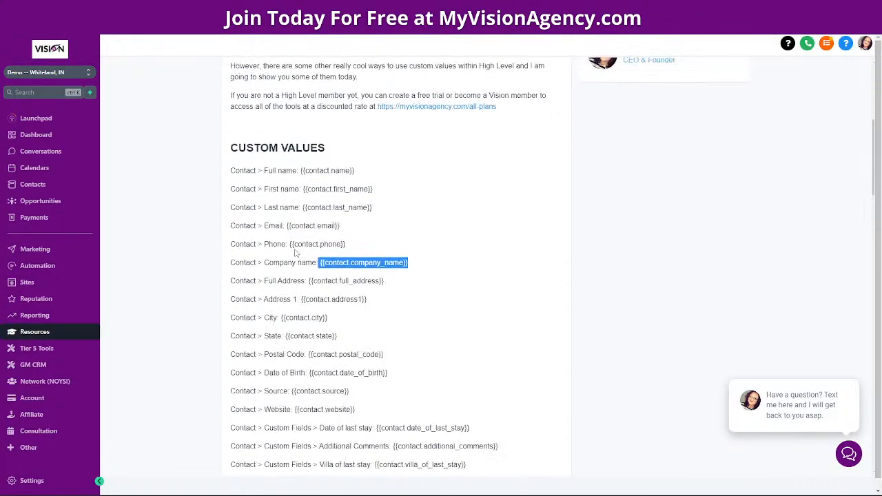
pyautogui.scroll(1, 295, 252)
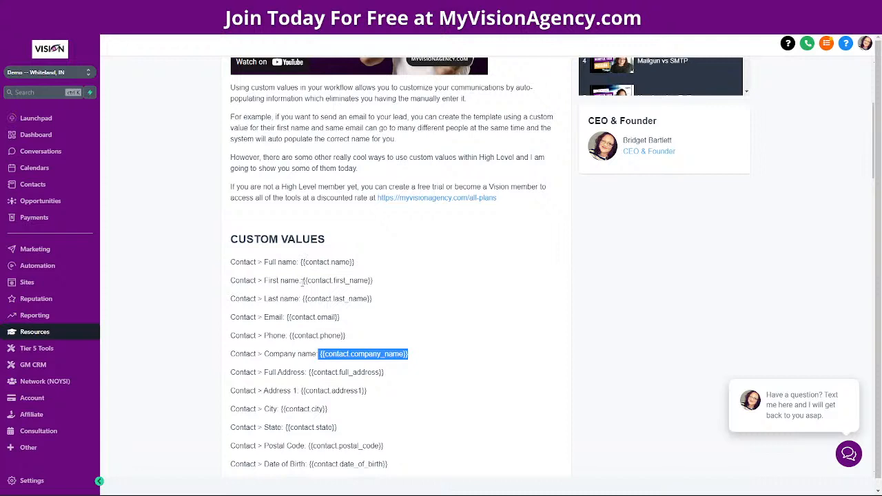
pyautogui.moveTo(302, 281)
pyautogui.mouseDown()
pyautogui.moveTo(368, 281)
pyautogui.moveTo(303, 281)
pyautogui.mouseUp()
pyautogui.hotkey('ctrl', 'c')
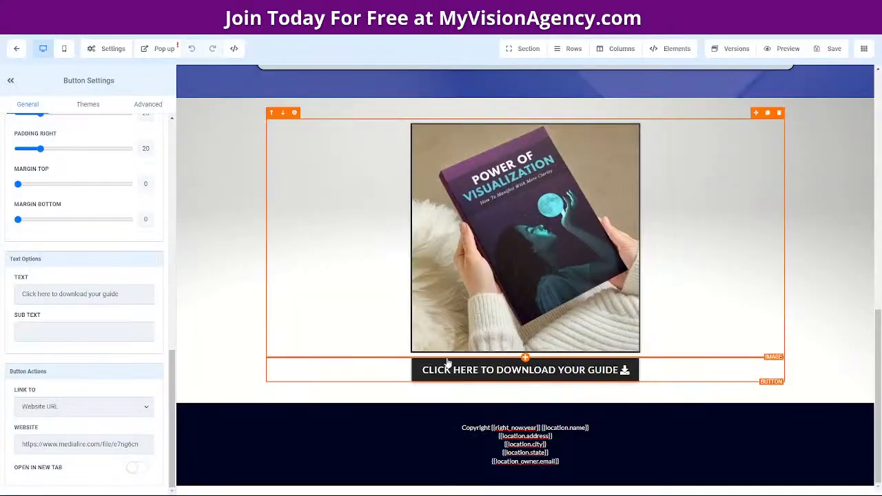
pyautogui.click(49, 294)
pyautogui.write(',')
pyautogui.hotkey('ctrl', 'v')
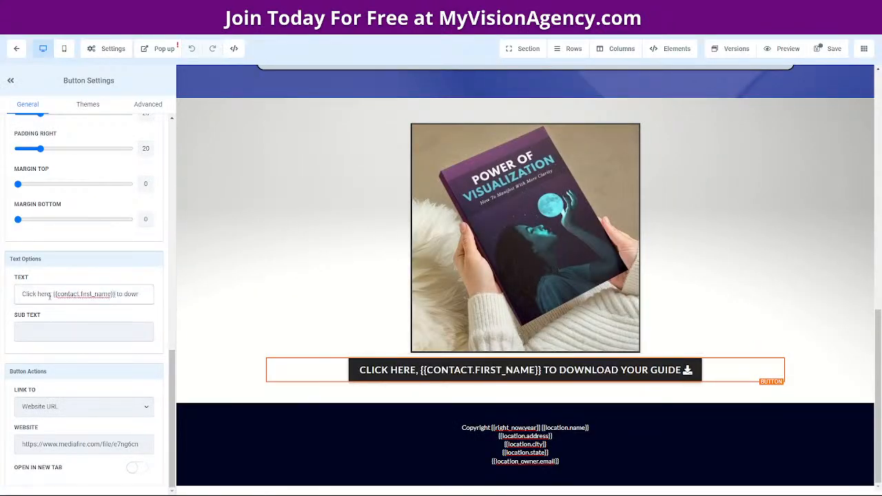
pyautogui.write(',')
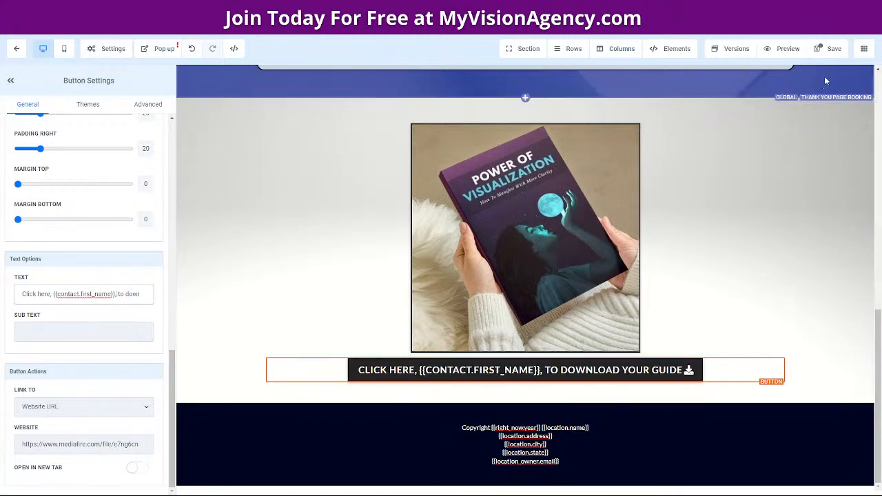
pyautogui.click(830, 51)
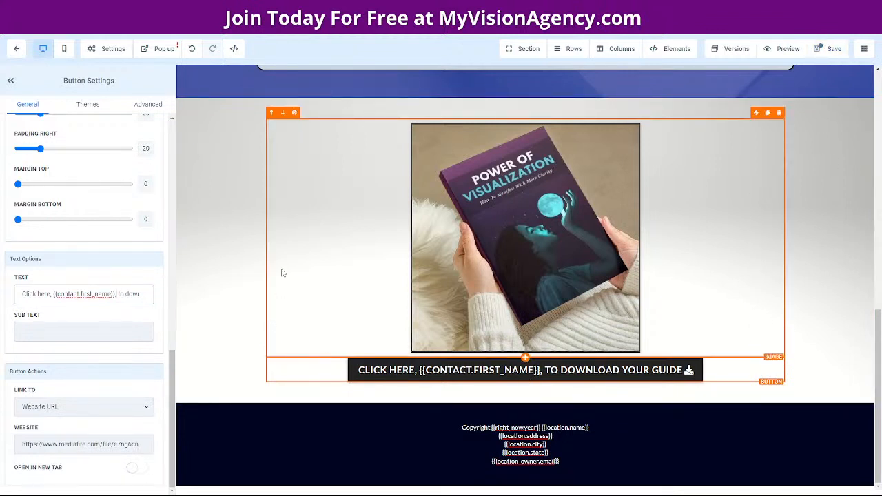
pyautogui.click(441, 370)
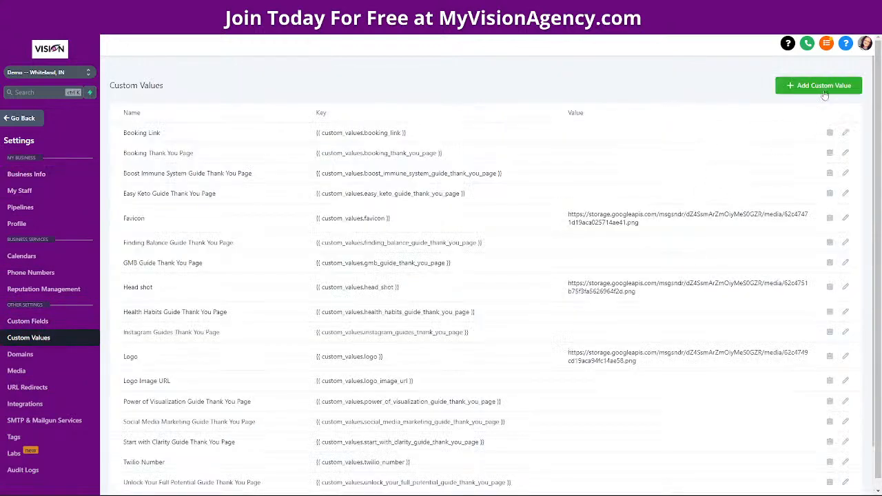
pyautogui.click(799, 86)
pyautogui.click(409, 112)
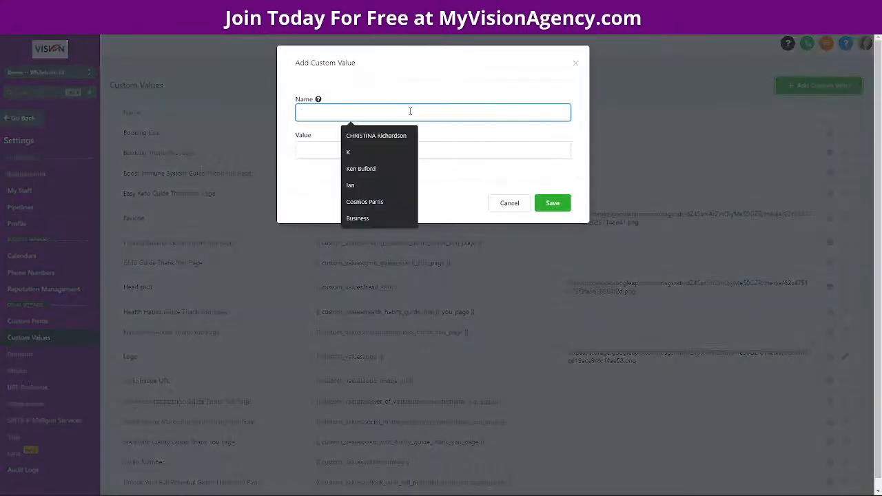
pyautogui.write('High')
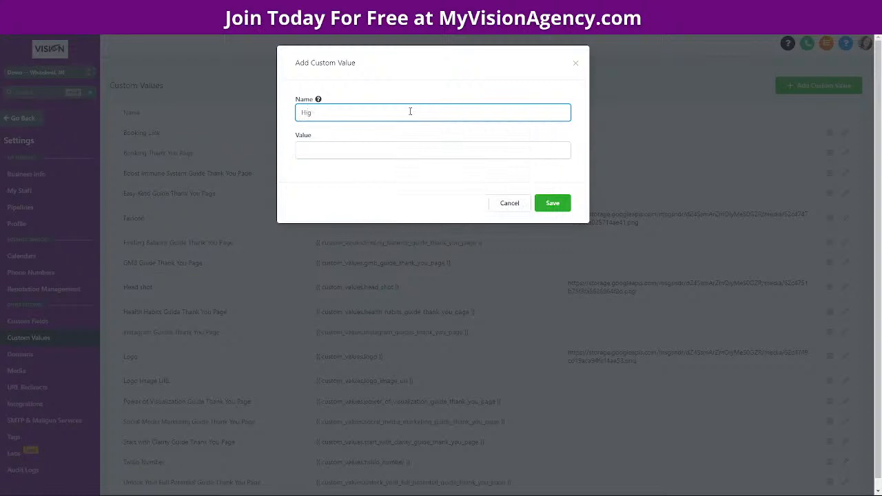
pyautogui.press('BackSpace')
pyautogui.press('BackSpace')
pyautogui.press('BackSpace')
pyautogui.write('My Visio')
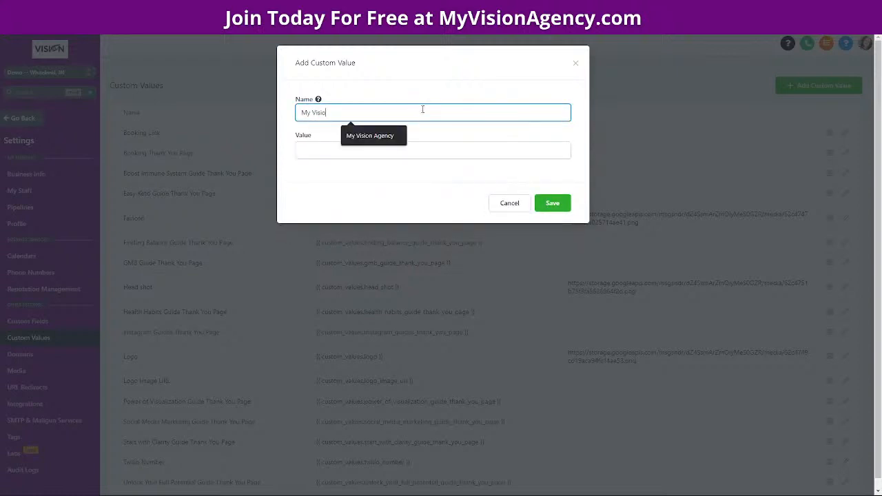
pyautogui.press('Down')
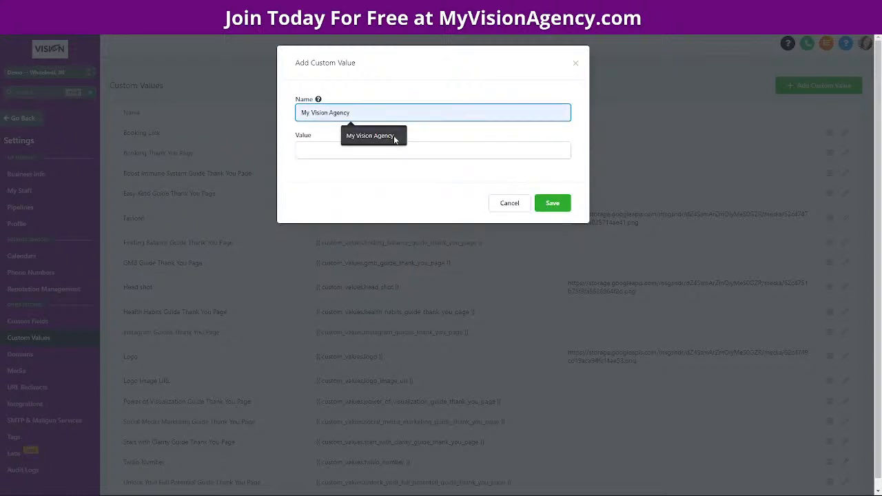
pyautogui.press('Return')
pyautogui.write('Affiliate Link')
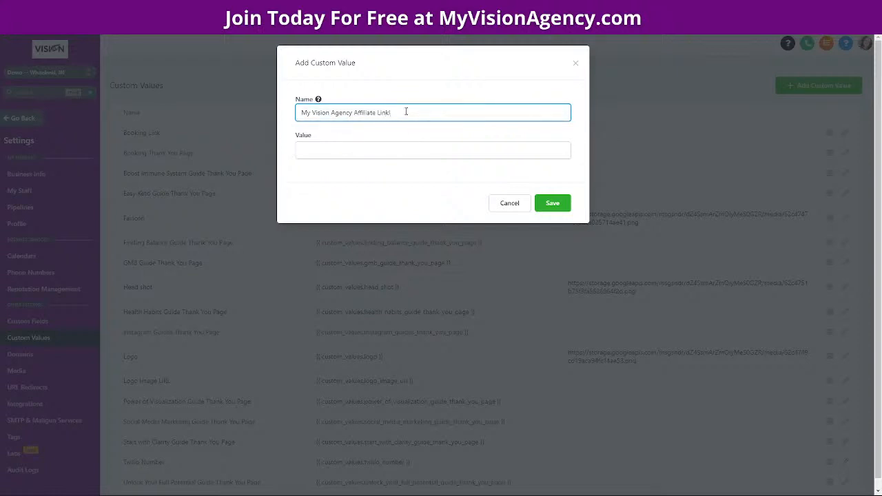
pyautogui.click(431, 148)
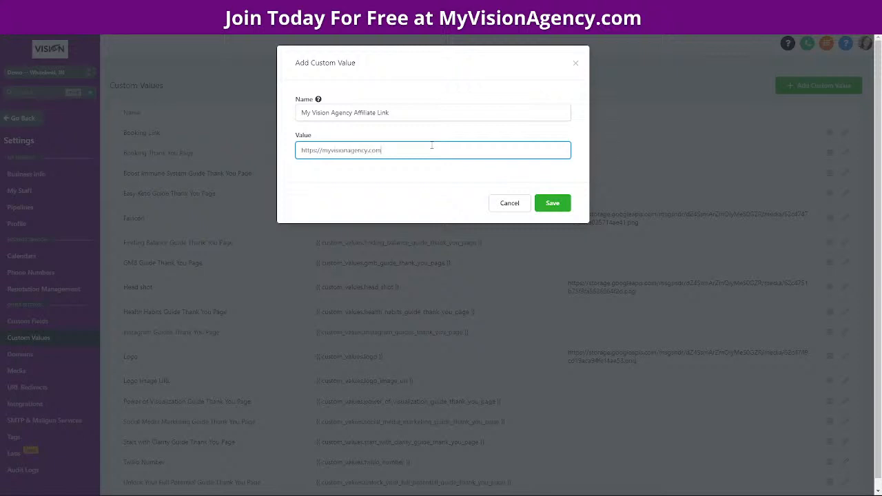
pyautogui.click(553, 203)
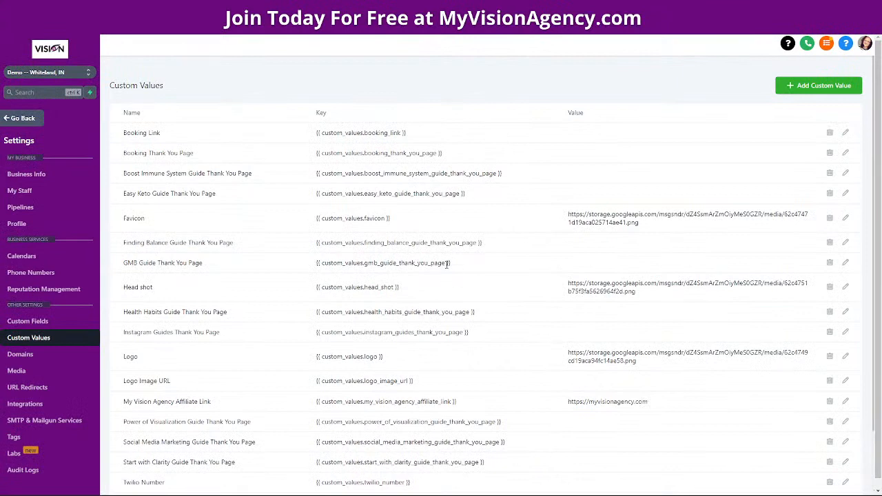
# Step: Copy the My Vision Agency Affiliate Link key, replace the download button's website URL with it and save the page
pyautogui.scroll(-2, 467, 257)
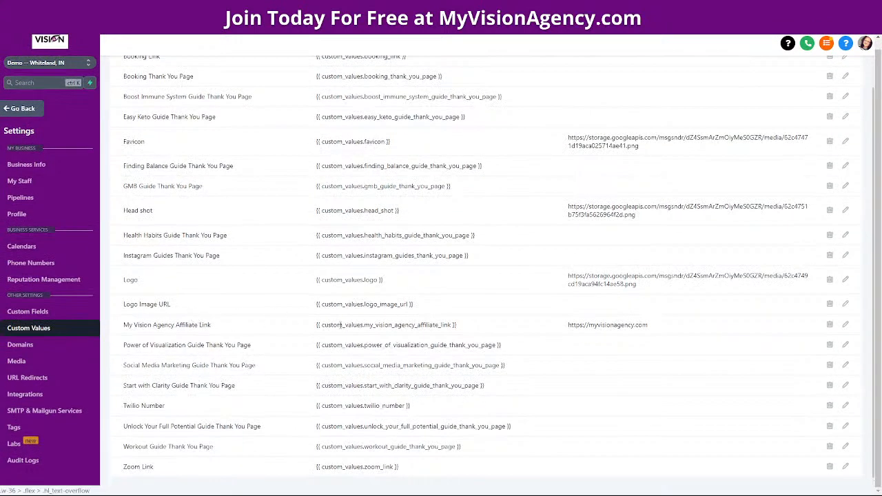
pyautogui.moveTo(456, 324); pyautogui.dragTo(316, 332)
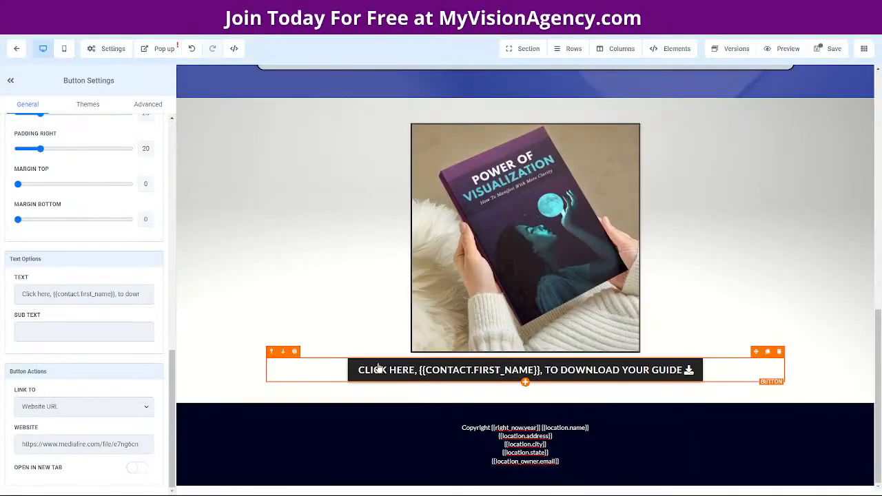
pyautogui.moveTo(20, 444); pyautogui.dragTo(153, 440)
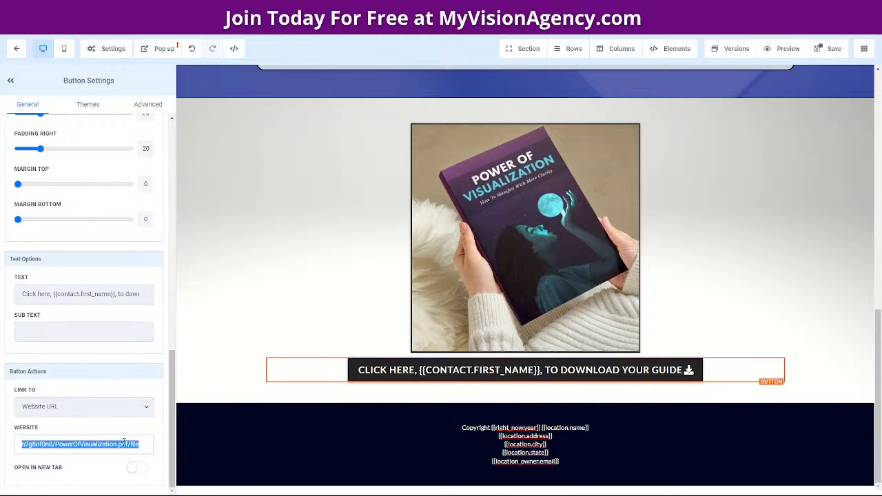
pyautogui.hotkey('ctrl', 'v')
pyautogui.click(413, 239)
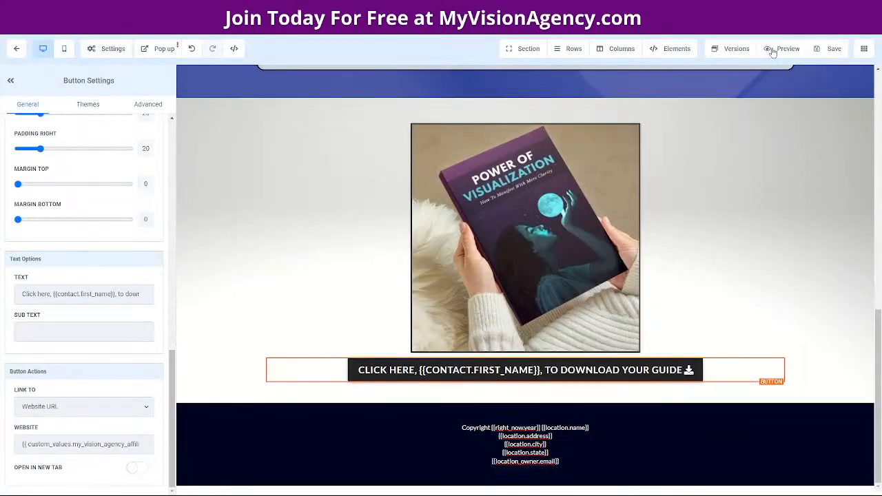
# Step: Leave the editor and open the live page of the Power of visualization funnel step
pyautogui.click(863, 48)
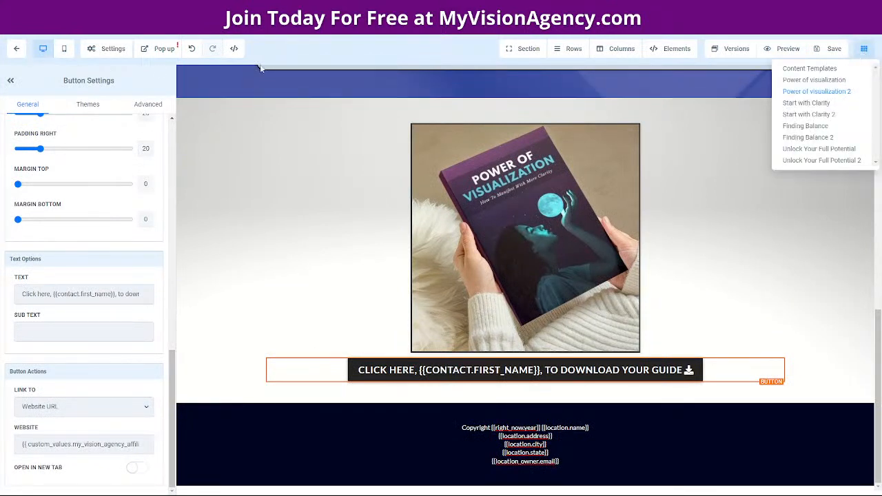
pyautogui.click(17, 49)
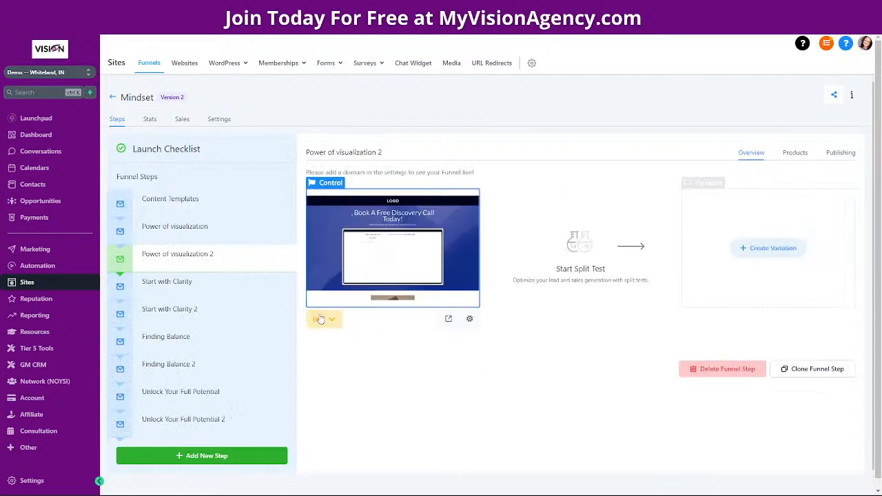
pyautogui.click(248, 230)
pyautogui.click(449, 321)
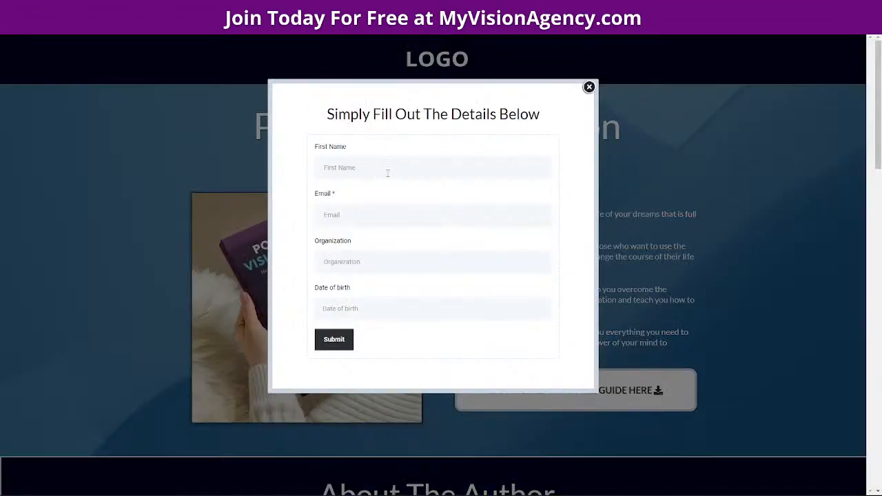
# Step: Fill in the contact's first name, email and organization on the opt-in form
pyautogui.click(387, 173)
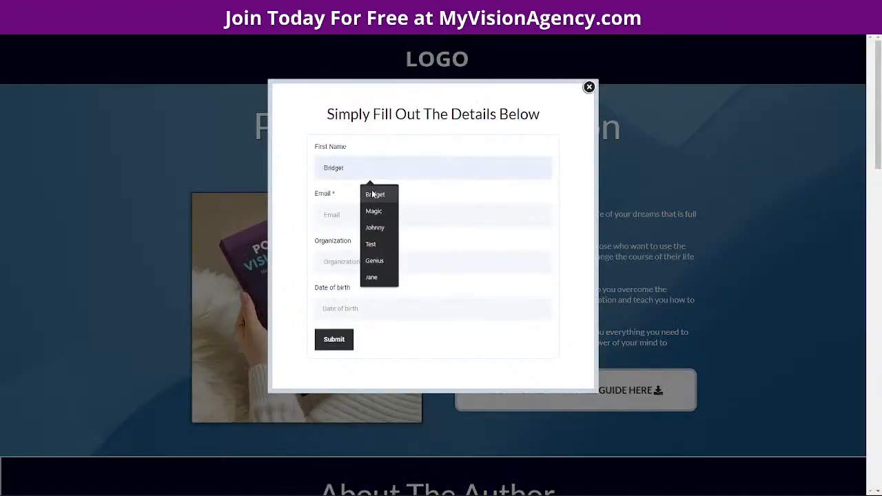
pyautogui.click(371, 190)
pyautogui.click(343, 215)
pyautogui.click(393, 257)
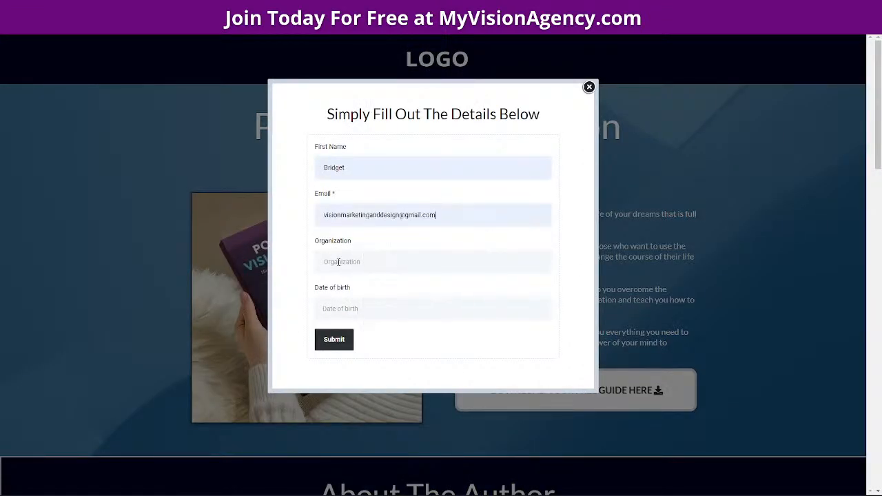
pyautogui.click(393, 260)
pyautogui.click(400, 292)
# Step: Choose the contact's date of birth from the calendar and submit the opt-in form
pyautogui.click(329, 308)
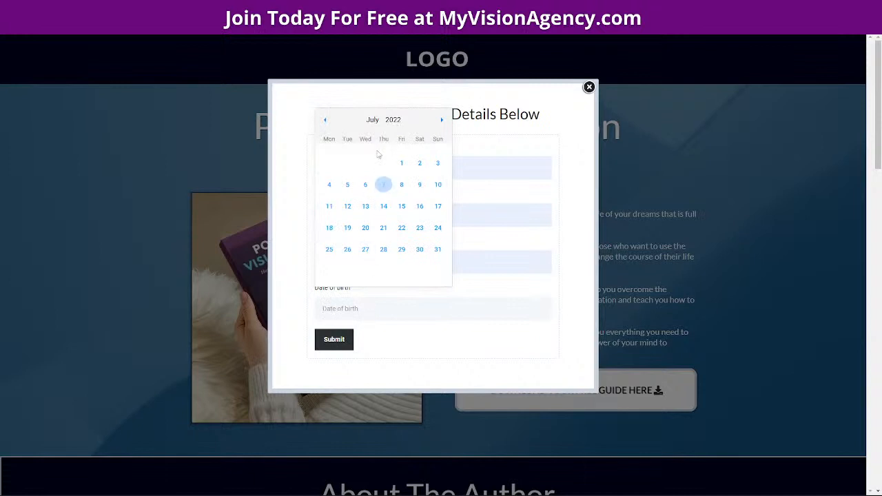
pyautogui.click(392, 120)
pyautogui.scroll(3, 392, 227)
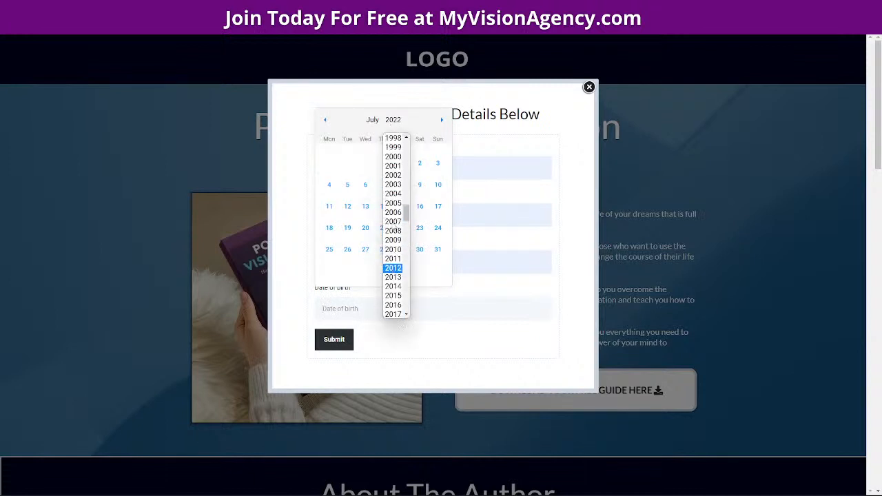
pyautogui.scroll(-10, 393, 227)
pyautogui.scroll(10, 392, 227)
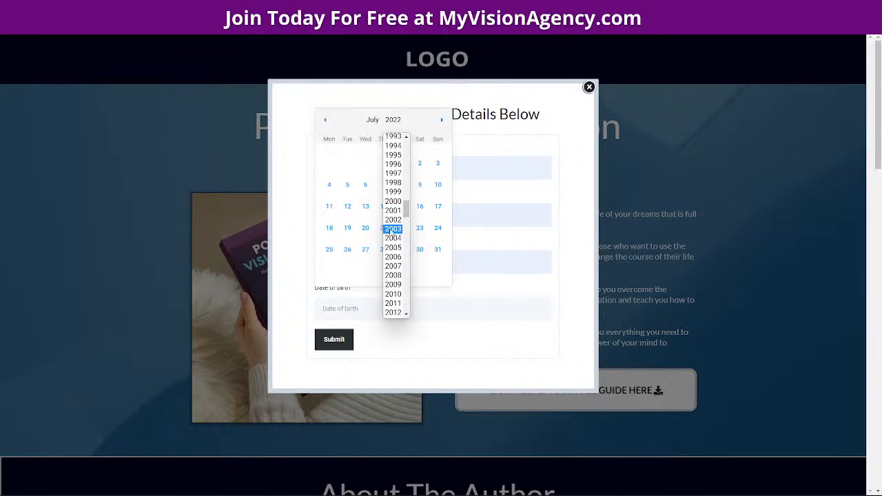
pyautogui.click(393, 190)
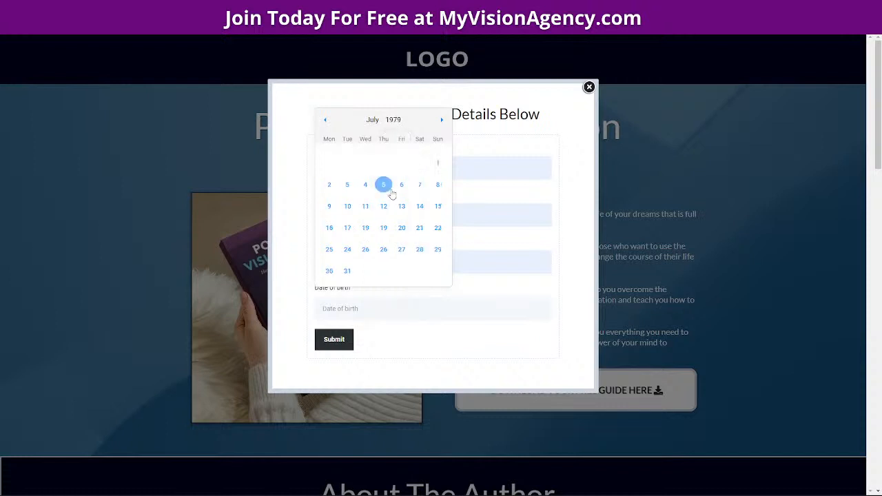
pyautogui.click(372, 120)
pyautogui.click(373, 156)
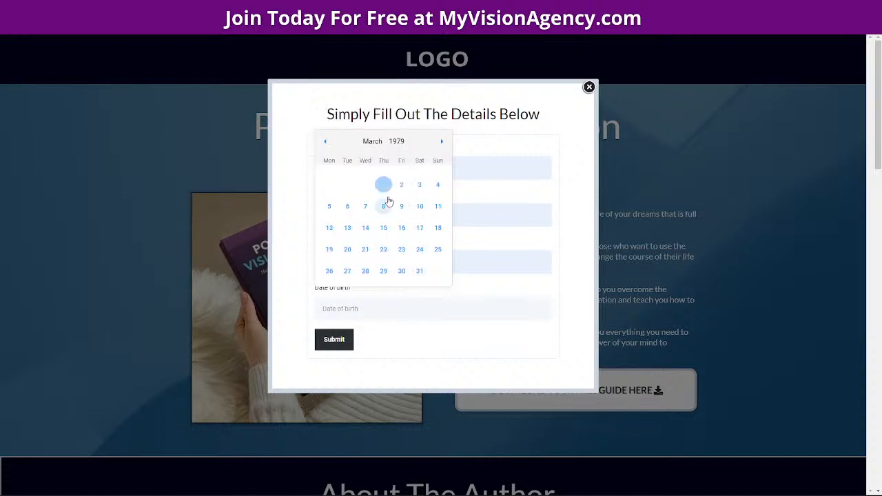
pyautogui.click(347, 228)
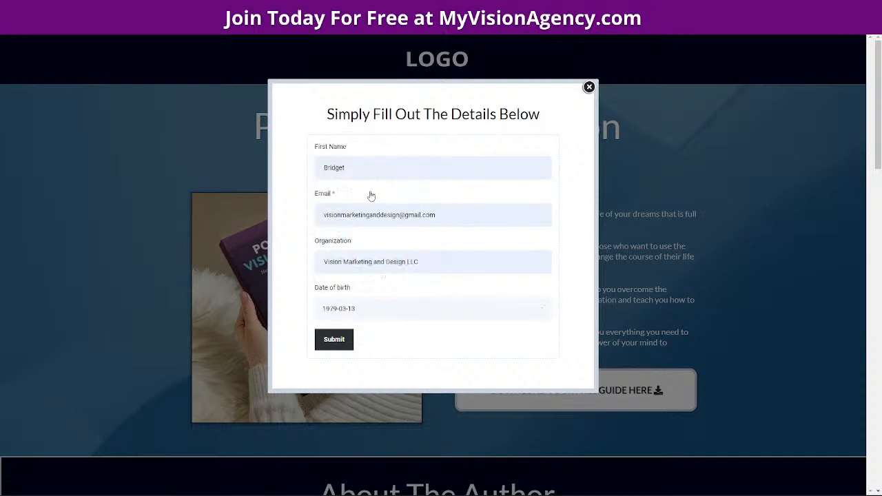
pyautogui.click(344, 339)
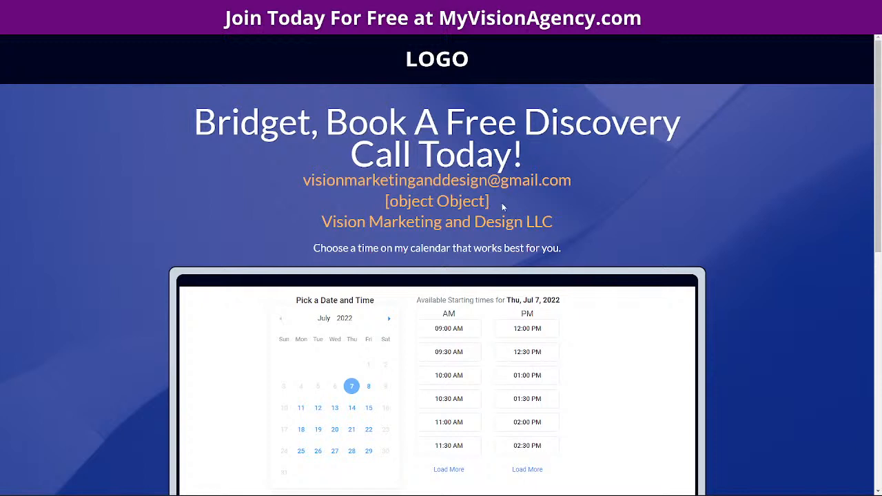
# Step: Check the booking page's email, date of birth and company lines, and follow the personalized download button's link
pyautogui.moveTo(502, 202); pyautogui.dragTo(333, 208)
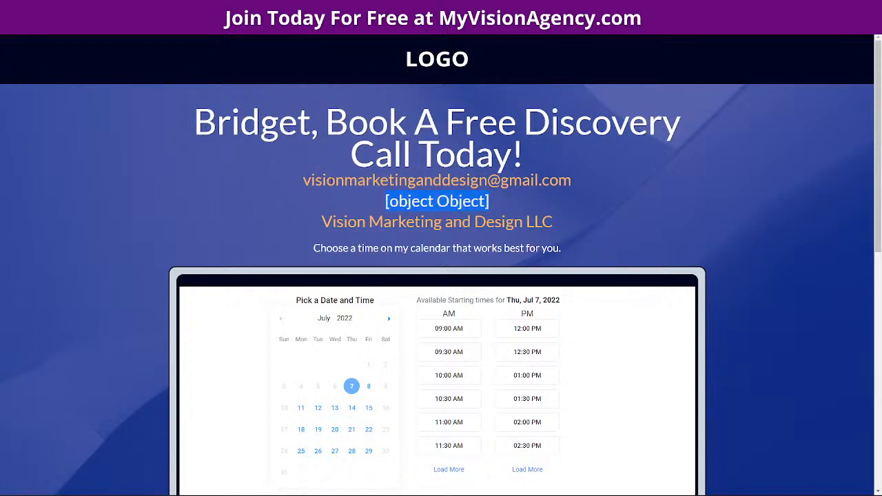
pyautogui.moveTo(303, 180); pyautogui.dragTo(595, 173)
pyautogui.moveTo(413, 222); pyautogui.dragTo(495, 219)
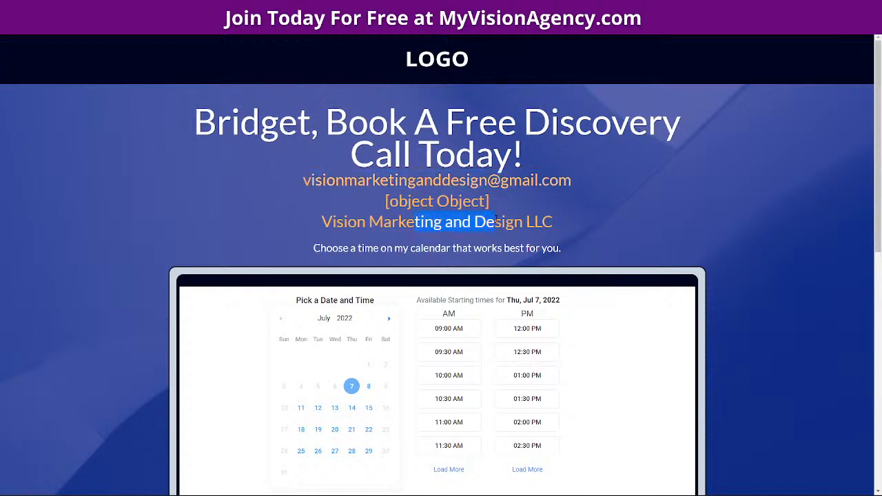
pyautogui.scroll(-8, 730, 193)
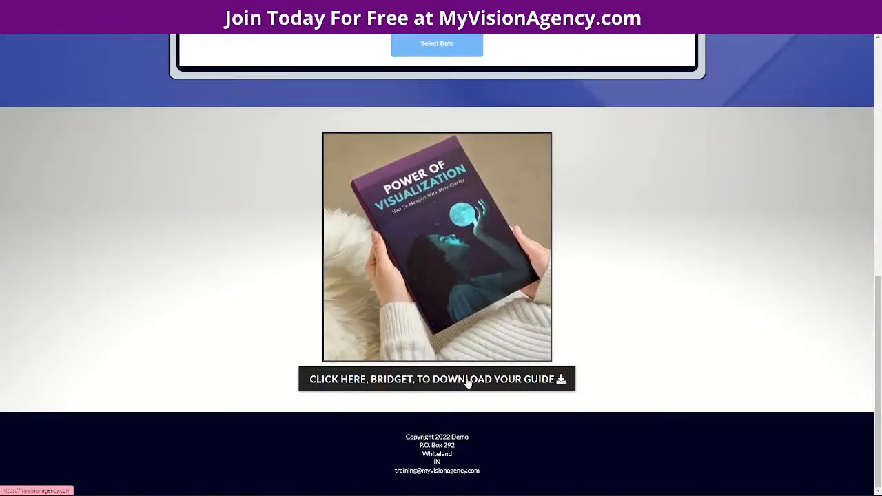
pyautogui.click(518, 382)
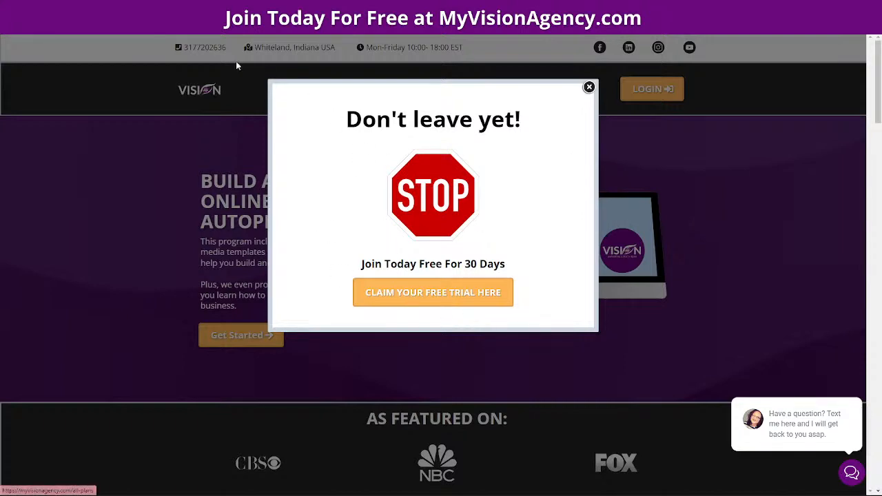
# Step: Open the "Claim your free trial here" offer and look through the High Level, Tier 5 and Genius Messenger CRM reseller plans
pyautogui.click(428, 299)
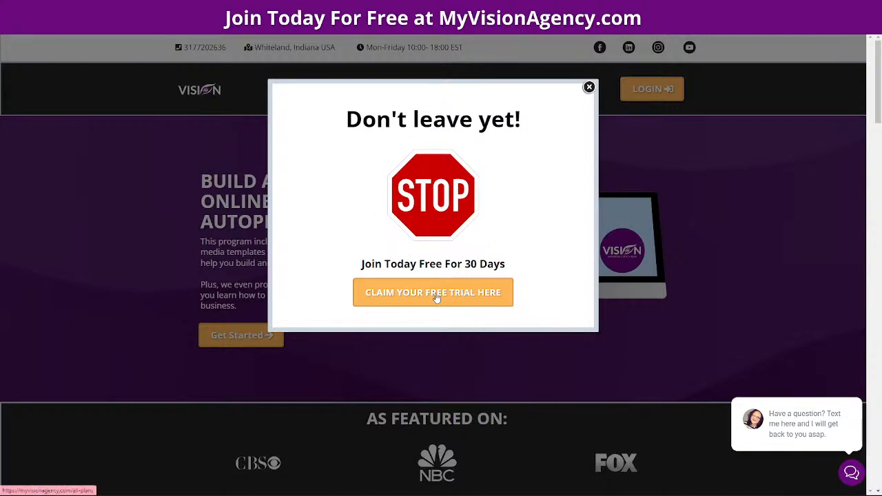
pyautogui.scroll(-15, 739, 305)
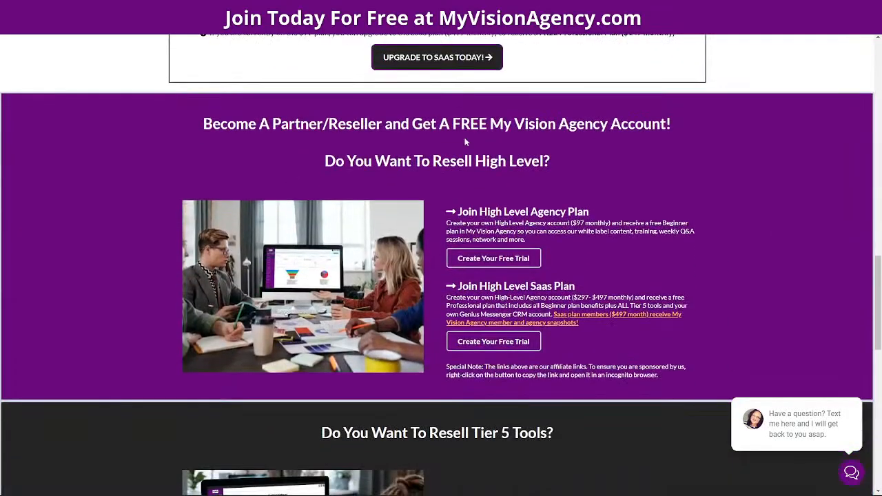
pyautogui.scroll(-6, 522, 341)
pyautogui.scroll(3, 602, 380)
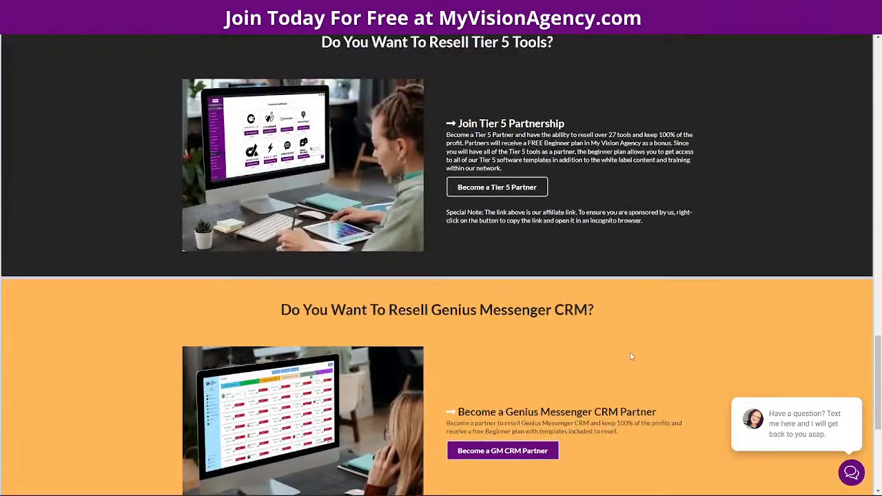
pyautogui.scroll(3, 696, 200)
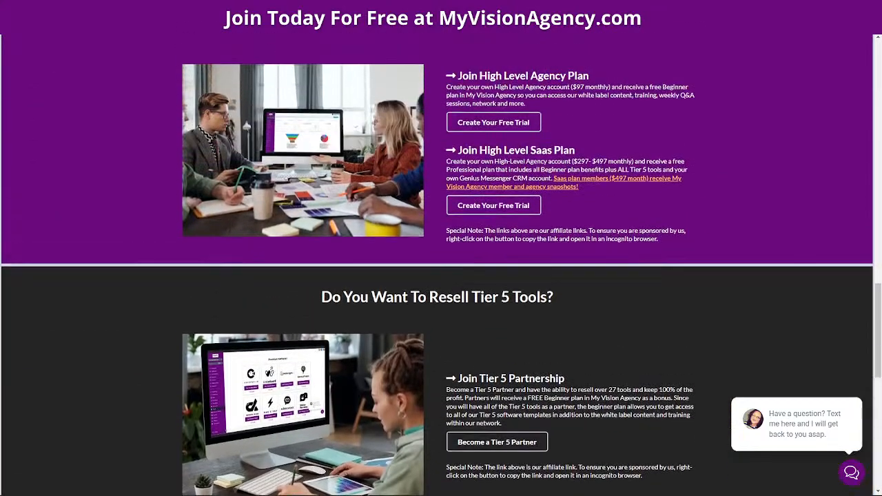